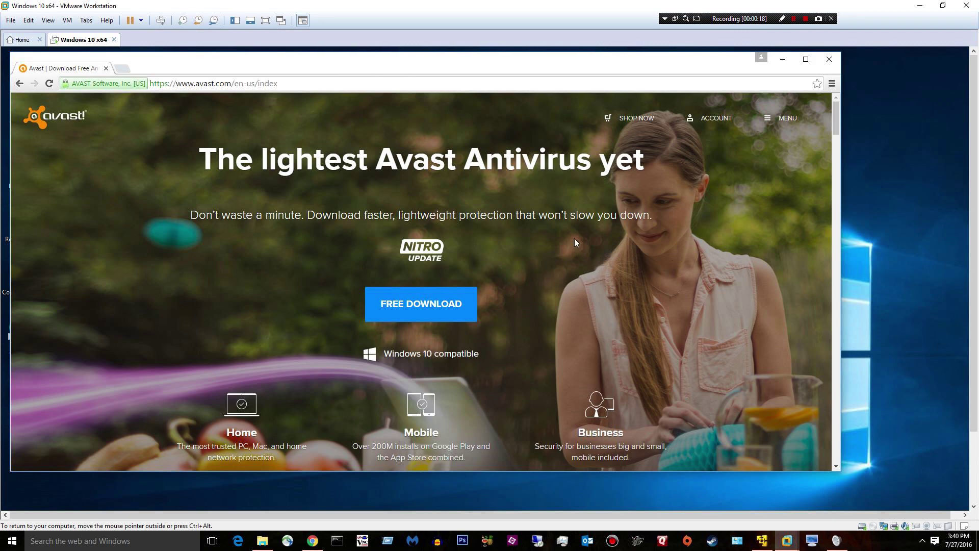
Step: Download the Free Antivirus installer from the comparison table on avast.com
{"action": "left_click", "coordinate": [369, 308]}
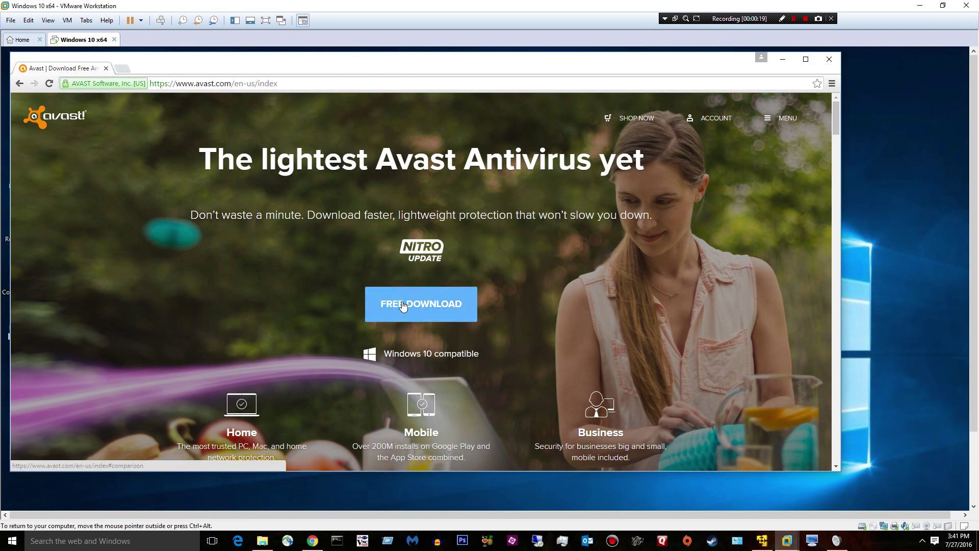
{"action": "scroll", "coordinate": [704, 189], "scroll_direction": "down", "scroll_amount": 2}
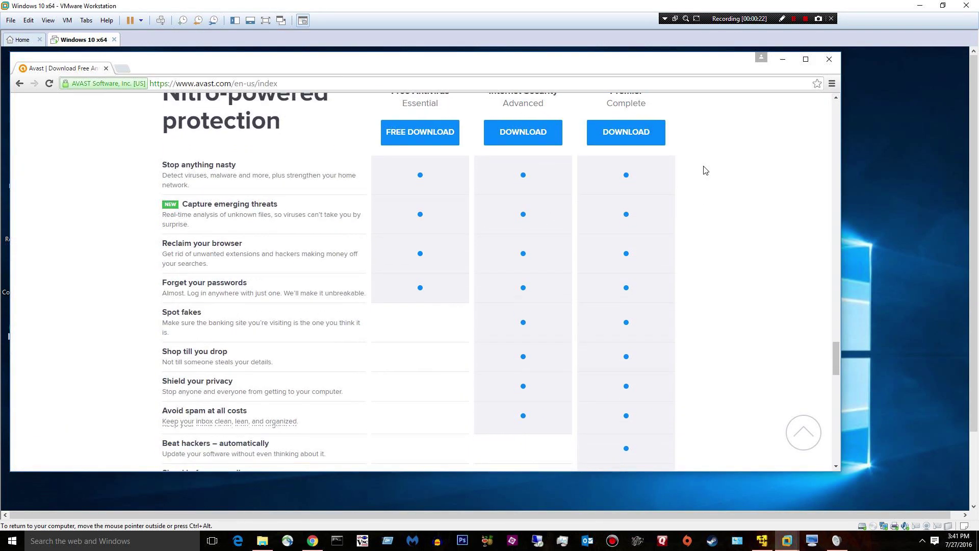
{"action": "scroll", "coordinate": [691, 148], "scroll_direction": "up", "scroll_amount": 6}
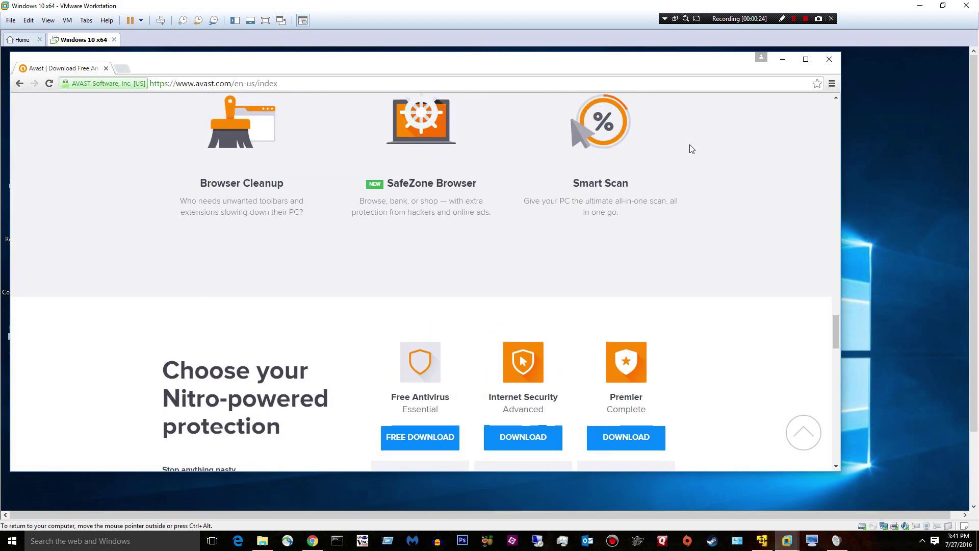
{"action": "scroll", "coordinate": [681, 150], "scroll_direction": "down", "scroll_amount": 4}
{"action": "scroll", "coordinate": [663, 229], "scroll_direction": "down", "scroll_amount": 3}
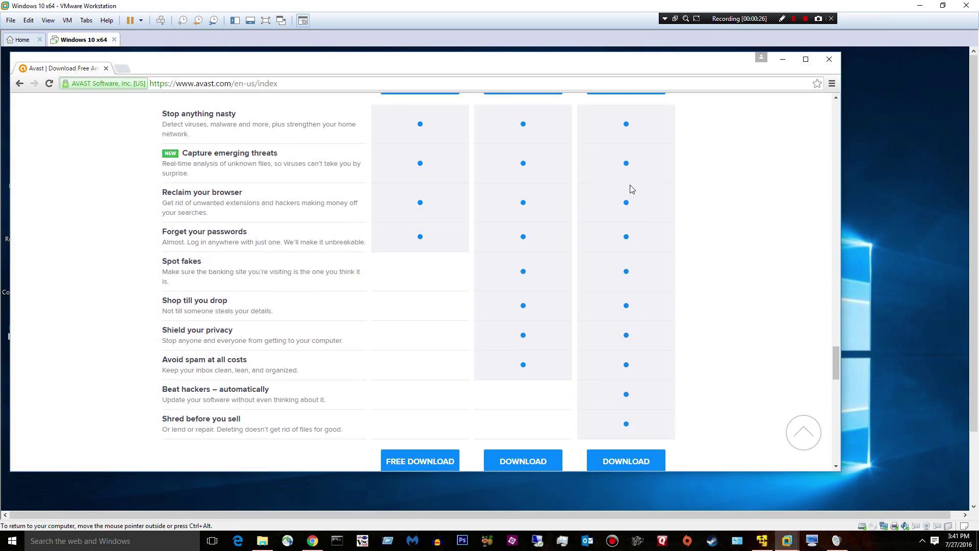
{"action": "scroll", "coordinate": [630, 190], "scroll_direction": "up", "scroll_amount": 2}
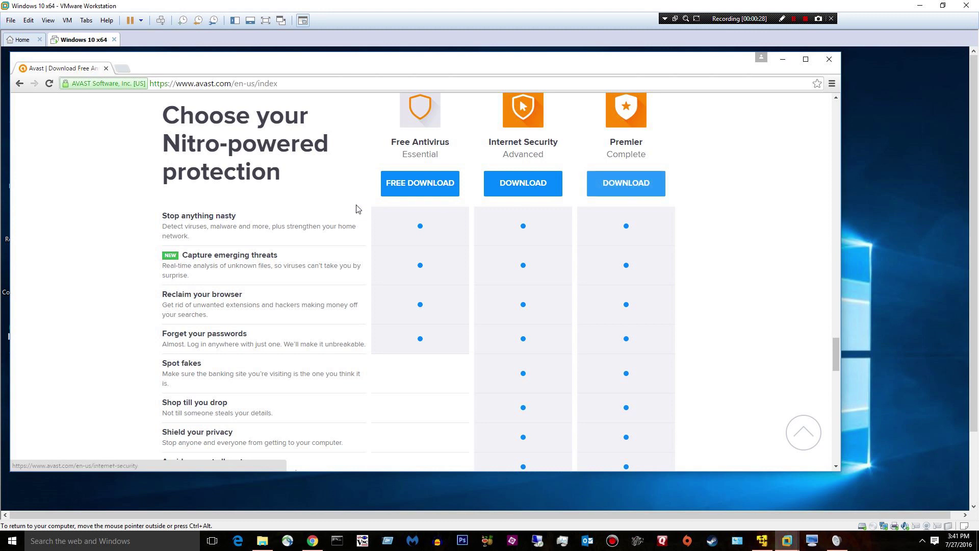
{"action": "left_click", "coordinate": [401, 186]}
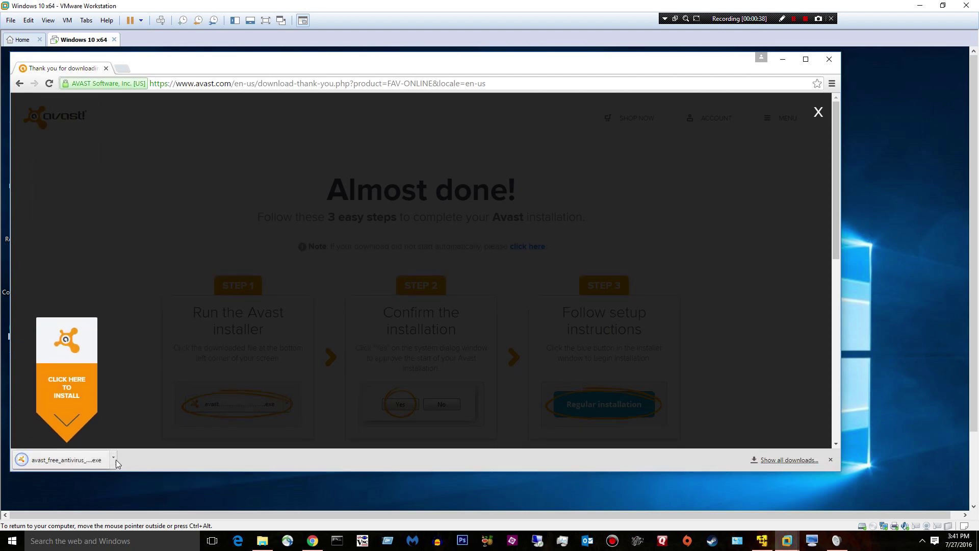
{"action": "left_click", "coordinate": [114, 459]}
Step: Verify the installer's Properties details show Avast Antivirus version 12.1.3076.0, then run it
{"action": "left_click", "coordinate": [145, 507]}
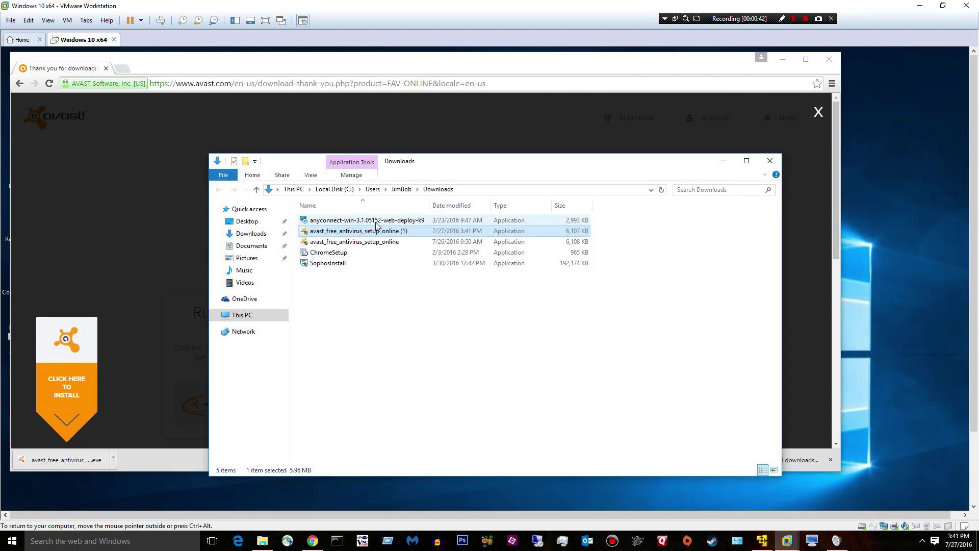
{"action": "right_click", "coordinate": [383, 234]}
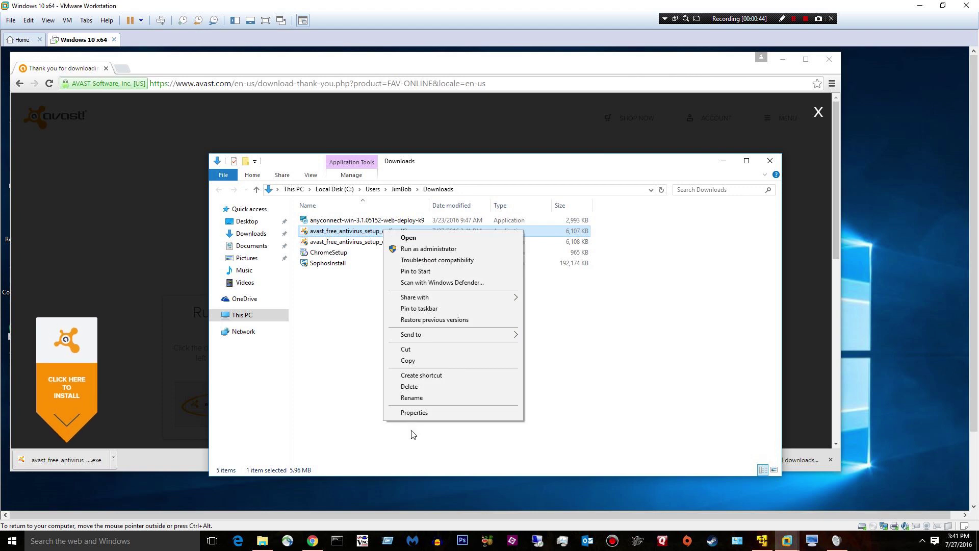
{"action": "left_click", "coordinate": [413, 411]}
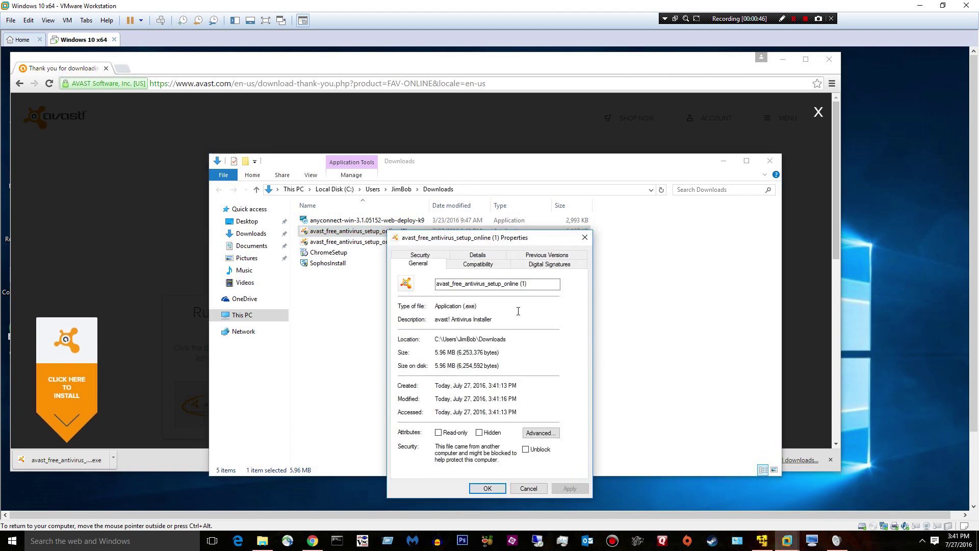
{"action": "left_click", "coordinate": [478, 255]}
{"action": "left_click", "coordinate": [526, 349]}
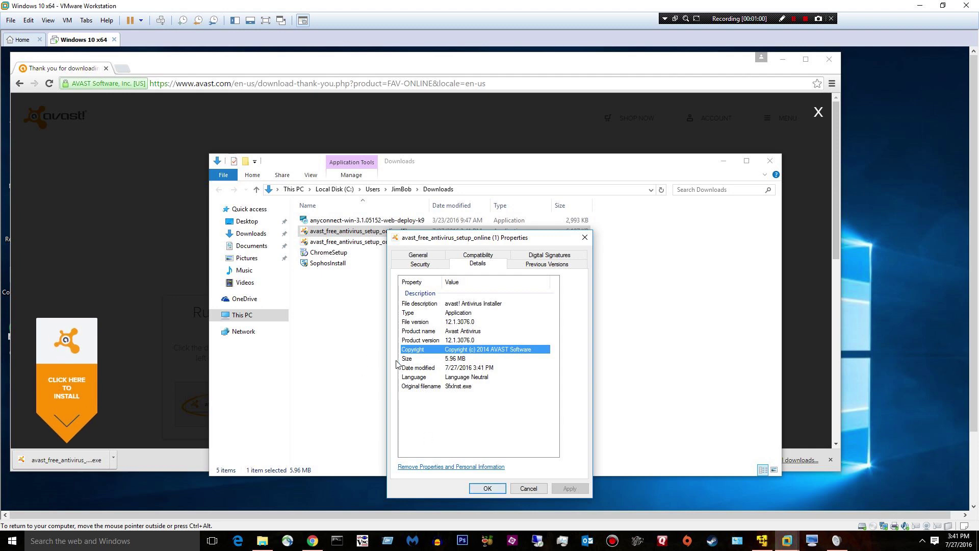
{"action": "left_click", "coordinate": [488, 489]}
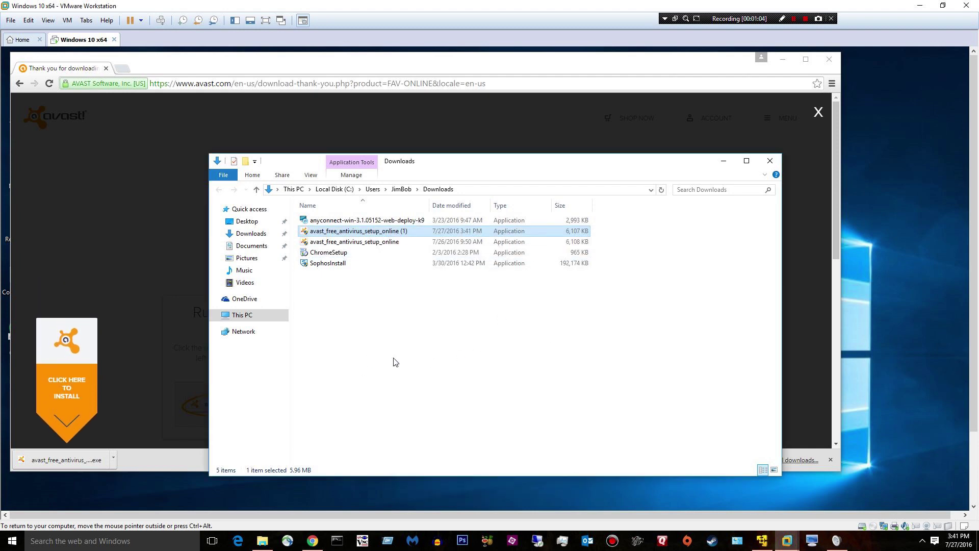
{"action": "left_click", "coordinate": [65, 458]}
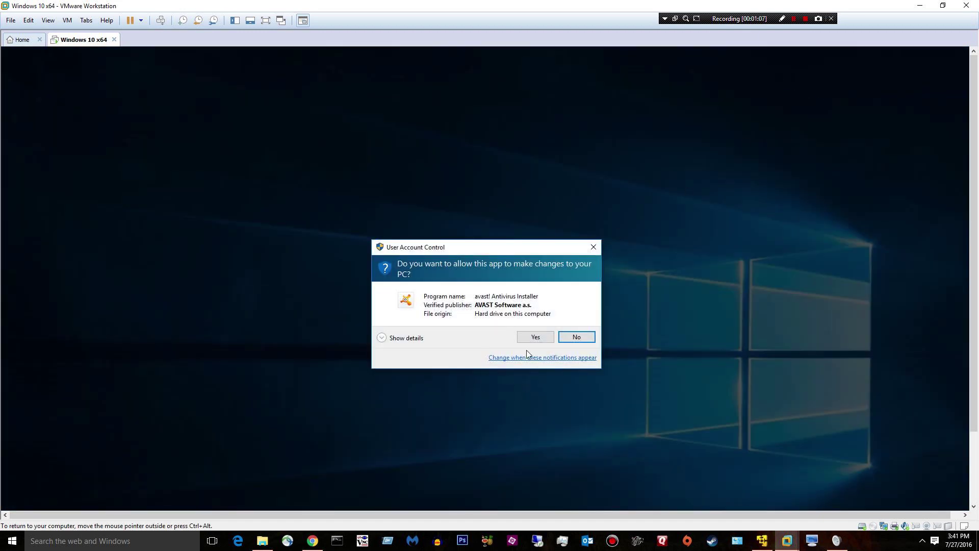
Step: Allow the installer to run and choose a custom installation, closing the browser
{"action": "left_click", "coordinate": [535, 337]}
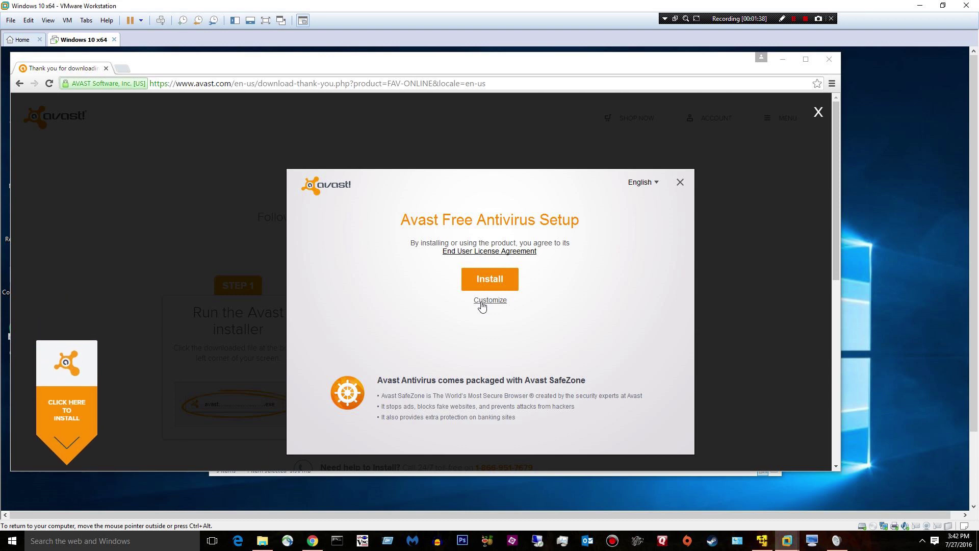
{"action": "left_click", "coordinate": [484, 304]}
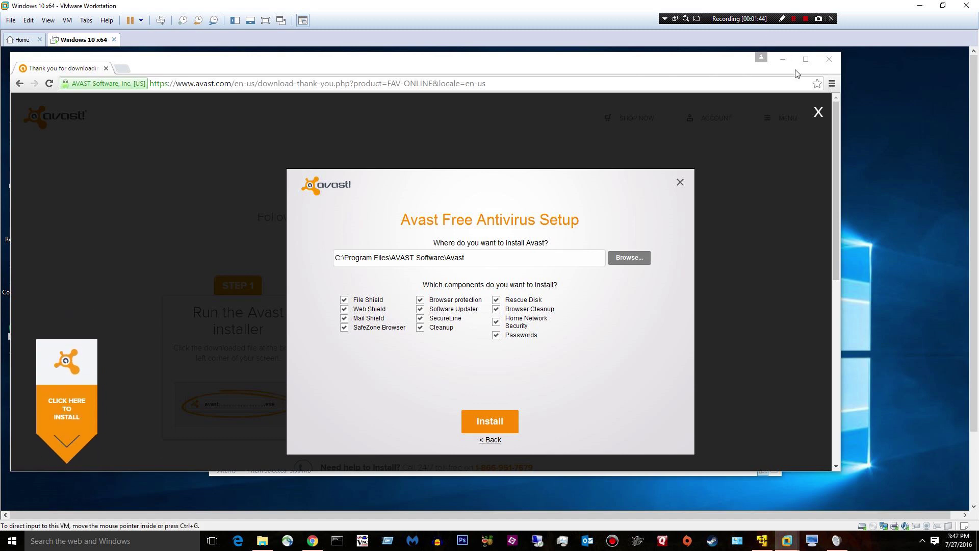
{"action": "left_click", "coordinate": [829, 59]}
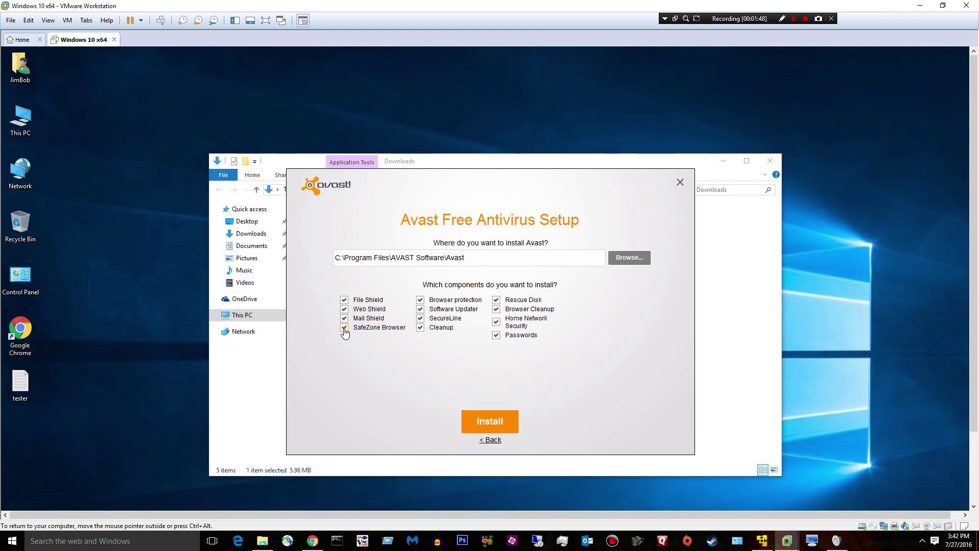
Step: Deselect SafeZone Browser, Mail Shield, Cleanup, Browser protection, Software Updater and SecureLine
{"action": "left_click", "coordinate": [345, 328]}
{"action": "left_click", "coordinate": [345, 319]}
{"action": "left_click", "coordinate": [420, 327]}
{"action": "left_click", "coordinate": [420, 318]}
{"action": "left_click", "coordinate": [421, 309]}
{"action": "left_click", "coordinate": [420, 300]}
{"action": "left_click", "coordinate": [420, 328]}
{"action": "left_click", "coordinate": [420, 327]}
Step: Deselect Passwords, Home Network Security, Browser Cleanup and Rescue Disk, then start installing
{"action": "left_click", "coordinate": [497, 335]}
{"action": "left_click", "coordinate": [496, 322]}
{"action": "left_click", "coordinate": [497, 309]}
{"action": "left_click", "coordinate": [496, 300]}
{"action": "left_click", "coordinate": [466, 427]}
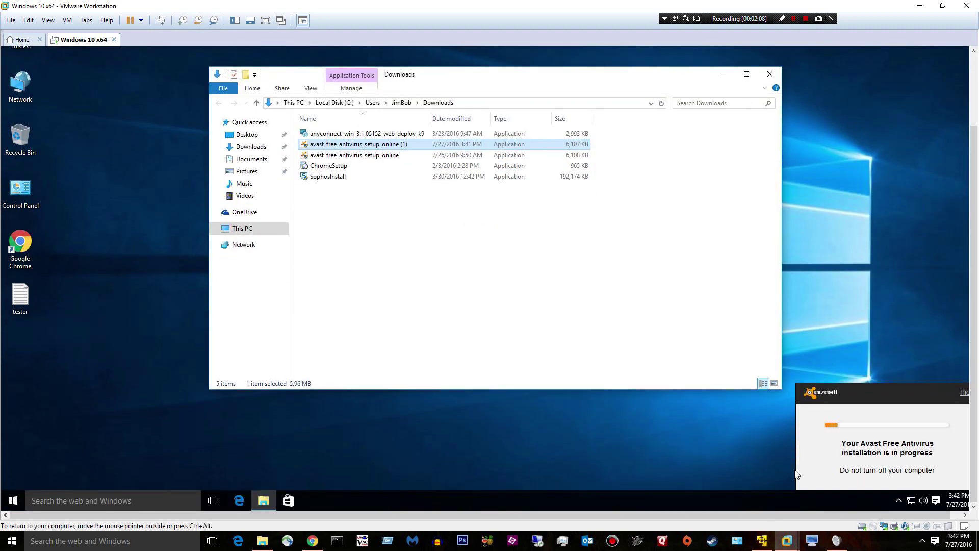
Step: Let the Avast installation run to the 'You are protected' screen, briefly checking the second VM
{"action": "left_click", "coordinate": [765, 544]}
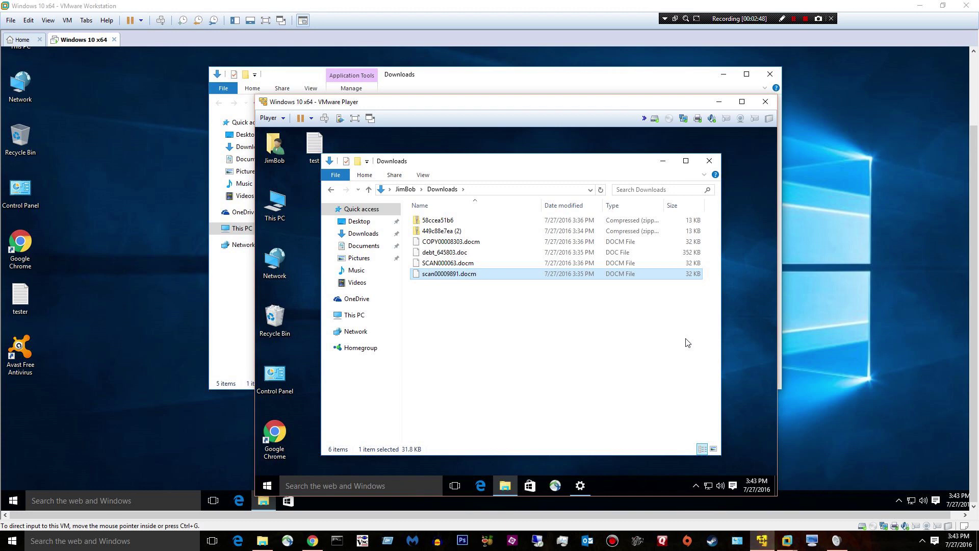
{"action": "left_click", "coordinate": [28, 353]}
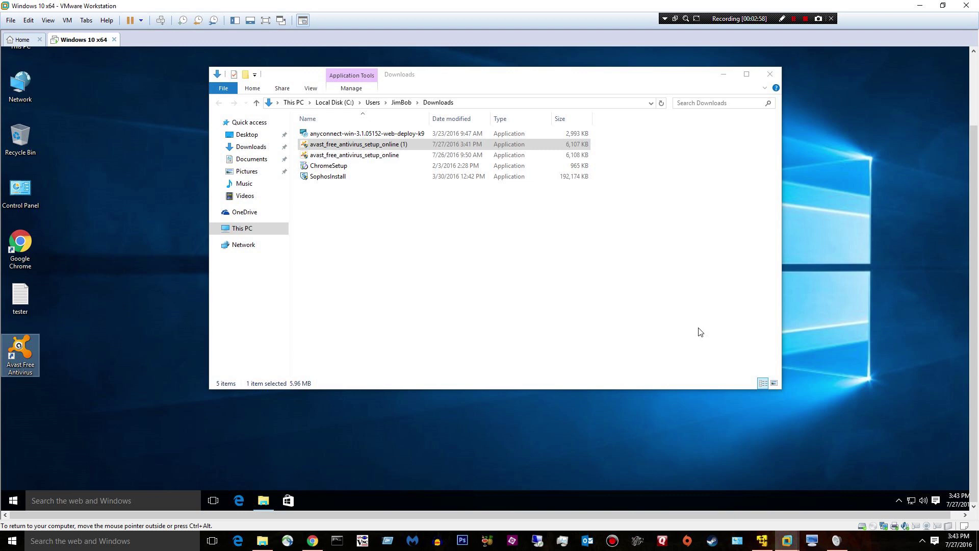
{"action": "left_click", "coordinate": [901, 500]}
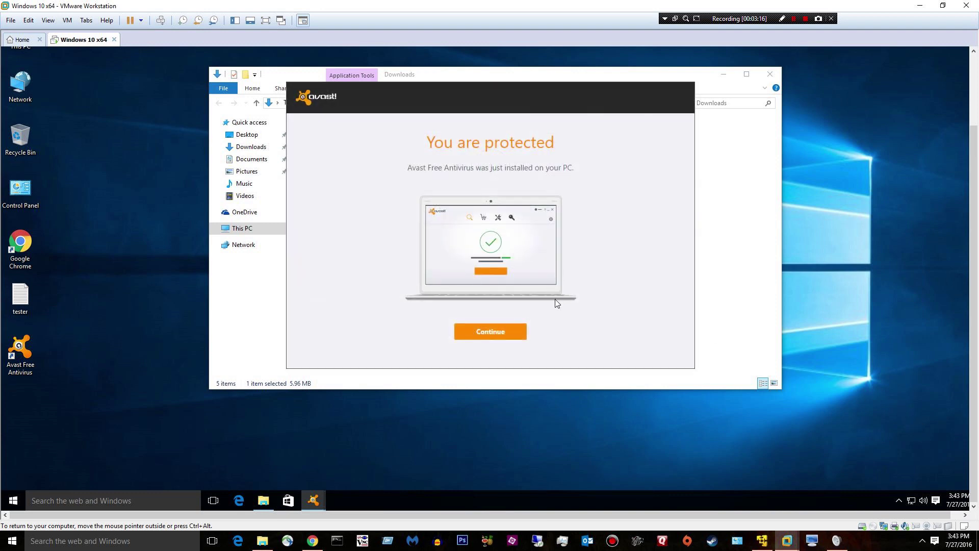
Step: Continue past the install-complete and privacy screens and decline Android phone protection
{"action": "left_click", "coordinate": [476, 335]}
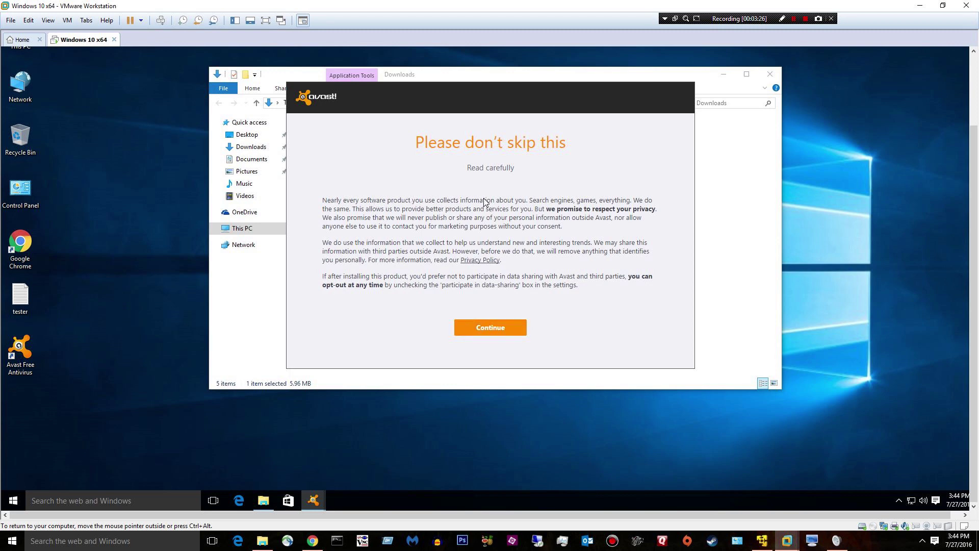
{"action": "left_click", "coordinate": [494, 327]}
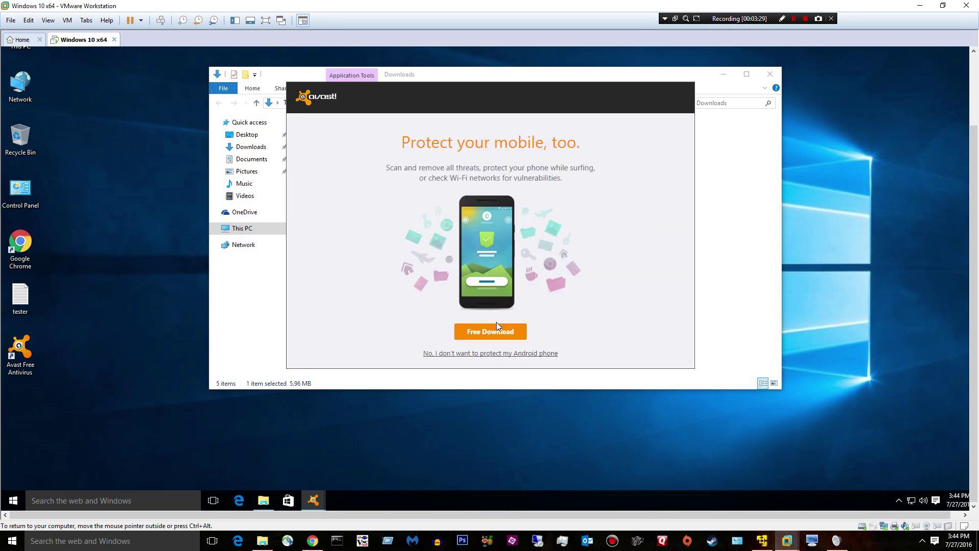
{"action": "left_click", "coordinate": [486, 354]}
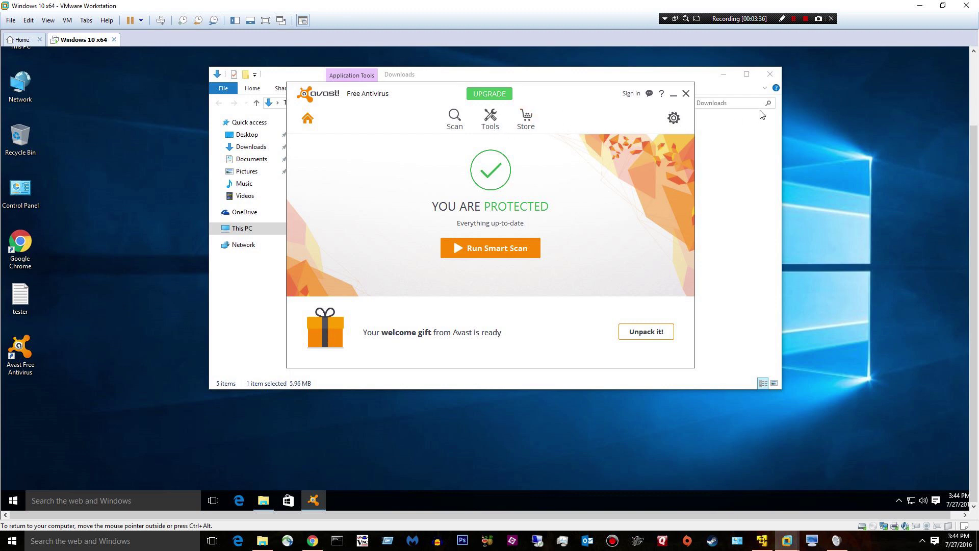
Step: Open and close Avast settings, then close the Avast window and the Downloads folder
{"action": "left_click", "coordinate": [673, 125]}
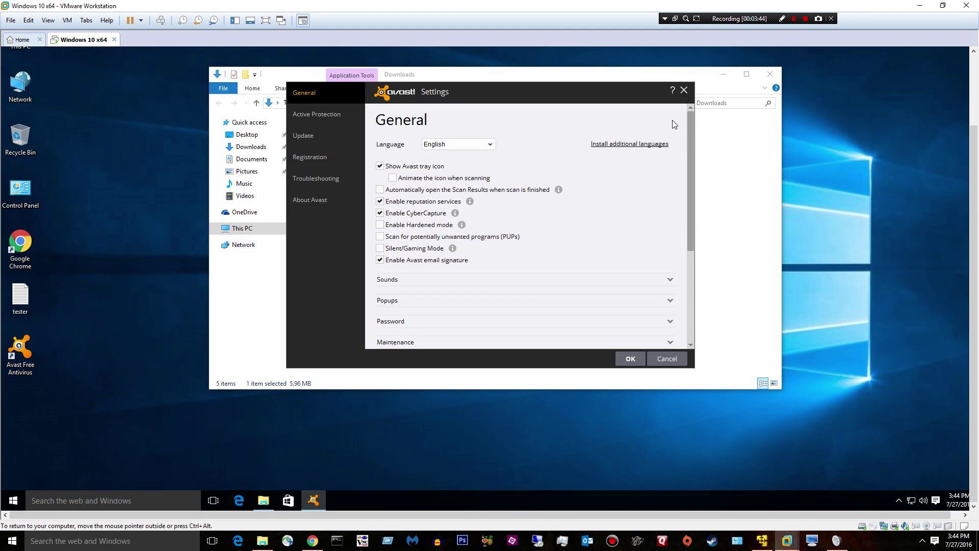
{"action": "left_click", "coordinate": [684, 90]}
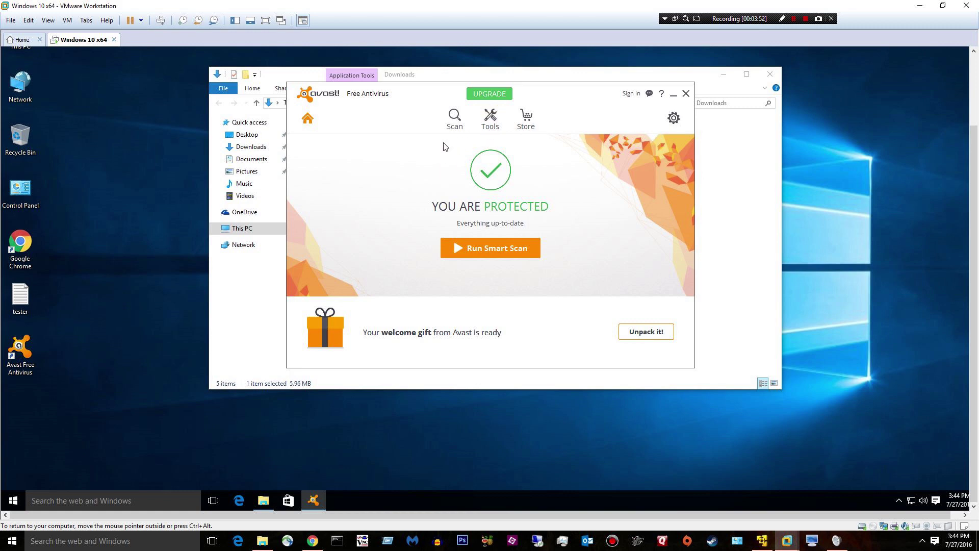
{"action": "left_click", "coordinate": [686, 94]}
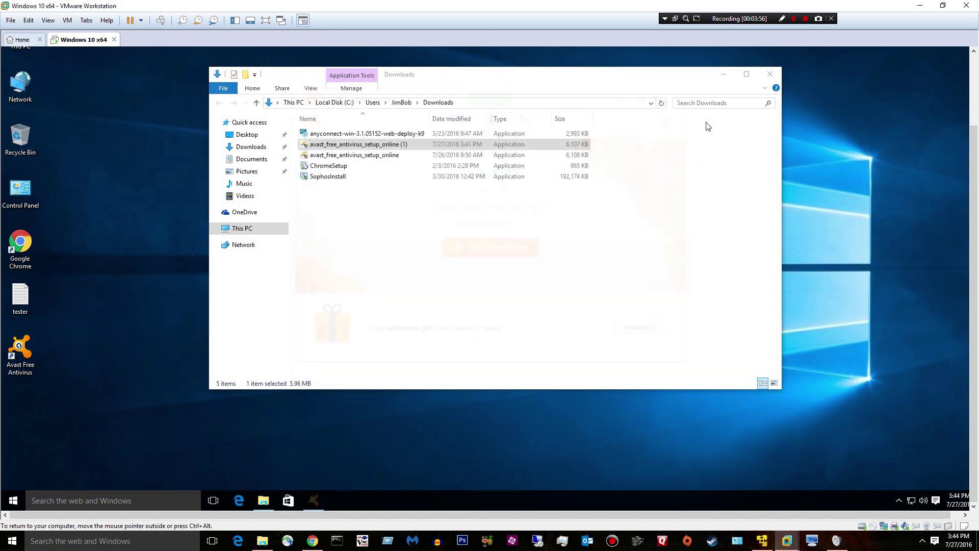
{"action": "left_click", "coordinate": [770, 74]}
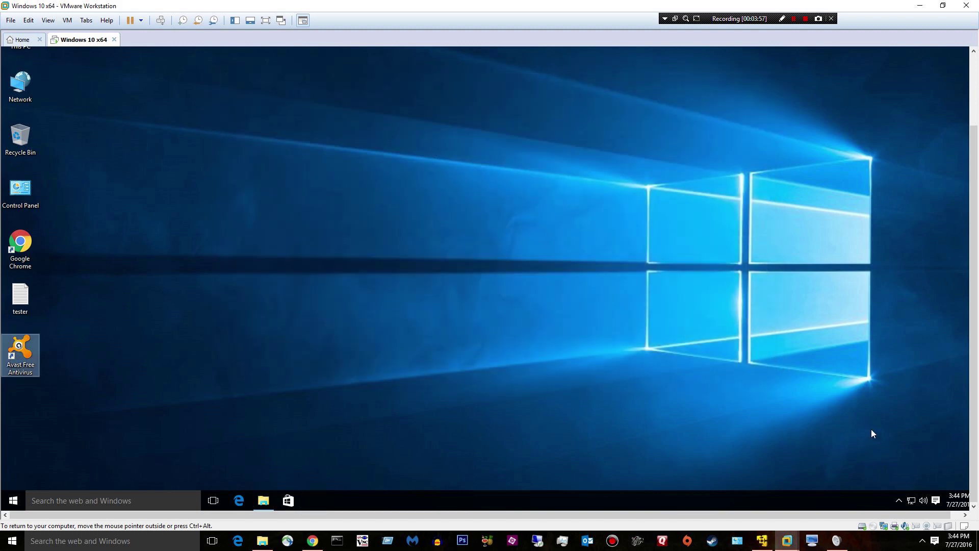
Step: Update the engine and virus definitions from the Avast tray icon, finding version 160727-6 current
{"action": "left_click", "coordinate": [900, 499]}
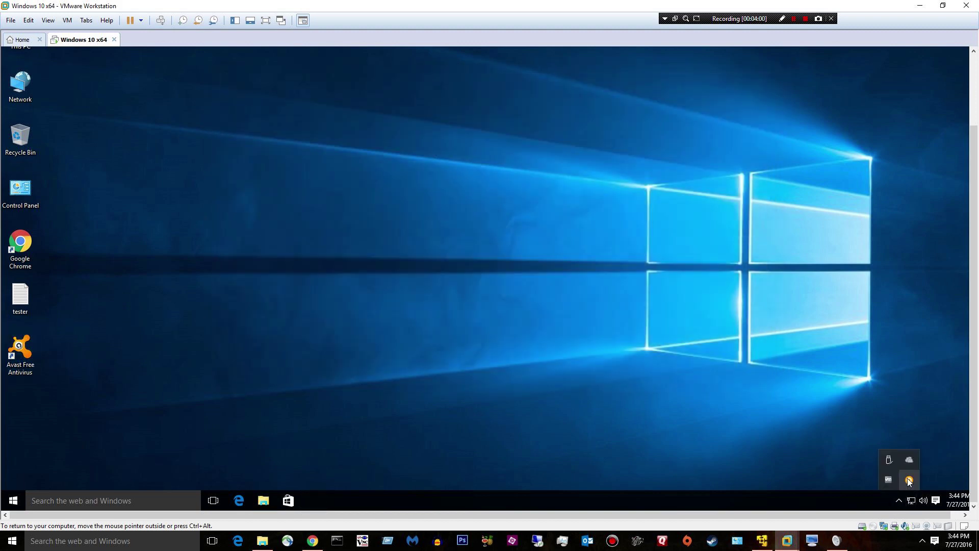
{"action": "right_click", "coordinate": [909, 481]}
{"action": "mouse_move", "coordinate": [913, 433]}
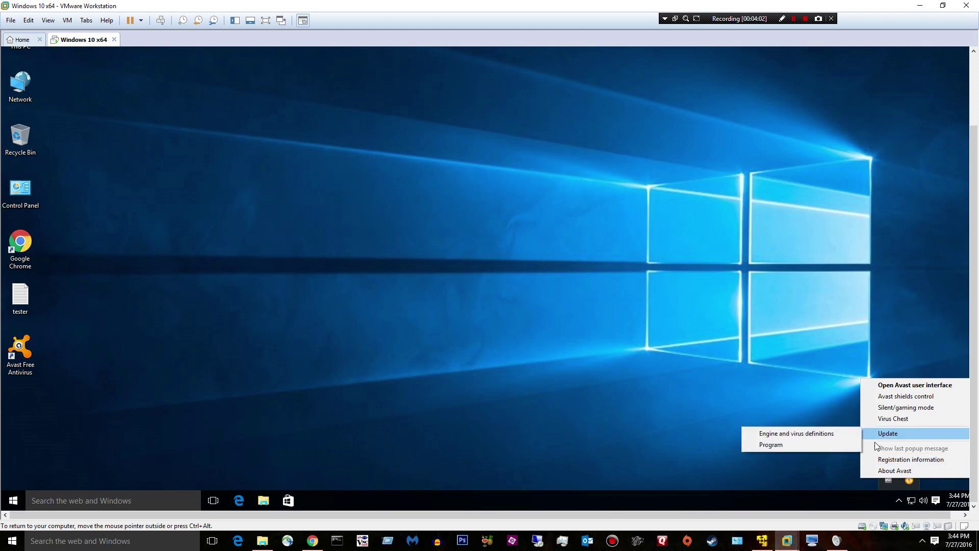
{"action": "left_click", "coordinate": [839, 432]}
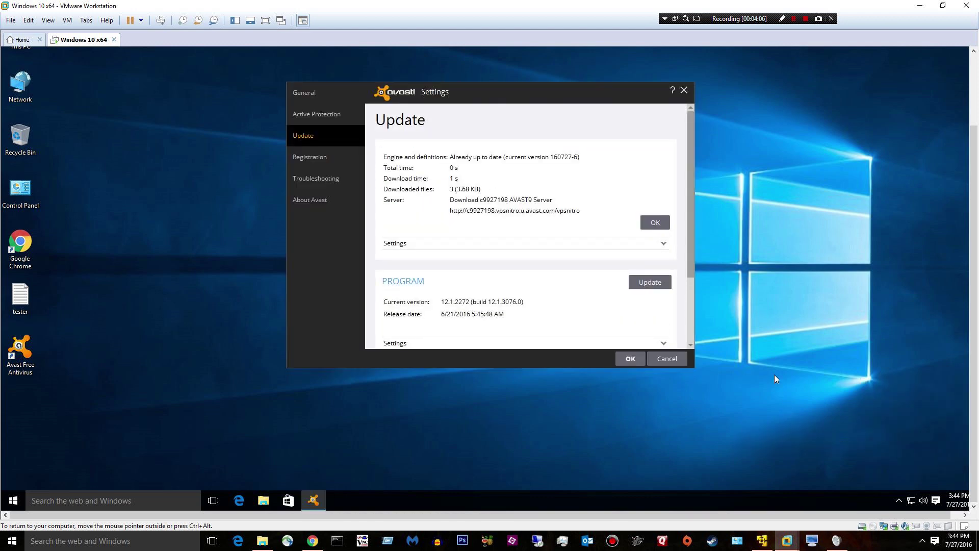
{"action": "left_click", "coordinate": [629, 360]}
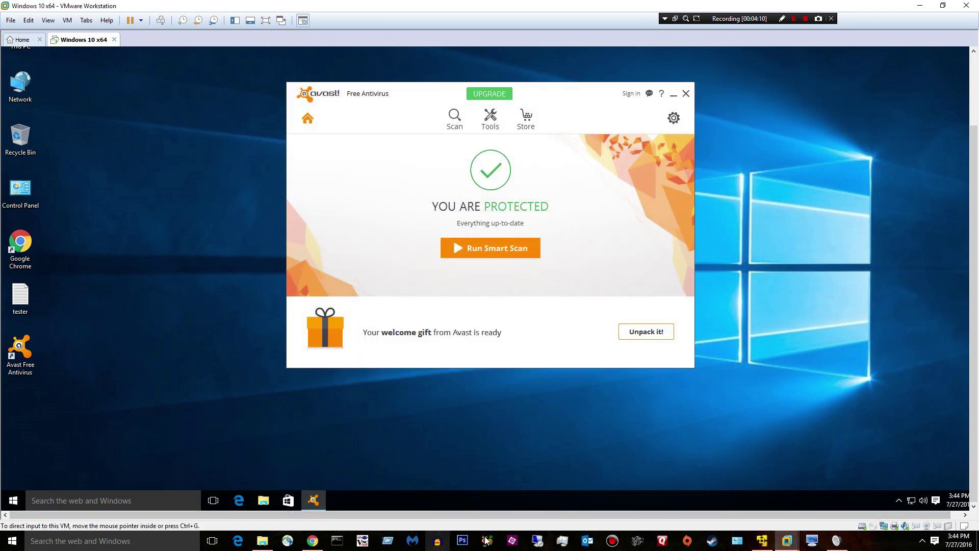
Step: Copy scan00009891.docm from the second VM's Downloads folder onto this VM's desktop
{"action": "mouse_move", "coordinate": [811, 540]}
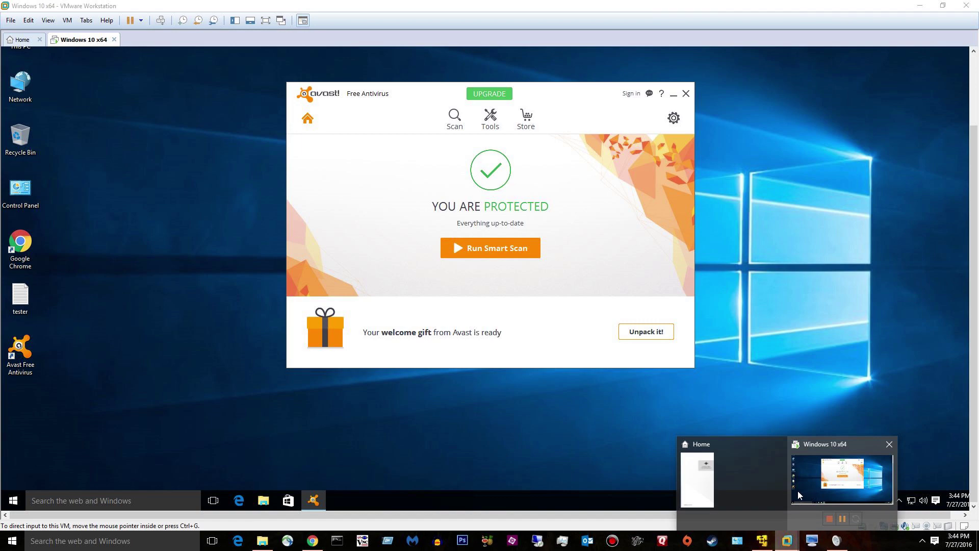
{"action": "mouse_move", "coordinate": [743, 482]}
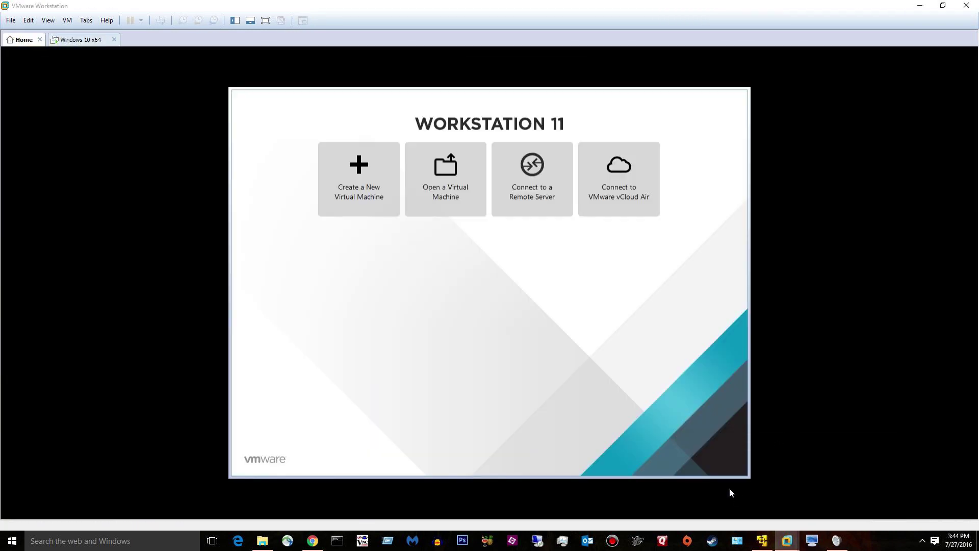
{"action": "left_click", "coordinate": [729, 487]}
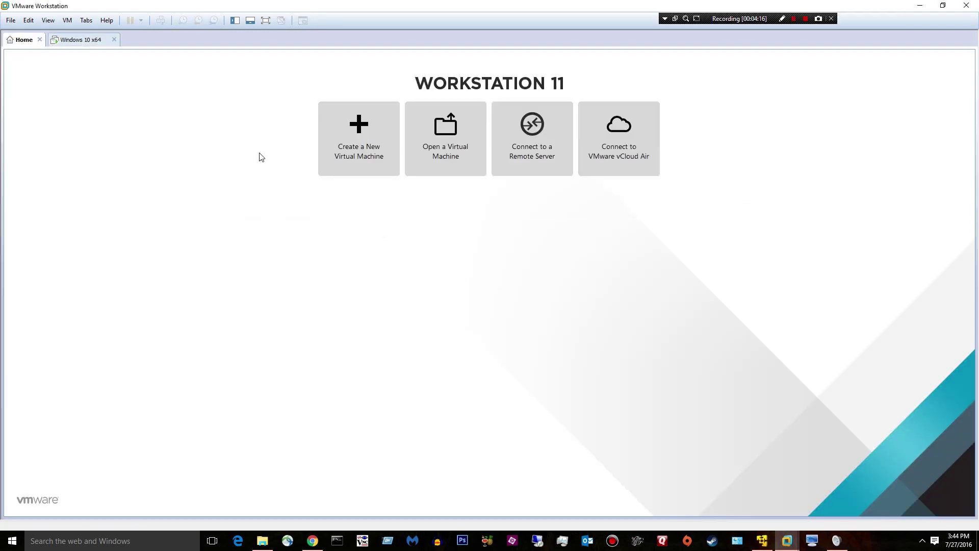
{"action": "left_click", "coordinate": [80, 40]}
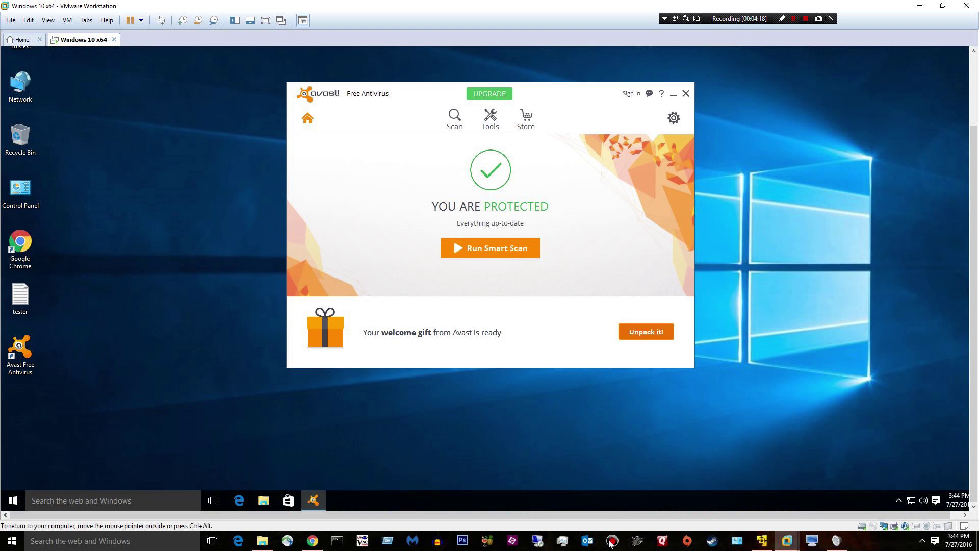
{"action": "left_click", "coordinate": [763, 540]}
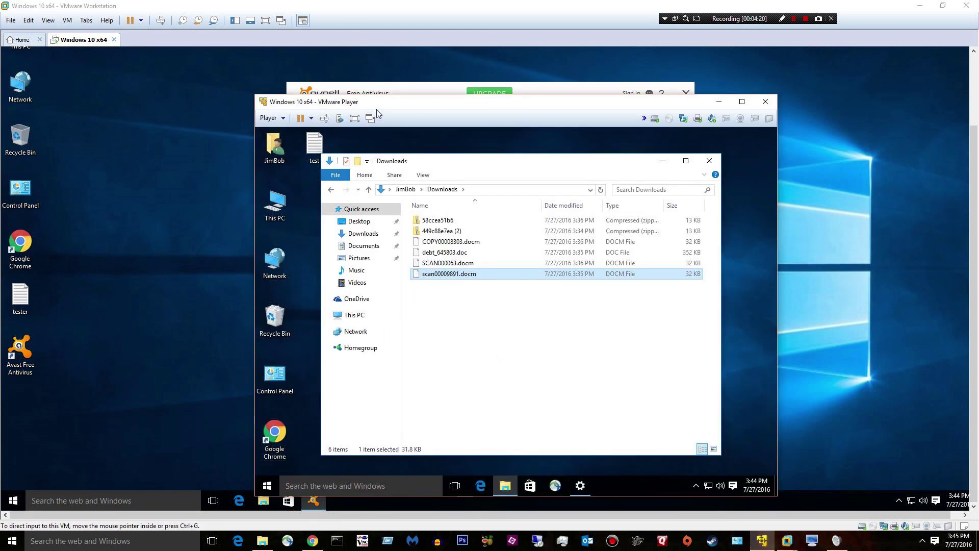
{"action": "left_click_drag", "start_coordinate": [401, 104], "coordinate": [529, 89]}
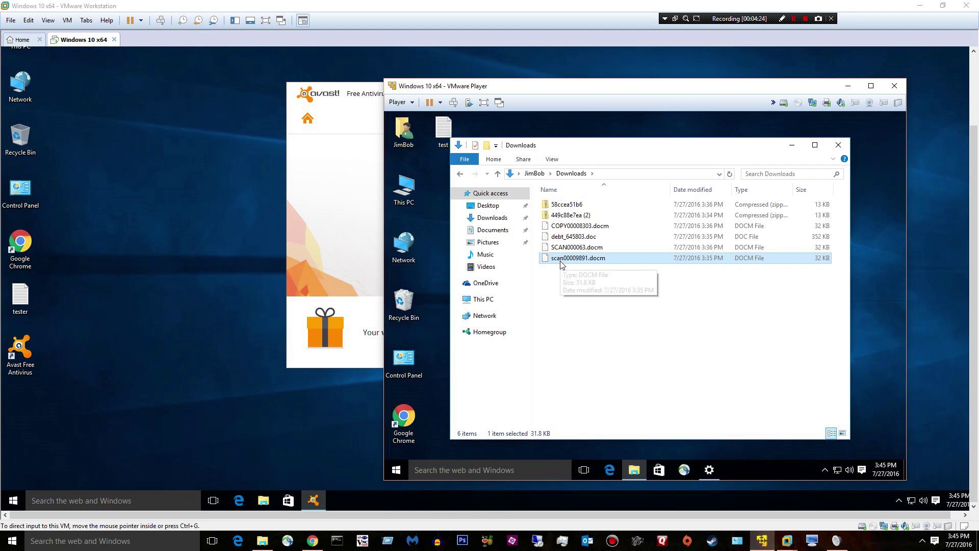
{"action": "left_click_drag", "start_coordinate": [560, 259], "coordinate": [564, 274]}
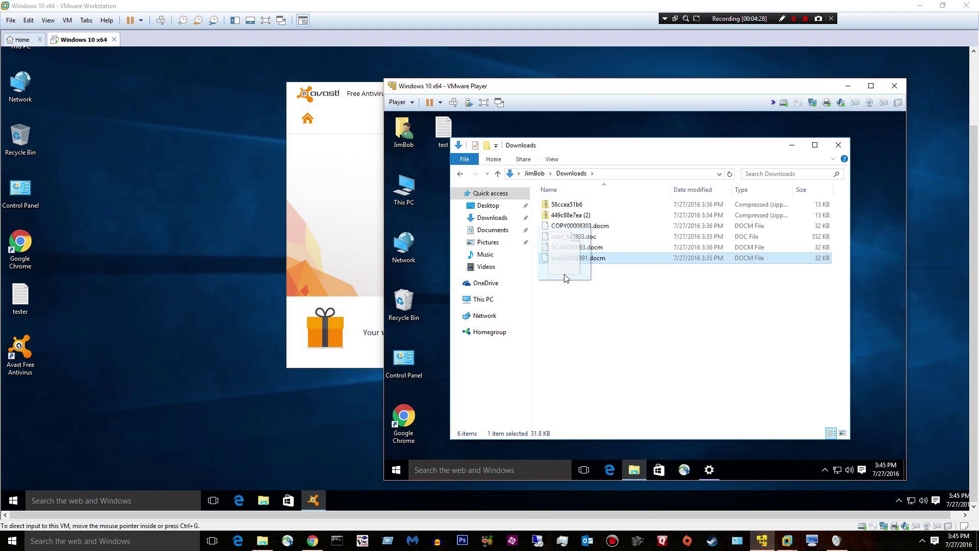
{"action": "left_click_drag", "start_coordinate": [563, 294], "coordinate": [111, 312]}
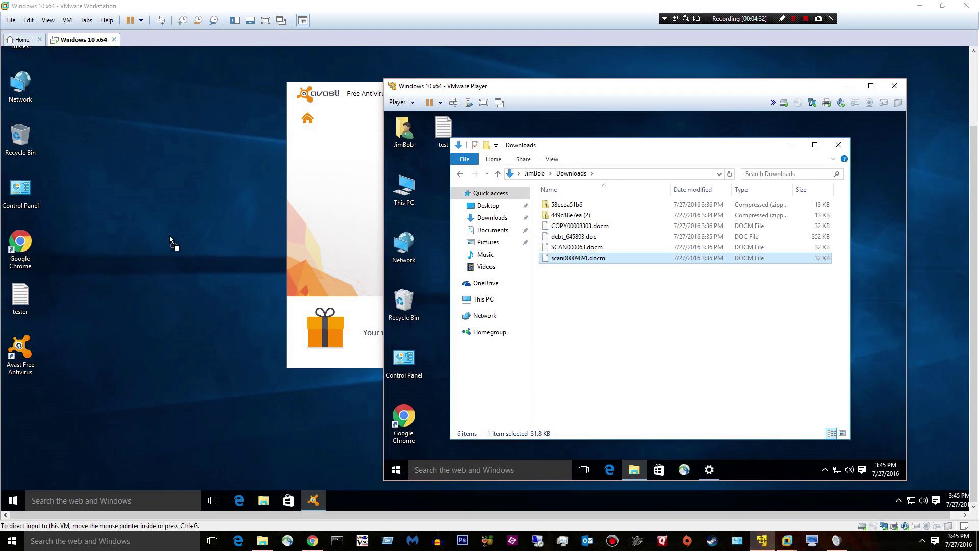
{"action": "left_click_drag", "start_coordinate": [170, 239], "coordinate": [169, 239]}
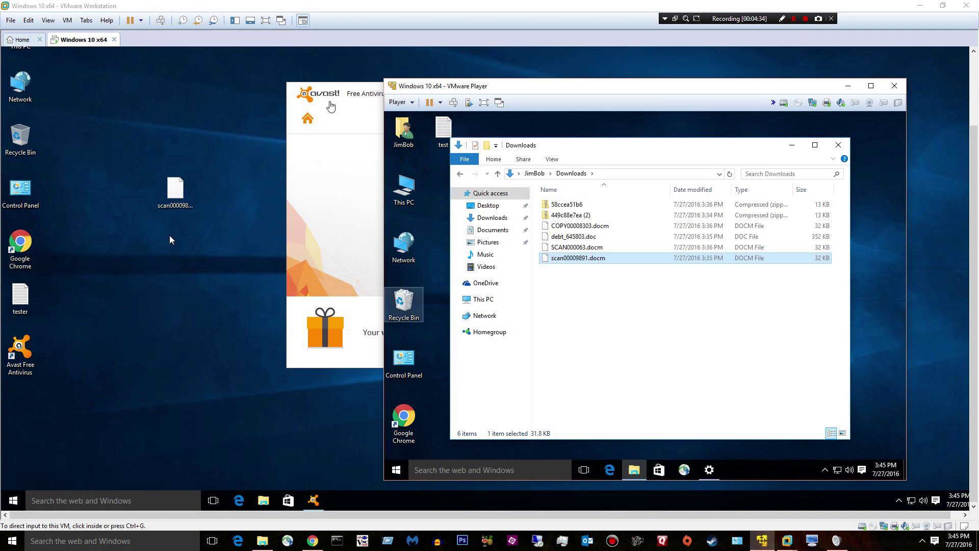
Step: Scan scan00009891.docm with Avast, which reports no threat found
{"action": "left_click", "coordinate": [352, 96]}
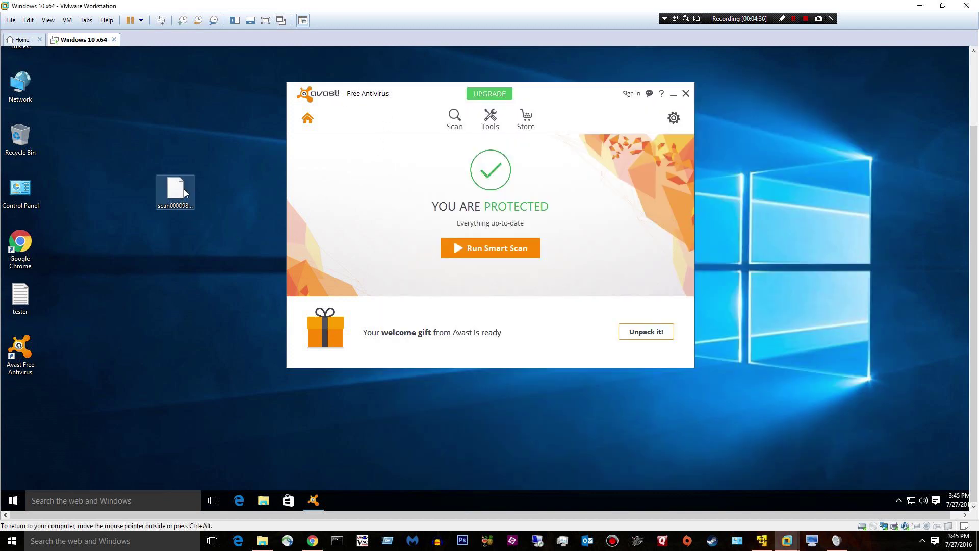
{"action": "right_click", "coordinate": [179, 181]}
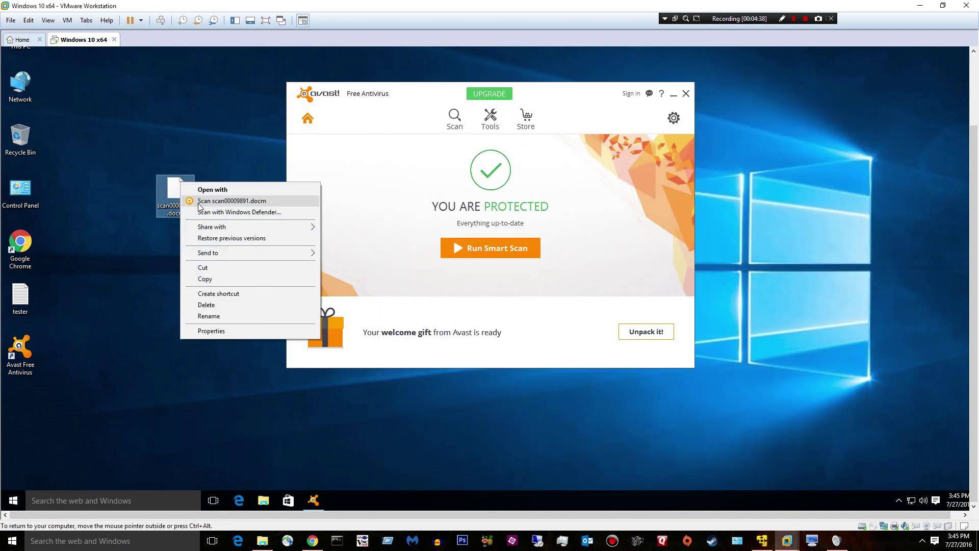
{"action": "left_click", "coordinate": [214, 201]}
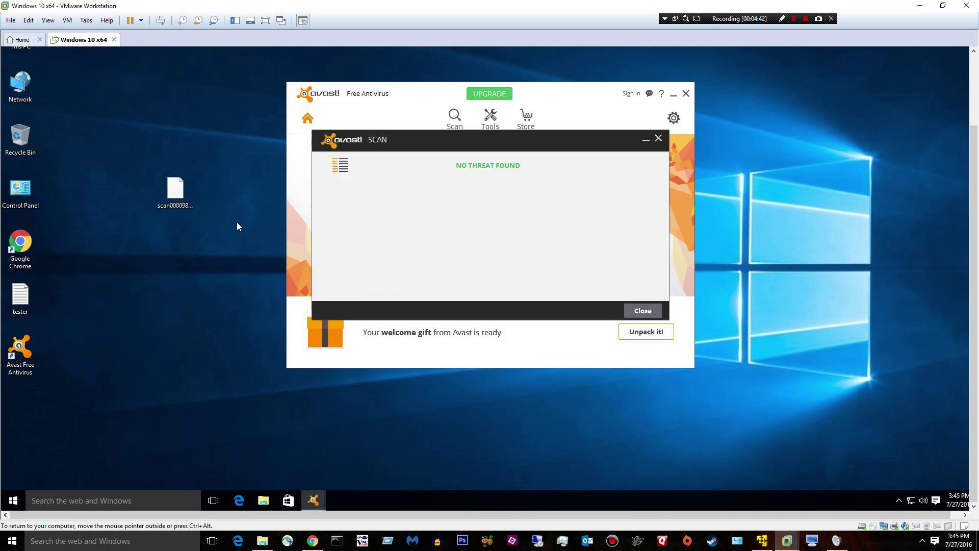
{"action": "left_click", "coordinate": [238, 500]}
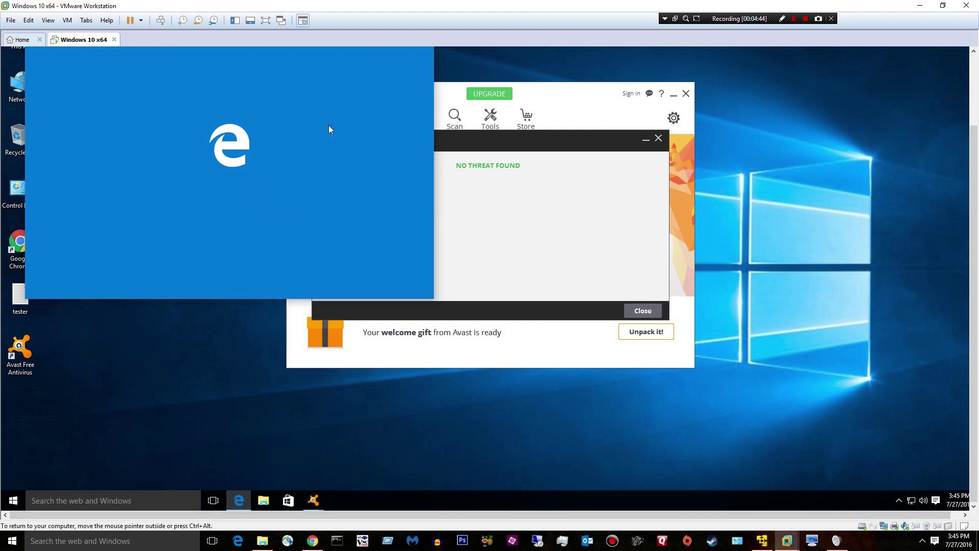
Step: Dismiss the scan result and search Bing for 'word viewer', opening Microsoft's download page
{"action": "left_click", "coordinate": [495, 118]}
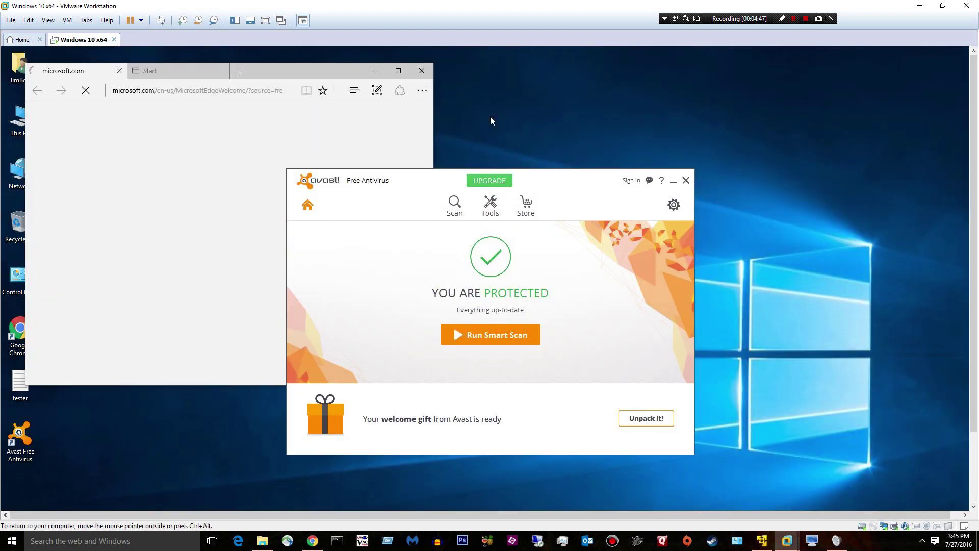
{"action": "left_click", "coordinate": [156, 86]}
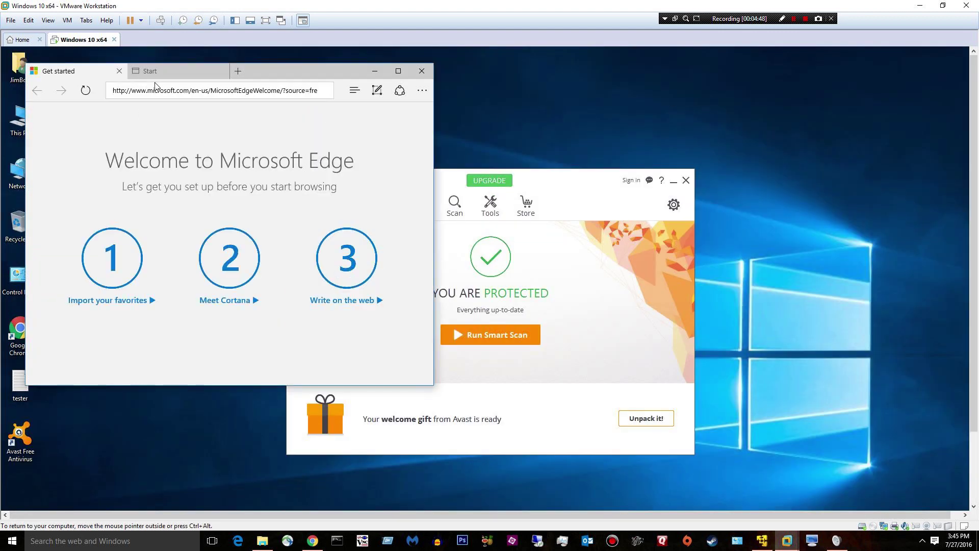
{"action": "left_click", "coordinate": [154, 96]}
{"action": "type", "text": "w"}
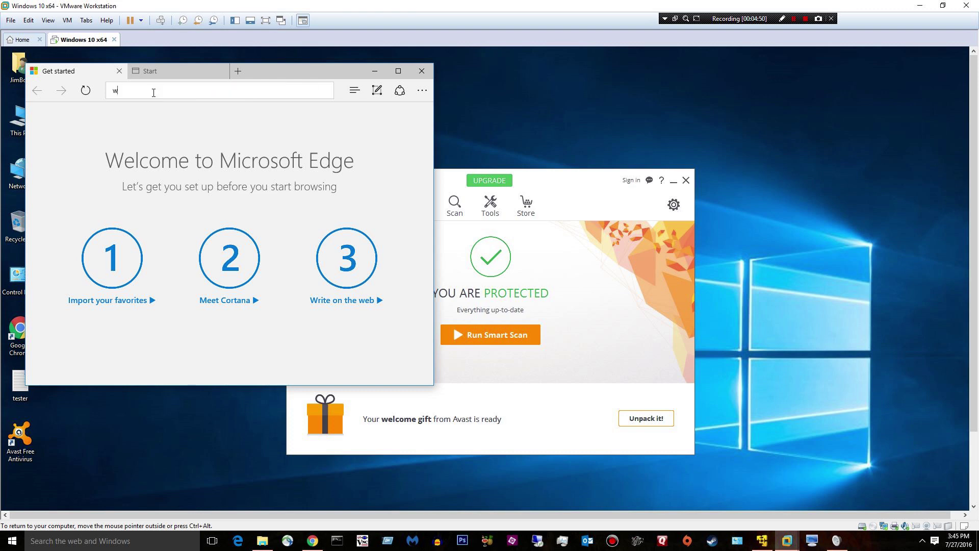
{"action": "type", "text": "ord viewer"}
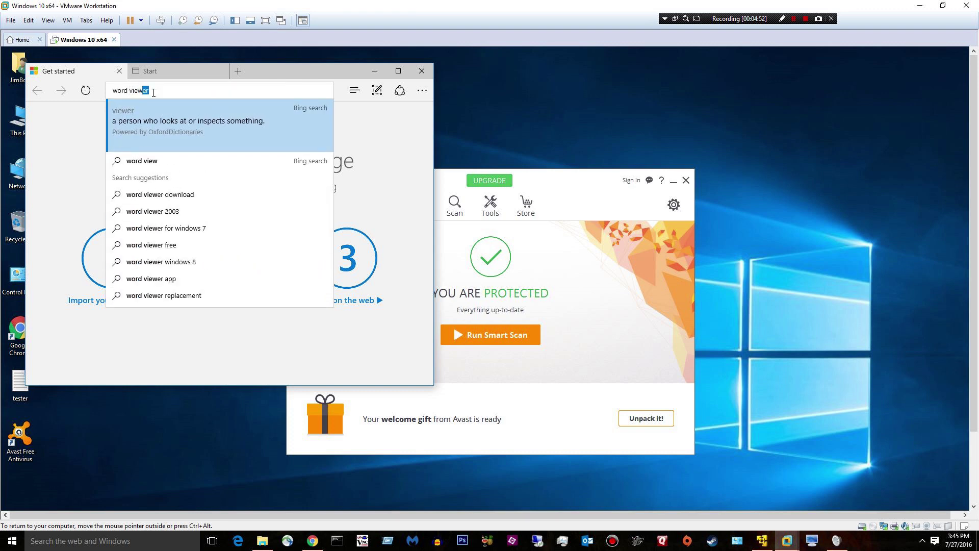
{"action": "key", "text": "Return"}
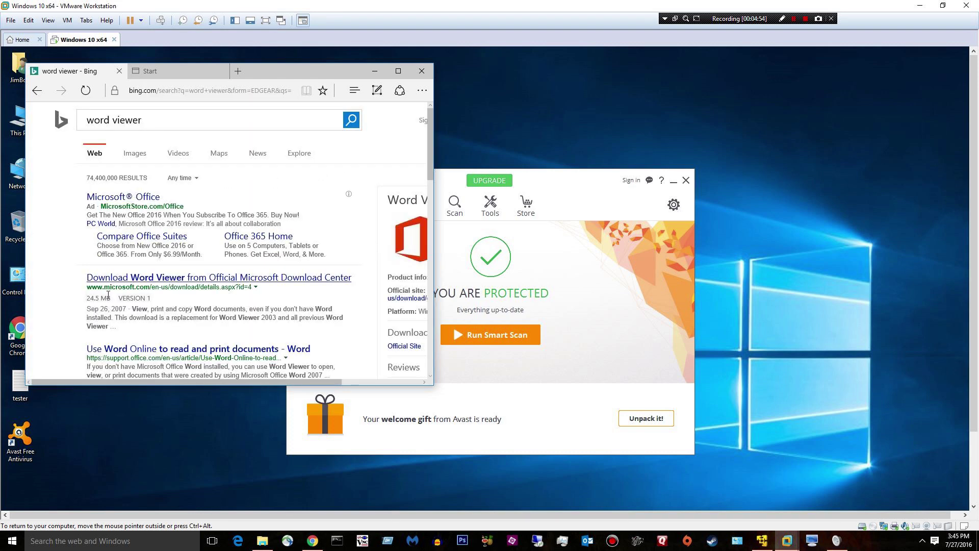
{"action": "left_click", "coordinate": [107, 278]}
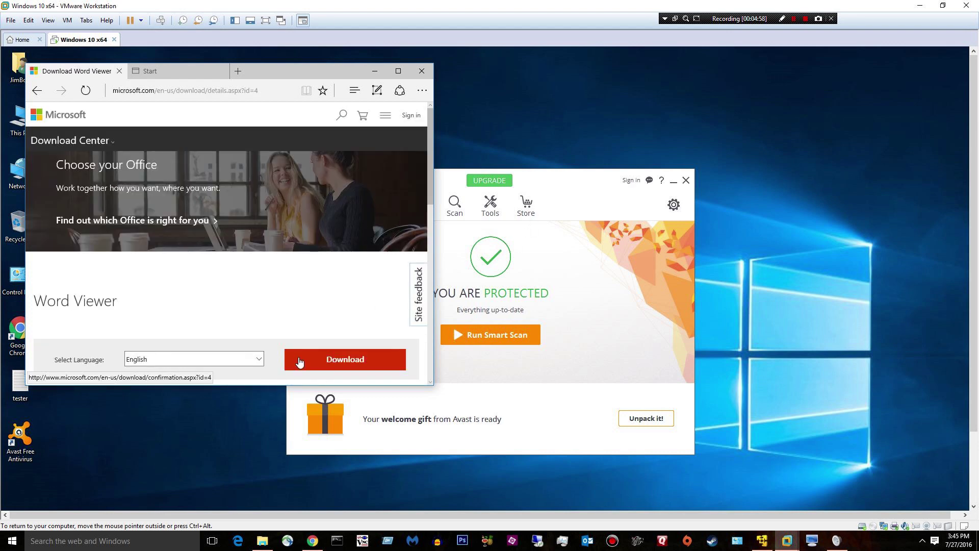
Step: Download wordview_en-us.exe without the MSN homepage extra and run the installer
{"action": "left_click", "coordinate": [323, 364]}
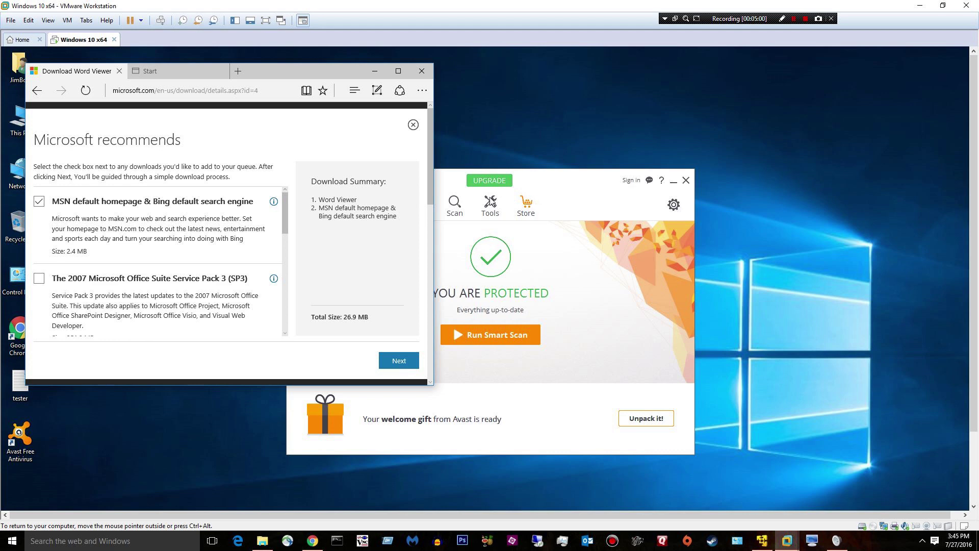
{"action": "left_click", "coordinate": [39, 201]}
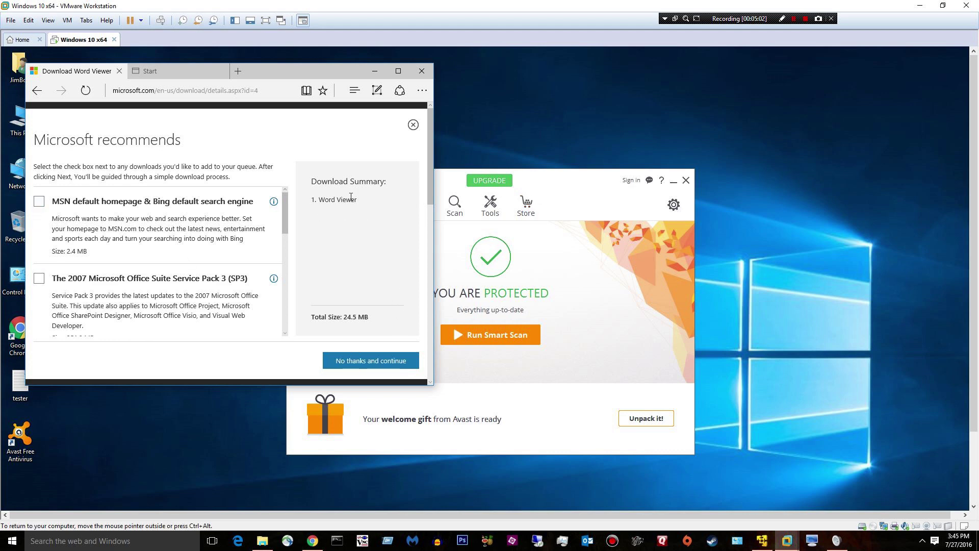
{"action": "left_click", "coordinate": [380, 362]}
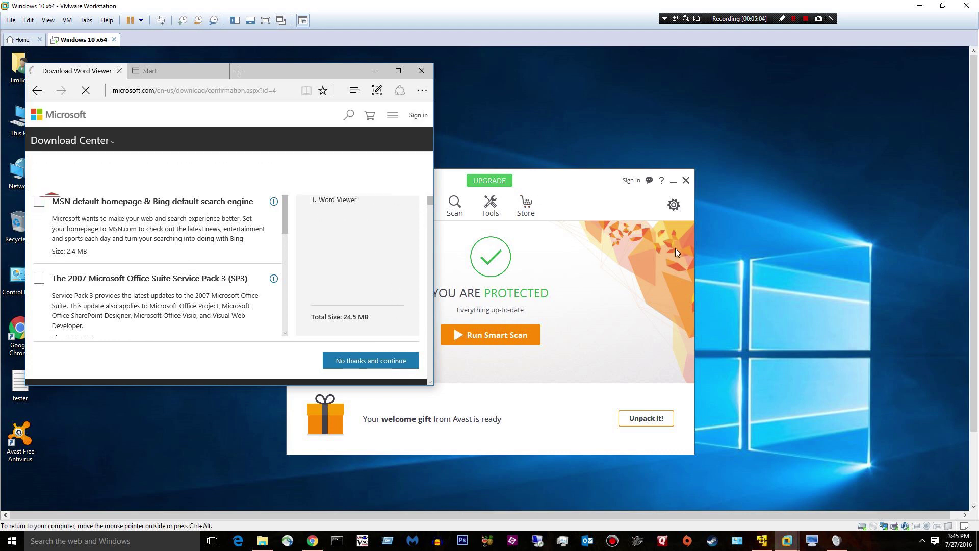
{"action": "left_click", "coordinate": [367, 365]}
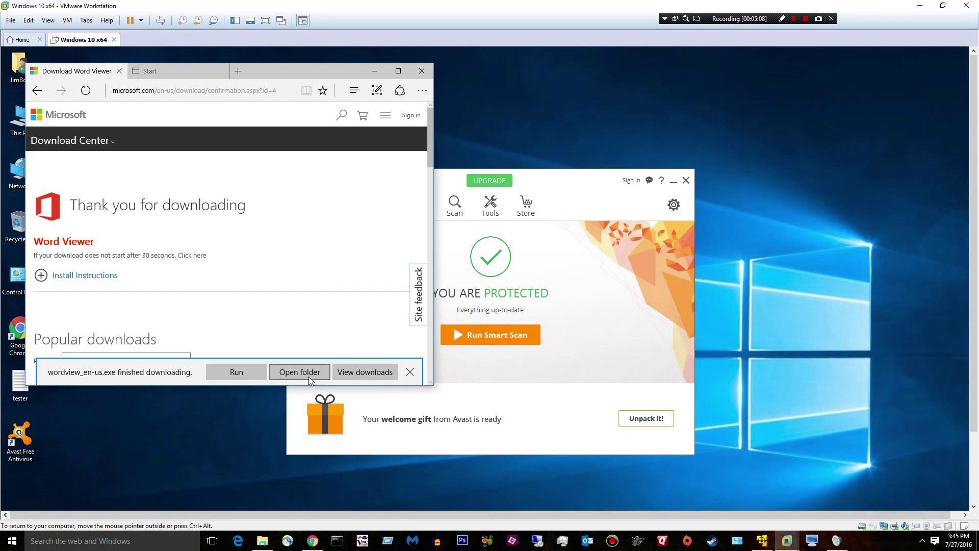
{"action": "left_click", "coordinate": [237, 373]}
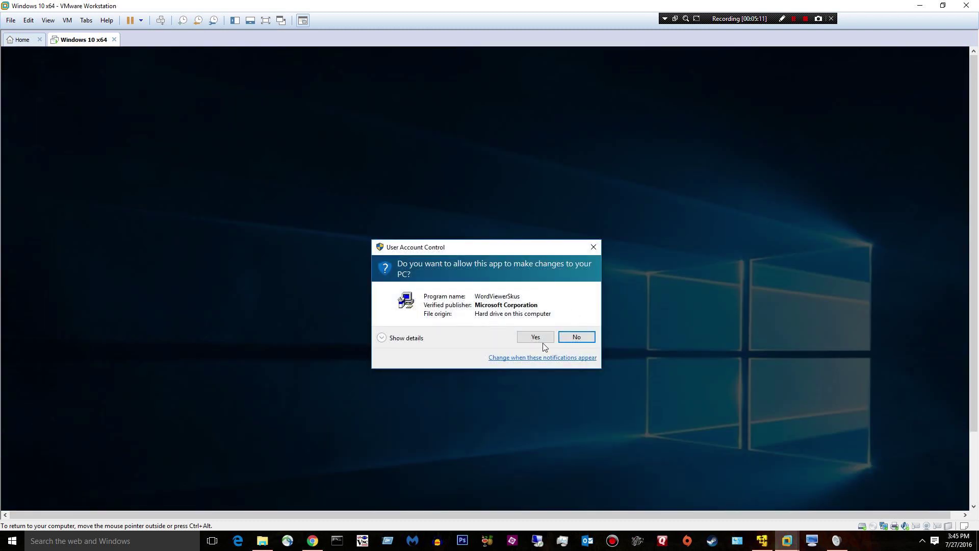
{"action": "left_click", "coordinate": [542, 343]}
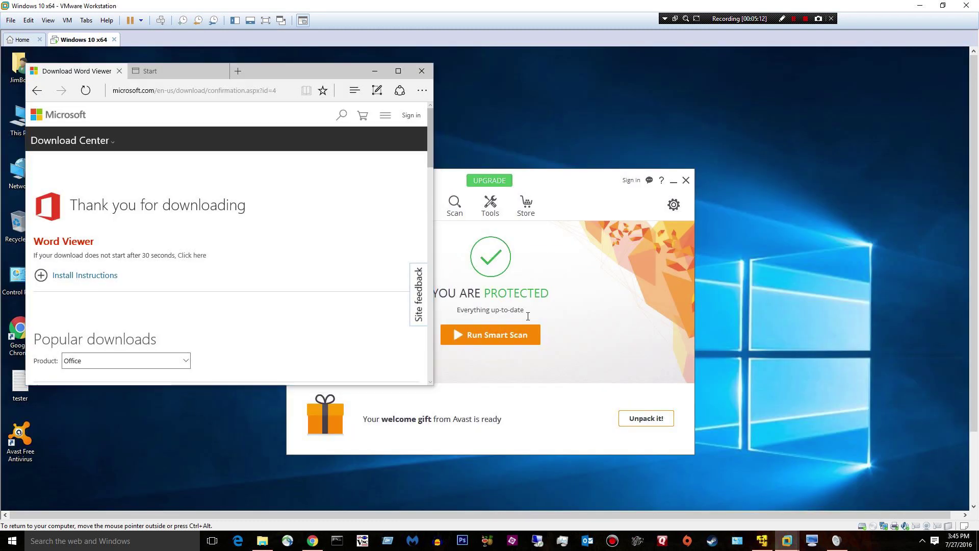
Step: Accept the Word Viewer 2003 licence terms and install it
{"action": "left_click", "coordinate": [414, 423]}
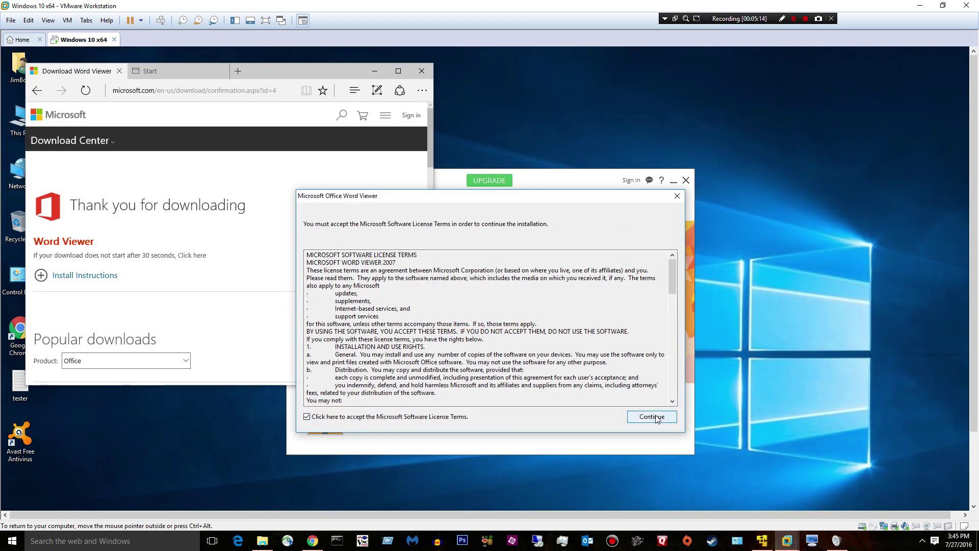
{"action": "left_click", "coordinate": [652, 416]}
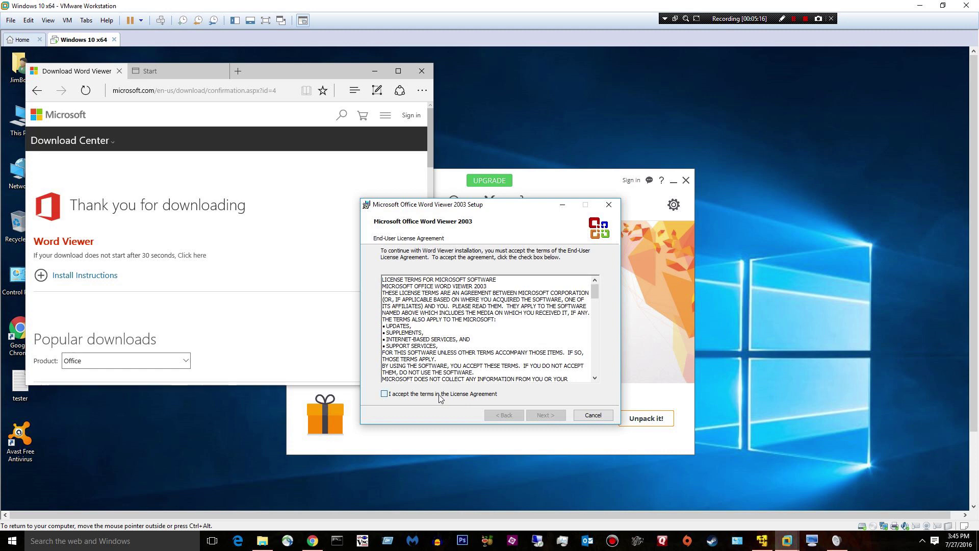
{"action": "left_click", "coordinate": [439, 395]}
{"action": "left_click", "coordinate": [540, 415]}
{"action": "left_click", "coordinate": [540, 415]}
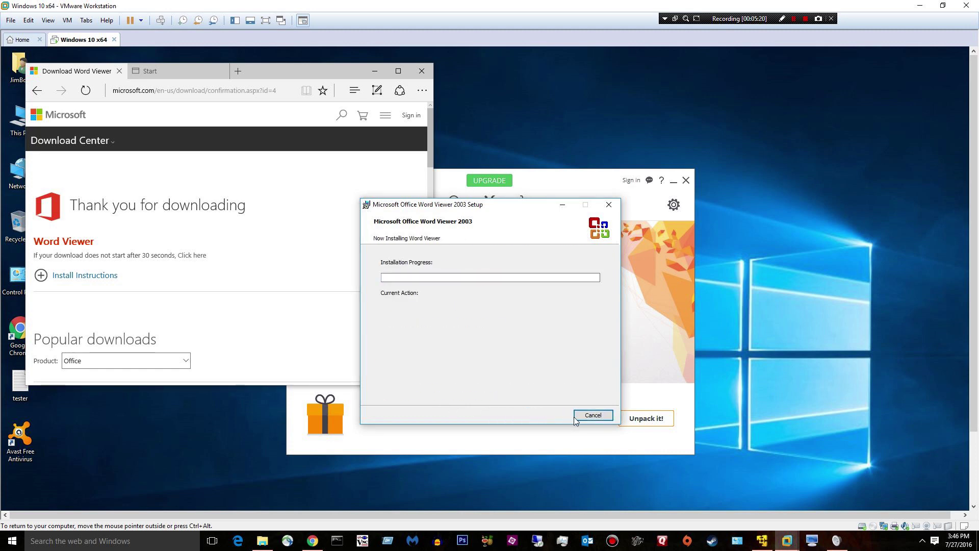
Step: Close all Edge tabs on the download page and dismiss the setup-completed message
{"action": "left_click", "coordinate": [421, 70]}
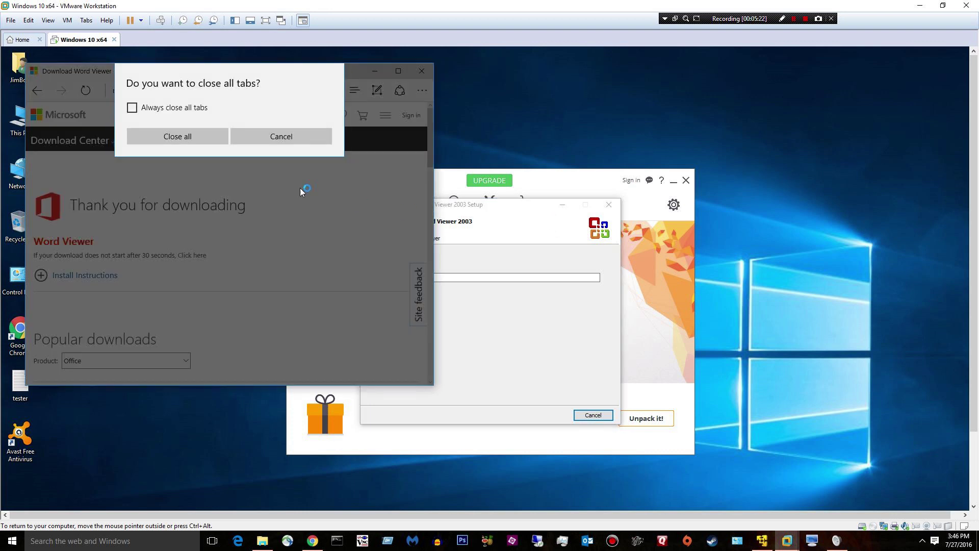
{"action": "left_click", "coordinate": [188, 139]}
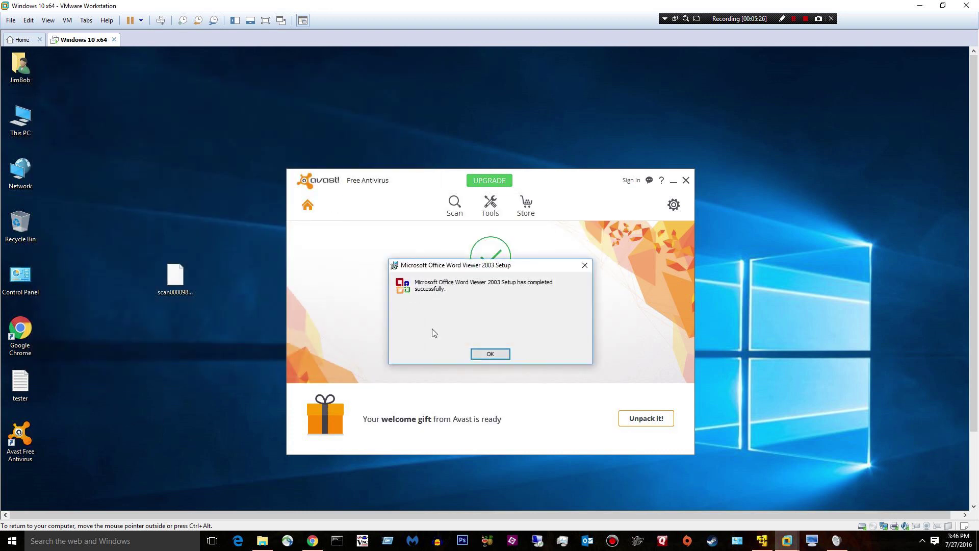
{"action": "left_click", "coordinate": [491, 354]}
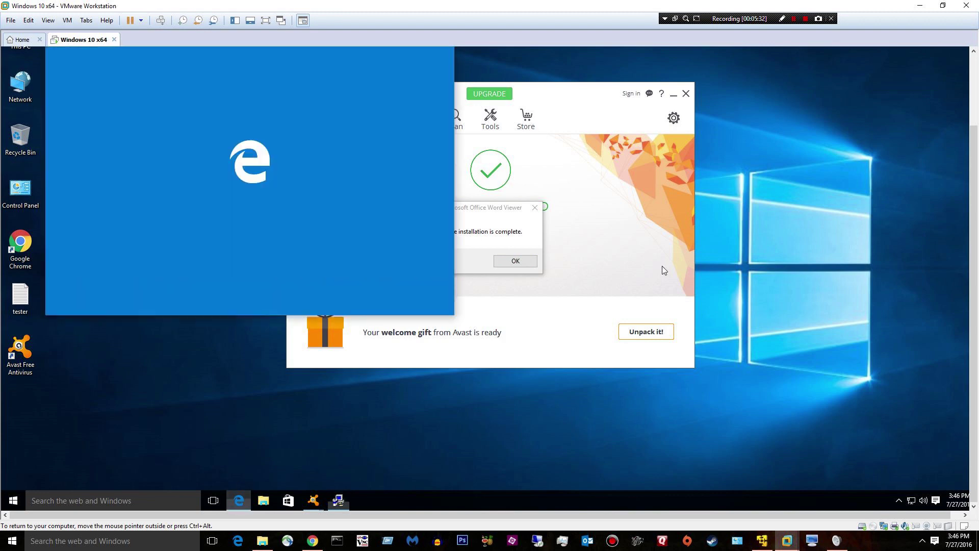
{"action": "scroll", "coordinate": [977, 329], "scroll_direction": "up", "scroll_amount": 3}
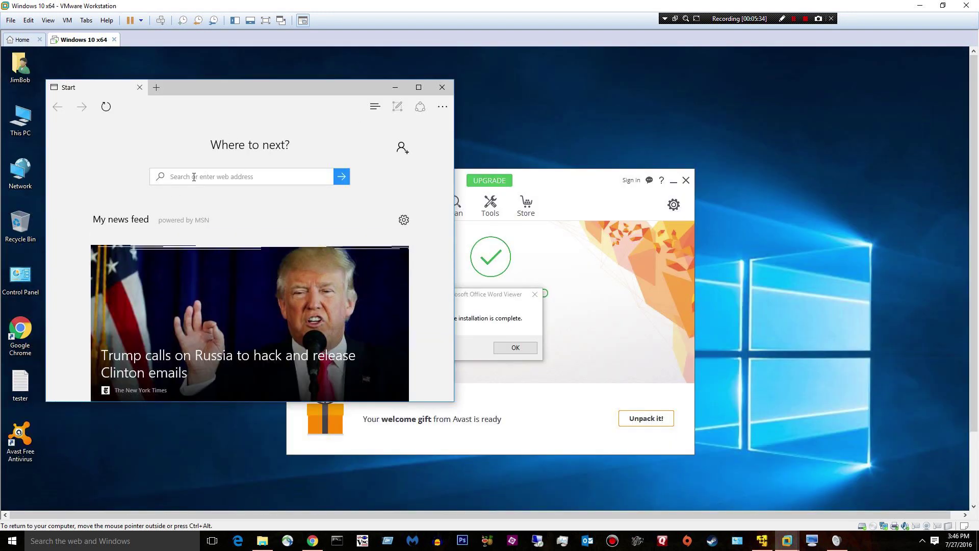
Step: Search Bing for 'word viewer 2013', then change the query to 'word viewer 2016'
{"action": "type", "text": "word "}
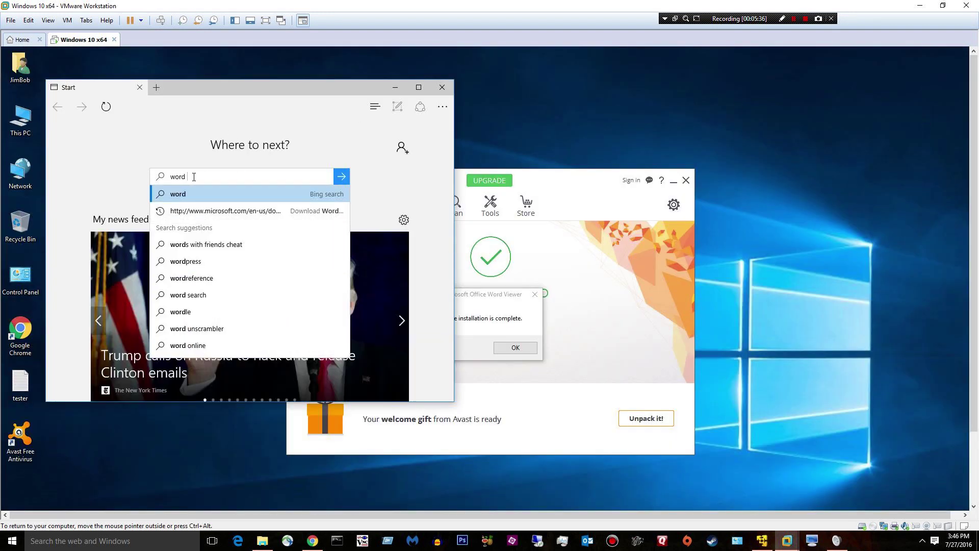
{"action": "type", "text": "viewer "}
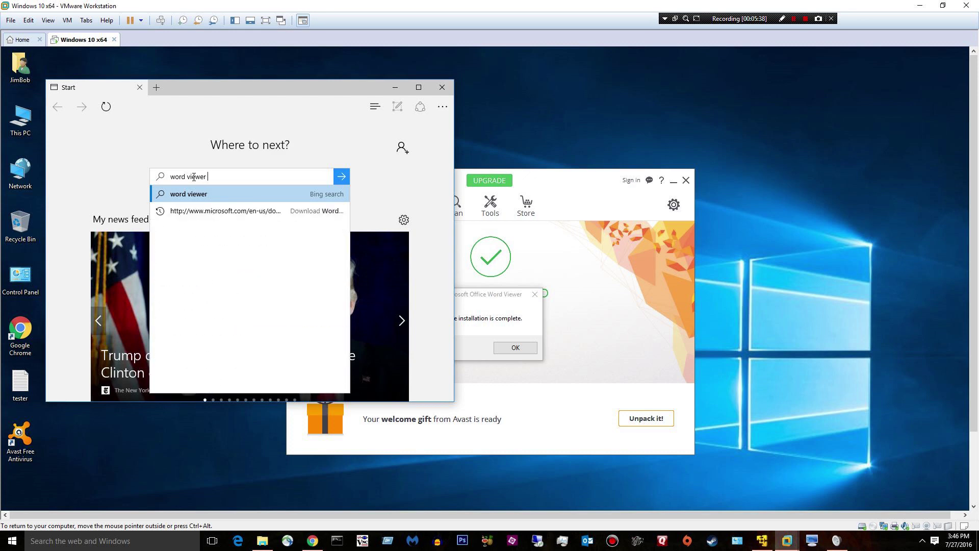
{"action": "type", "text": "2013"}
{"action": "key", "text": "Return"}
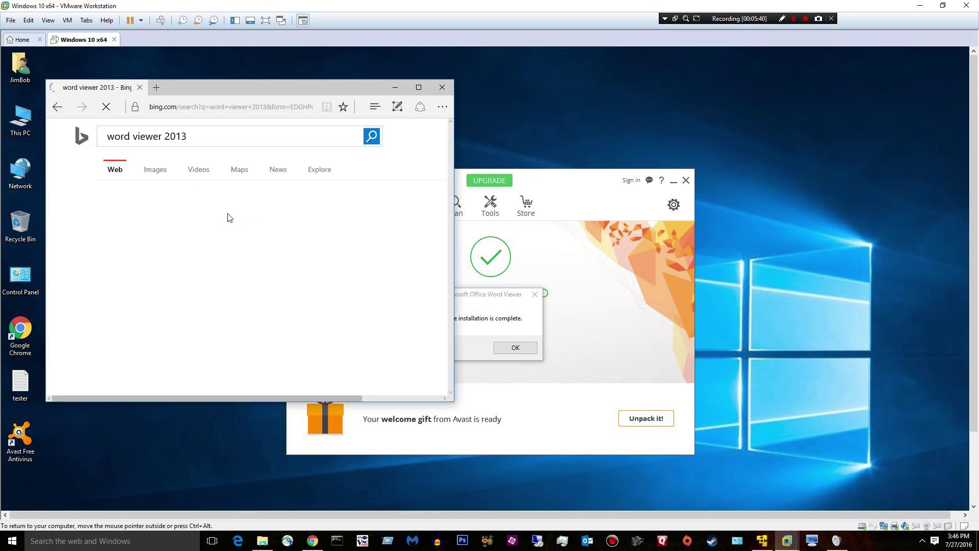
{"action": "scroll", "coordinate": [260, 286], "scroll_direction": "down", "scroll_amount": 3}
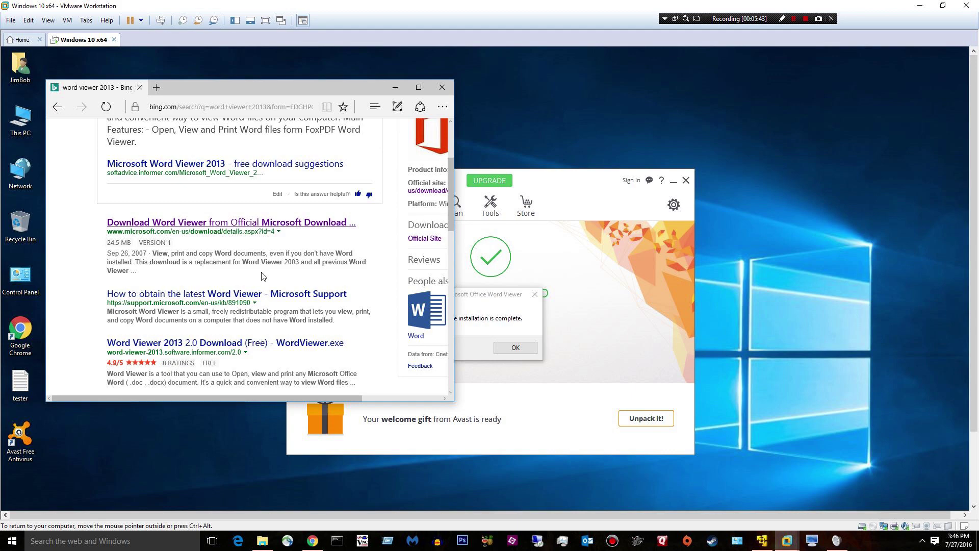
{"action": "scroll", "coordinate": [263, 276], "scroll_direction": "up", "scroll_amount": 2}
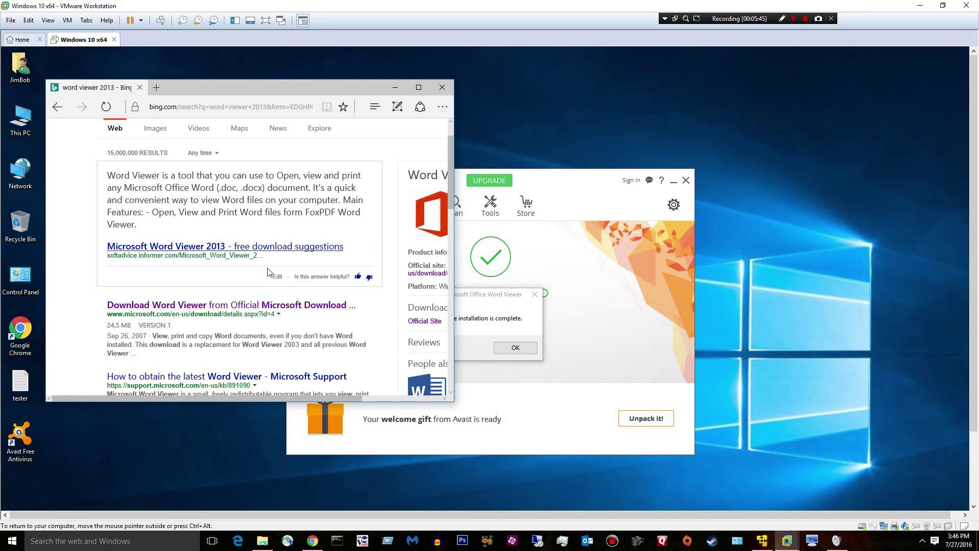
{"action": "scroll", "coordinate": [269, 272], "scroll_direction": "down", "scroll_amount": 5}
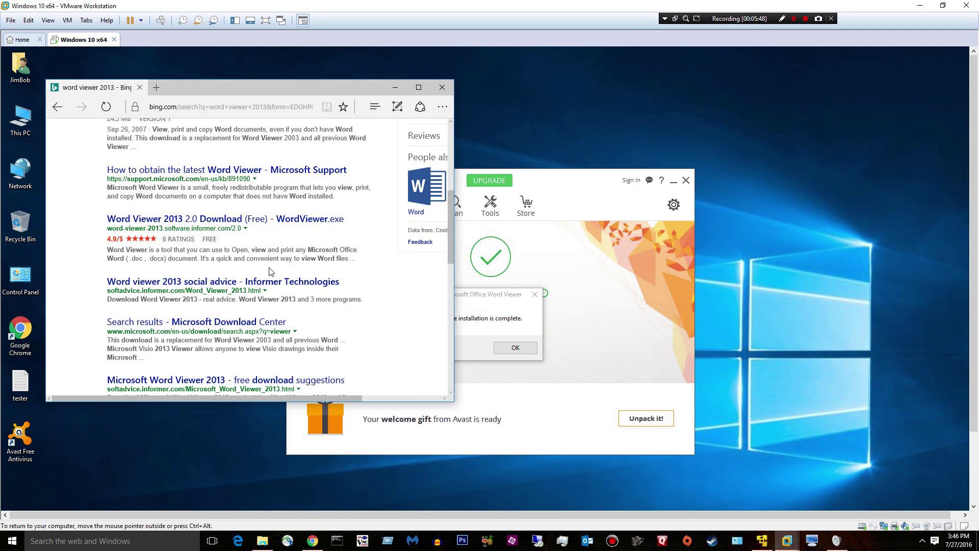
{"action": "scroll", "coordinate": [269, 272], "scroll_direction": "up", "scroll_amount": 6}
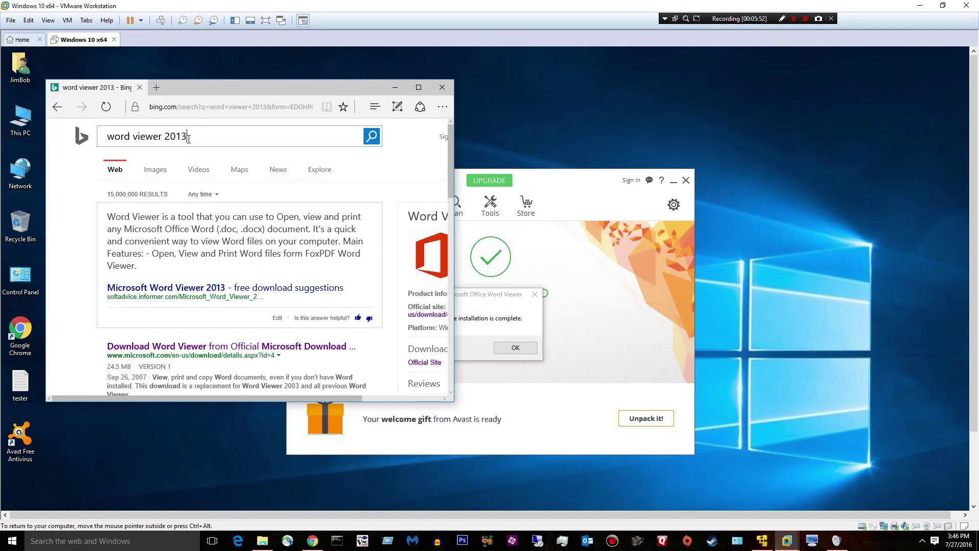
{"action": "left_click_drag", "start_coordinate": [188, 139], "coordinate": [176, 143]}
{"action": "type", "text": "16"}
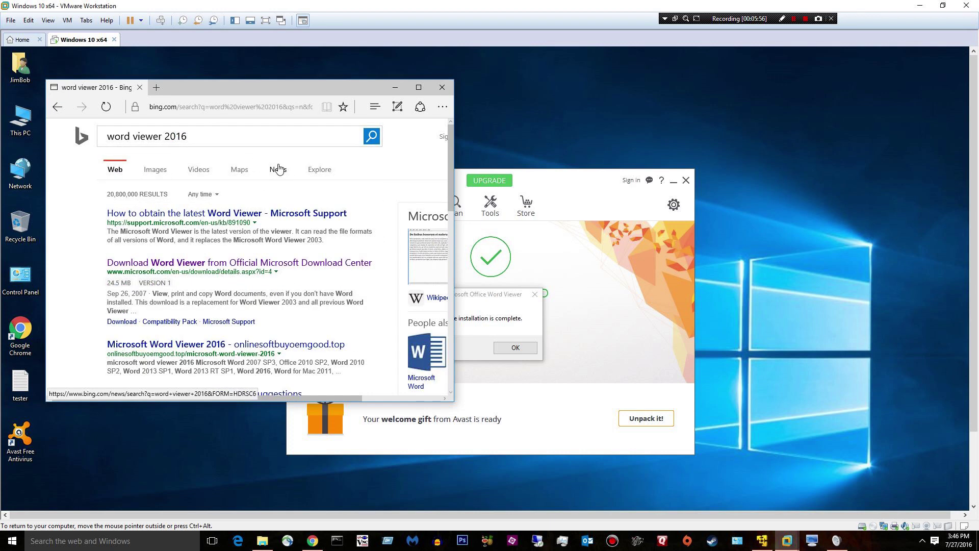
Step: Open Microsoft Support's latest Word Viewer article and widen the window to its download instructions
{"action": "left_click", "coordinate": [203, 217]}
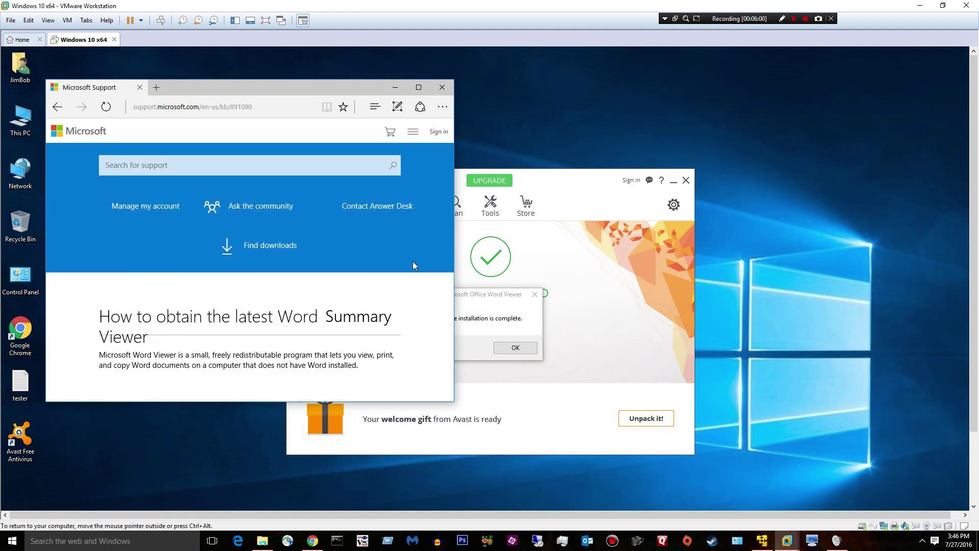
{"action": "left_click_drag", "start_coordinate": [454, 143], "coordinate": [557, 223]}
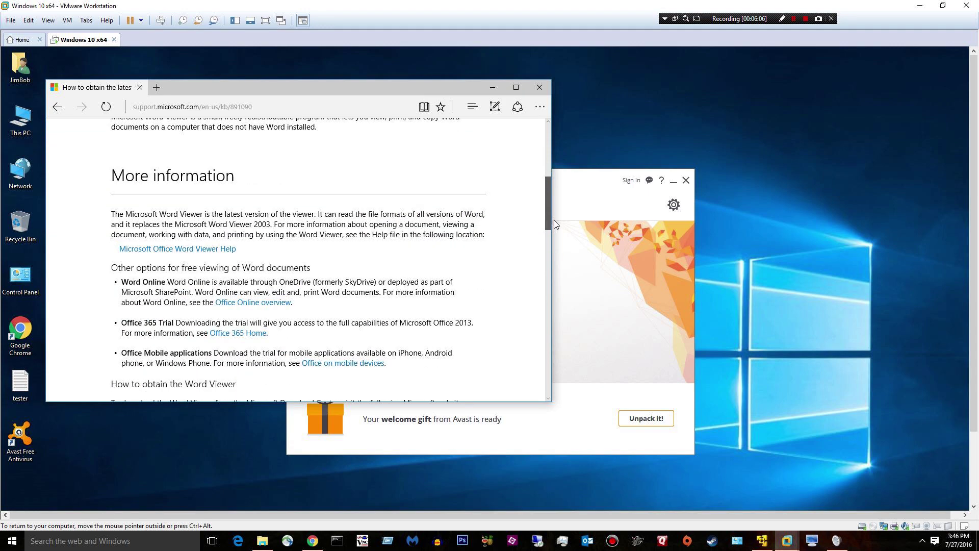
{"action": "left_click_drag", "start_coordinate": [554, 221], "coordinate": [553, 254]}
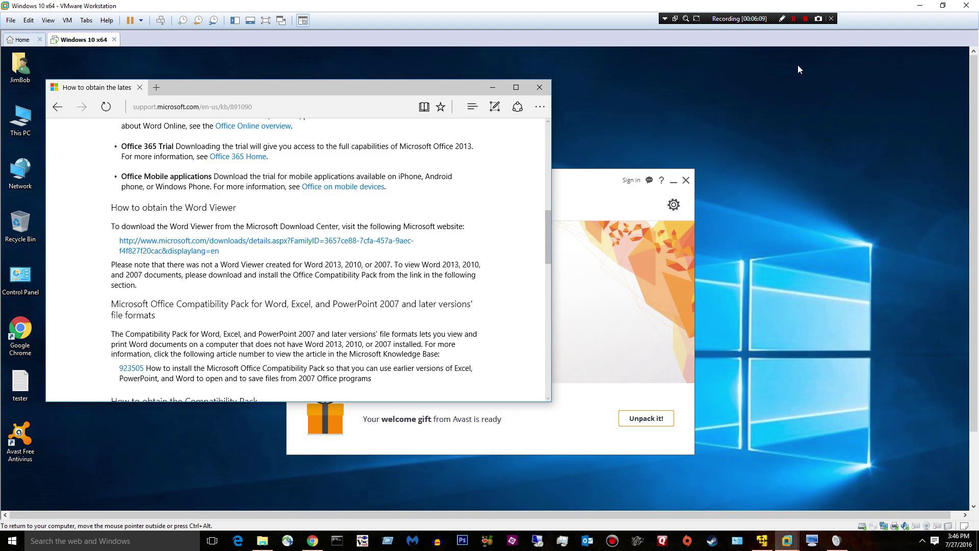
Step: Launch Google Chrome and go to virustotal.com
{"action": "left_click", "coordinate": [795, 19]}
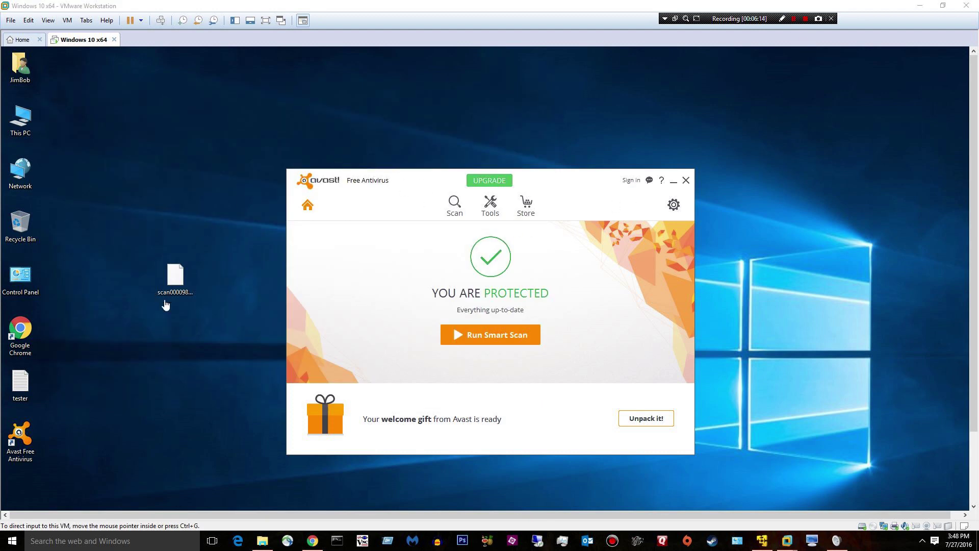
{"action": "left_click", "coordinate": [29, 335]}
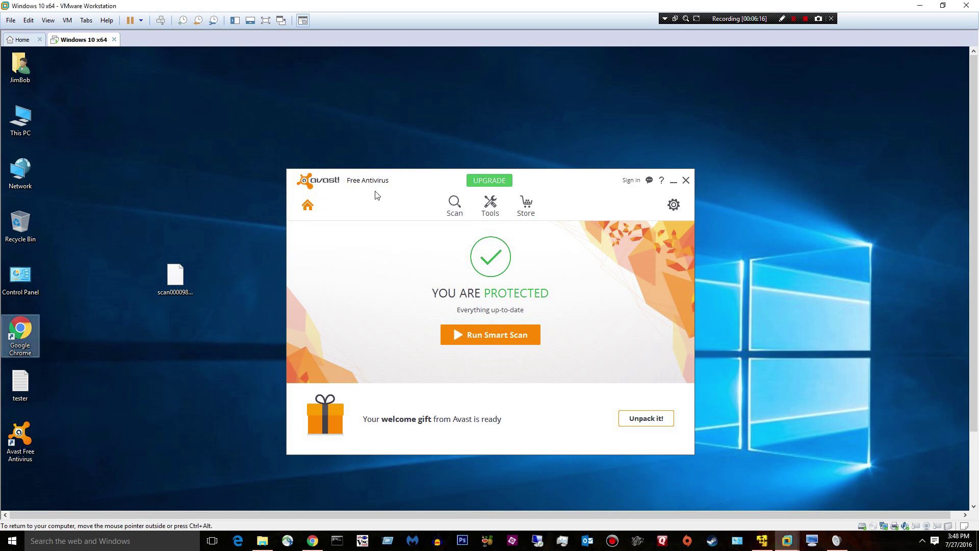
{"action": "double_click", "coordinate": [23, 322]}
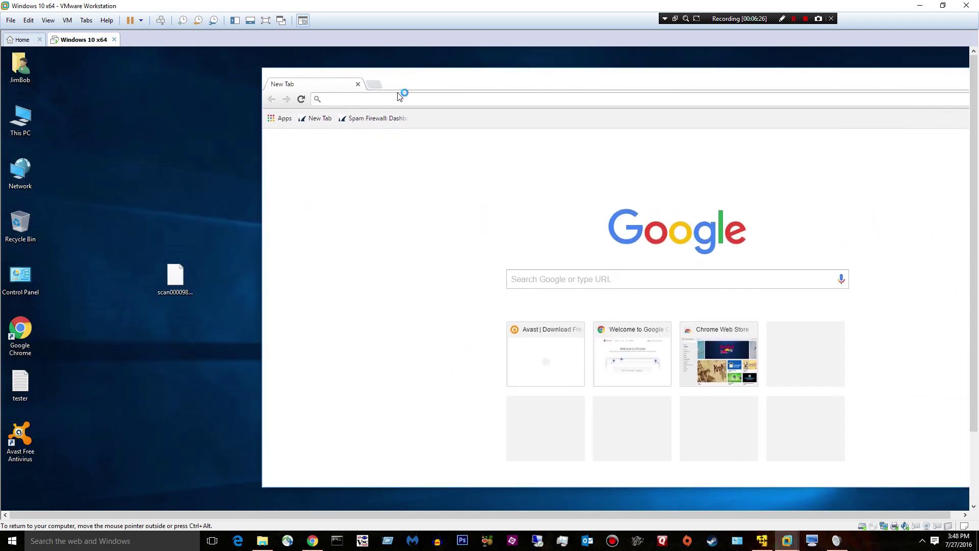
{"action": "type", "text": "viru"}
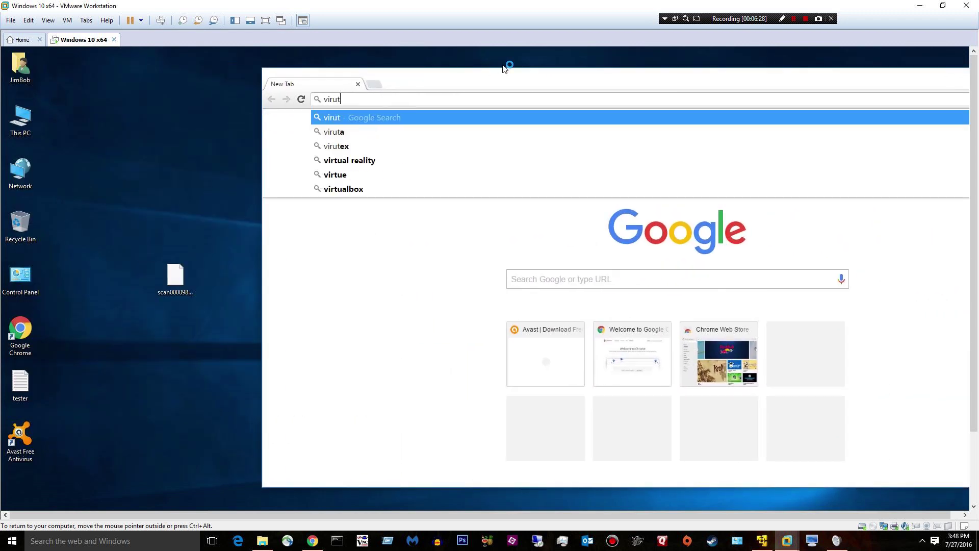
{"action": "type", "text": "stotal.co"}
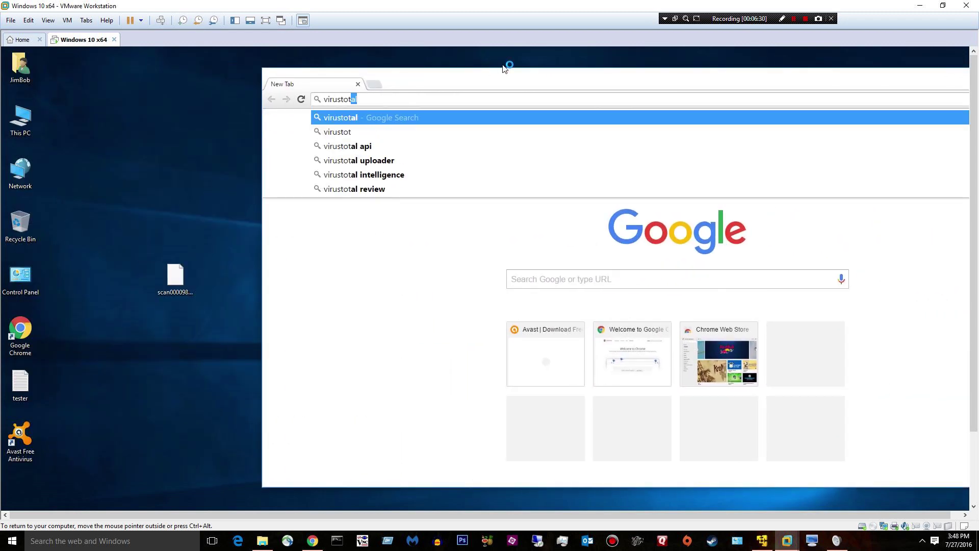
{"action": "key", "text": "Return"}
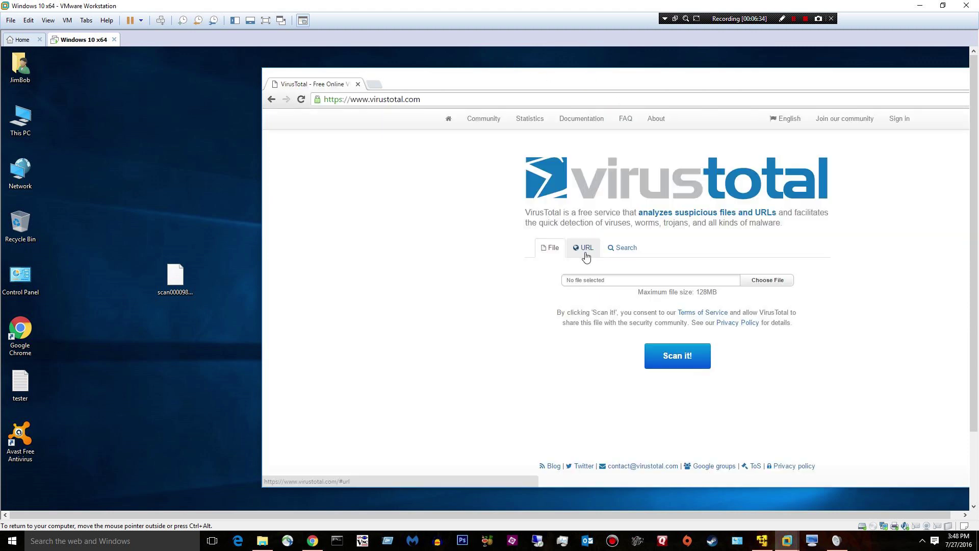
Step: Upload scan00009891.docm from the Desktop to VirusTotal for scanning
{"action": "left_click", "coordinate": [553, 281]}
{"action": "left_click", "coordinate": [300, 139]}
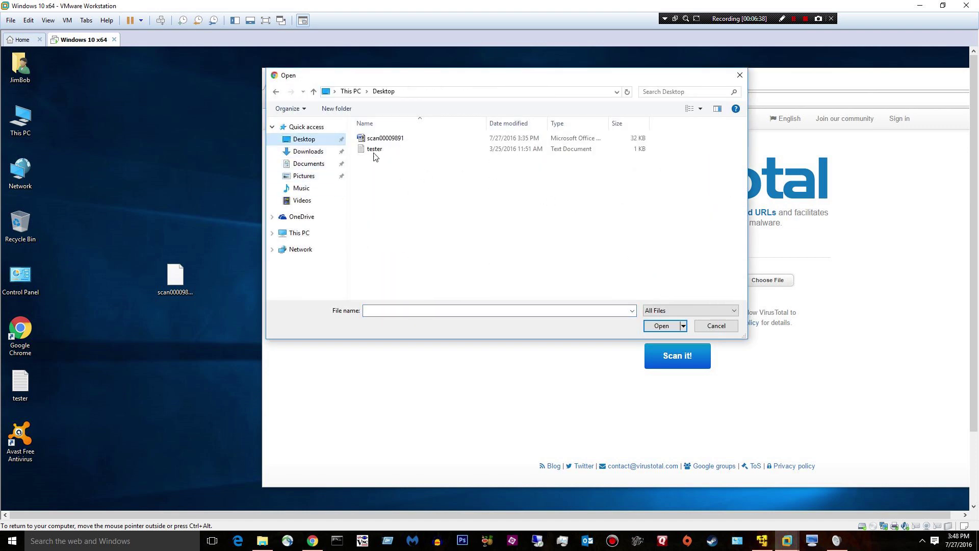
{"action": "left_click", "coordinate": [375, 151]}
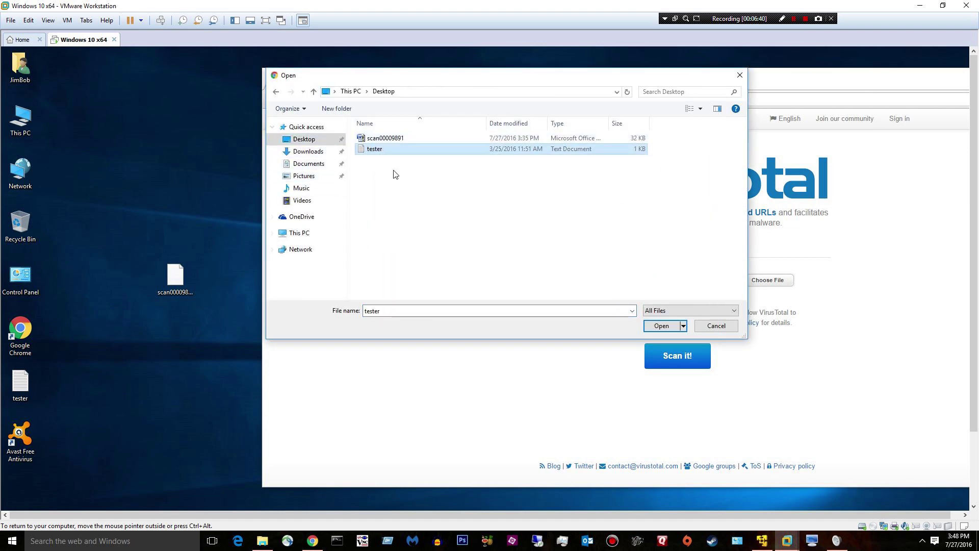
{"action": "left_click", "coordinate": [374, 138]}
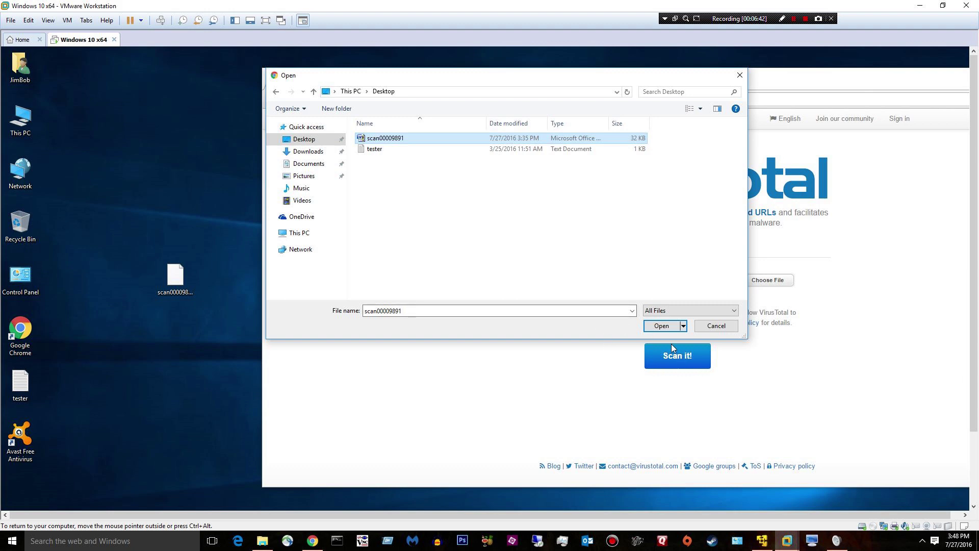
{"action": "left_click", "coordinate": [662, 326]}
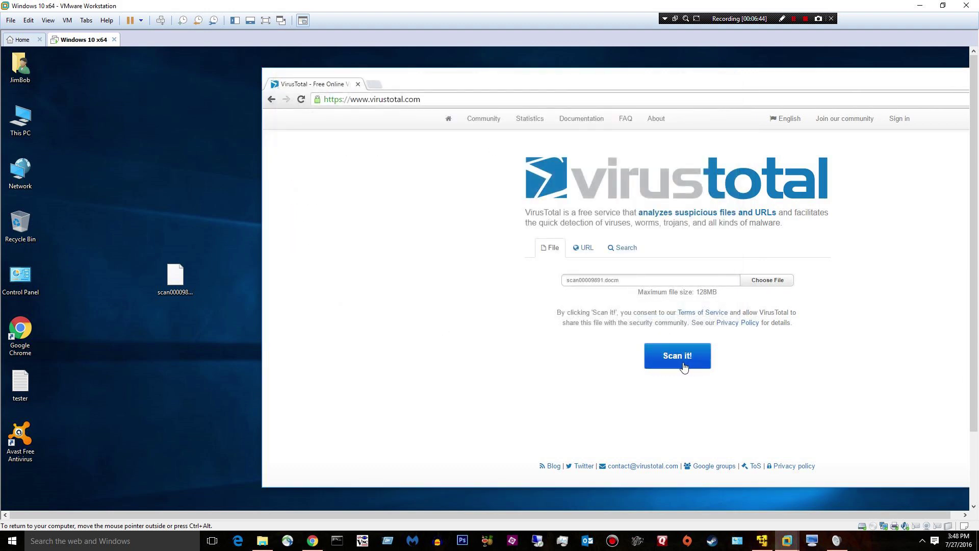
{"action": "left_click", "coordinate": [683, 363]}
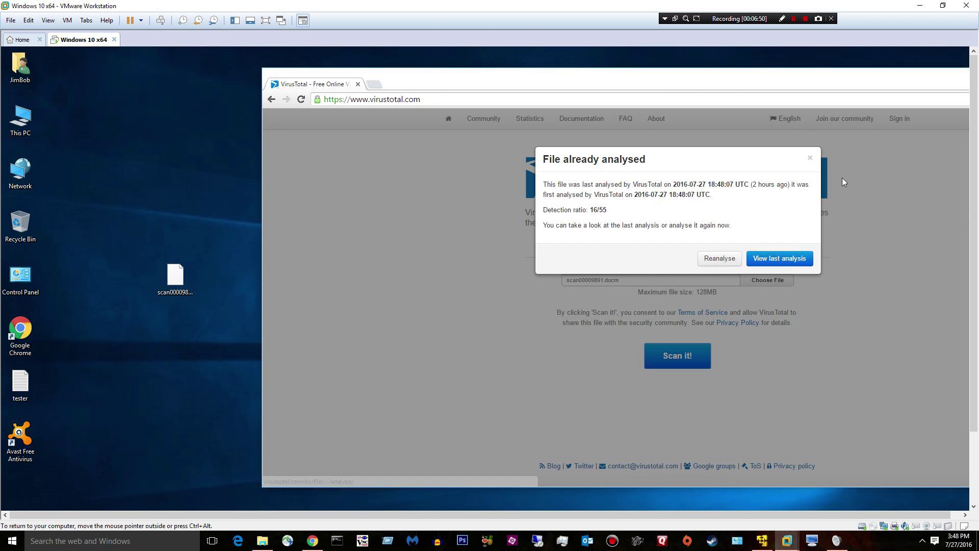
Step: Dismiss the already-analysed notice showing 16/55 detections and close Chrome
{"action": "left_click", "coordinate": [810, 158]}
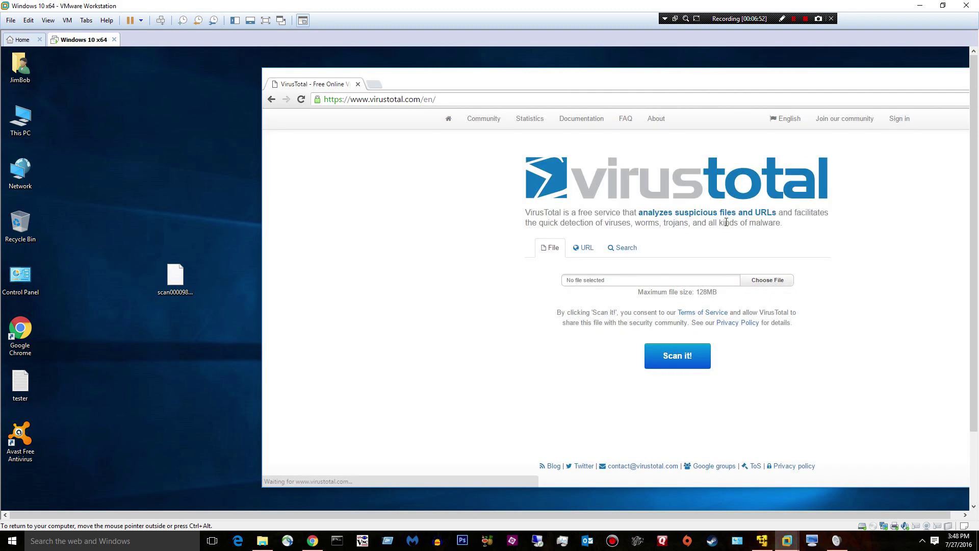
{"action": "left_click_drag", "start_coordinate": [850, 87], "coordinate": [640, 83]}
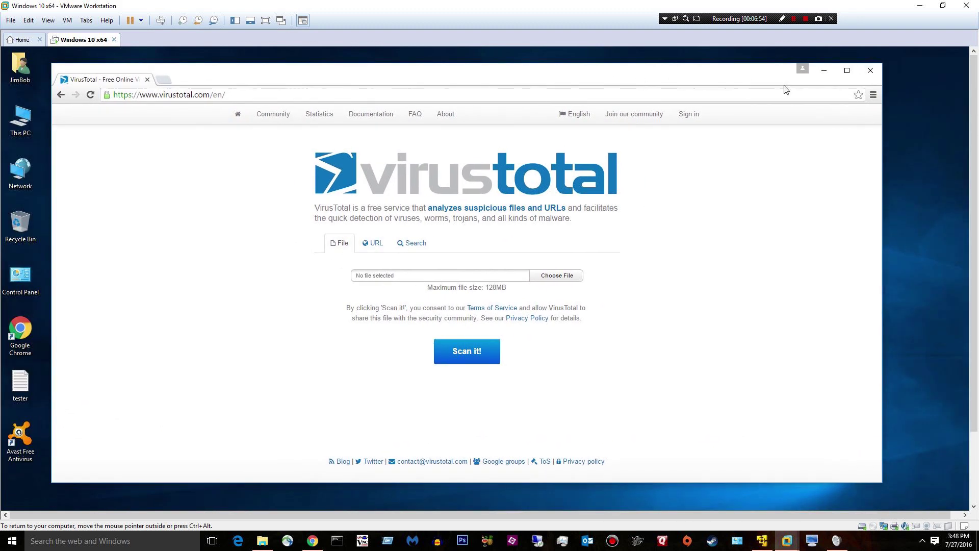
{"action": "left_click", "coordinate": [863, 73]}
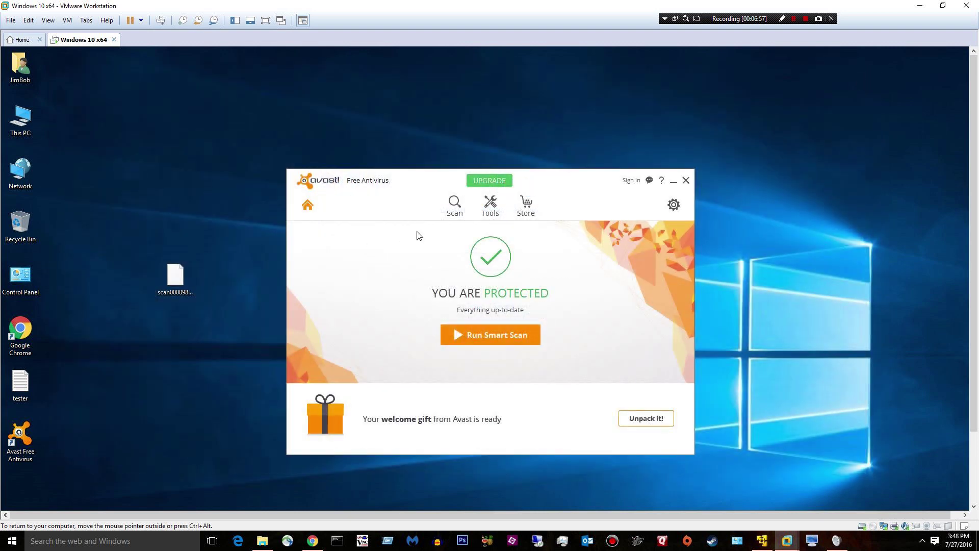
Step: Open scan00009891.docm and download the Office Compatibility Pack, declining the MSN and Bing extra
{"action": "double_click", "coordinate": [176, 276]}
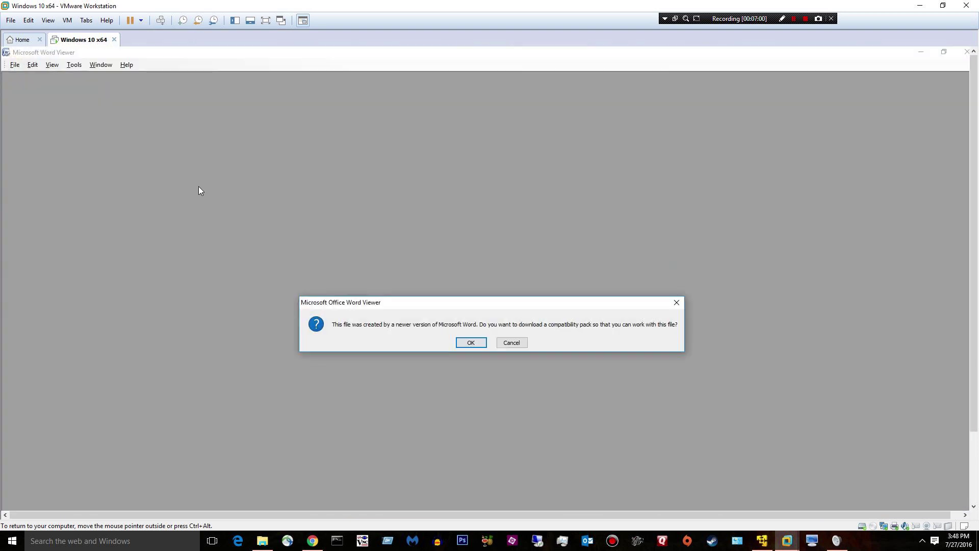
{"action": "left_click", "coordinate": [482, 343]}
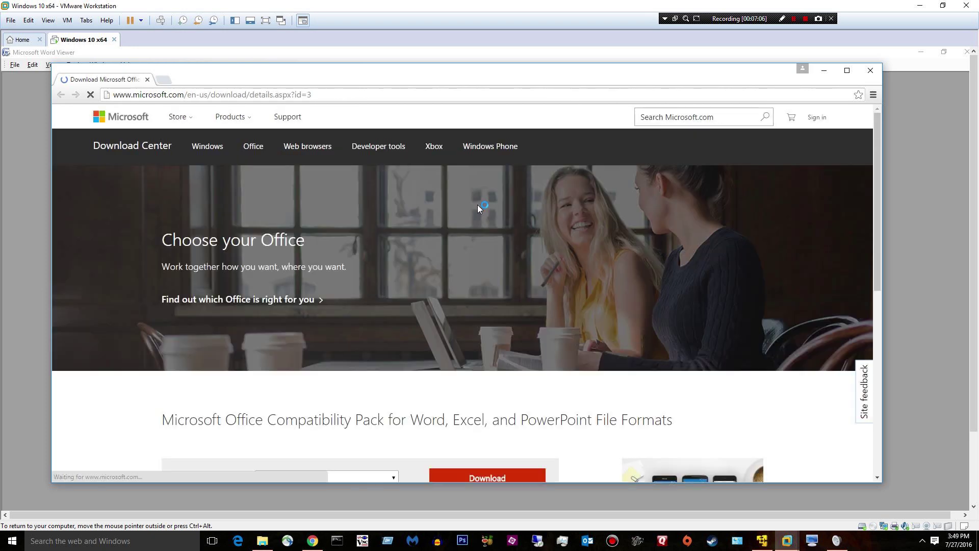
{"action": "scroll", "coordinate": [478, 209], "scroll_direction": "down", "scroll_amount": 1}
{"action": "scroll", "coordinate": [478, 209], "scroll_direction": "down", "scroll_amount": 1}
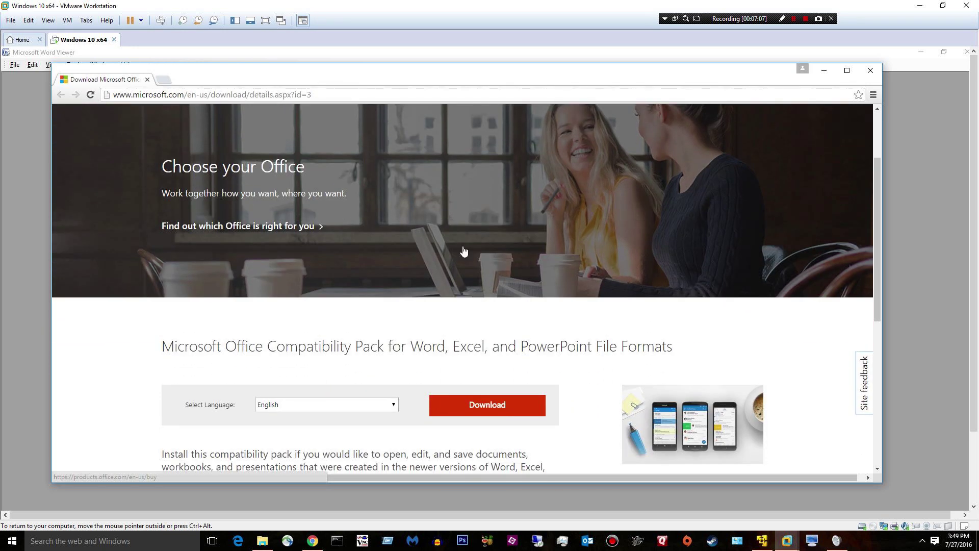
{"action": "left_click", "coordinate": [475, 415]}
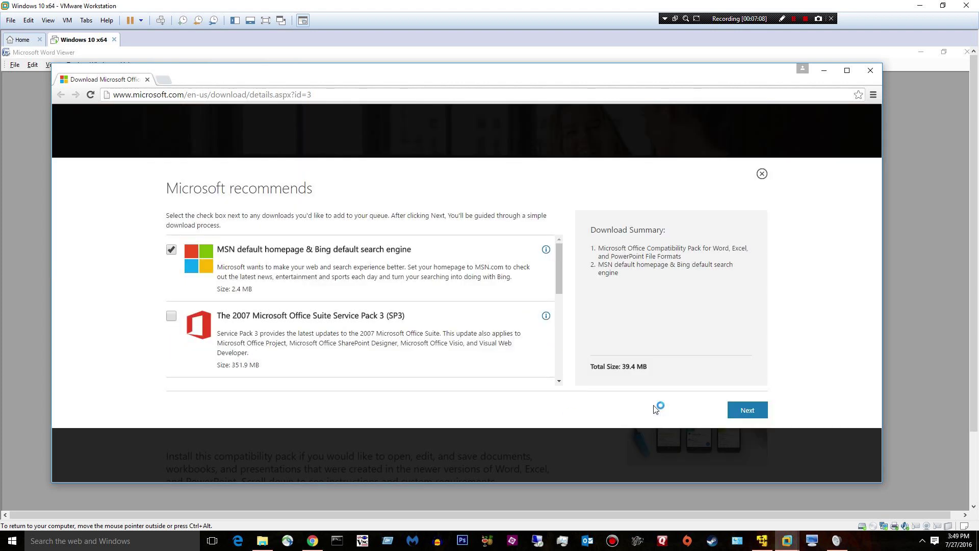
{"action": "left_click", "coordinate": [171, 250]}
{"action": "left_click", "coordinate": [713, 416]}
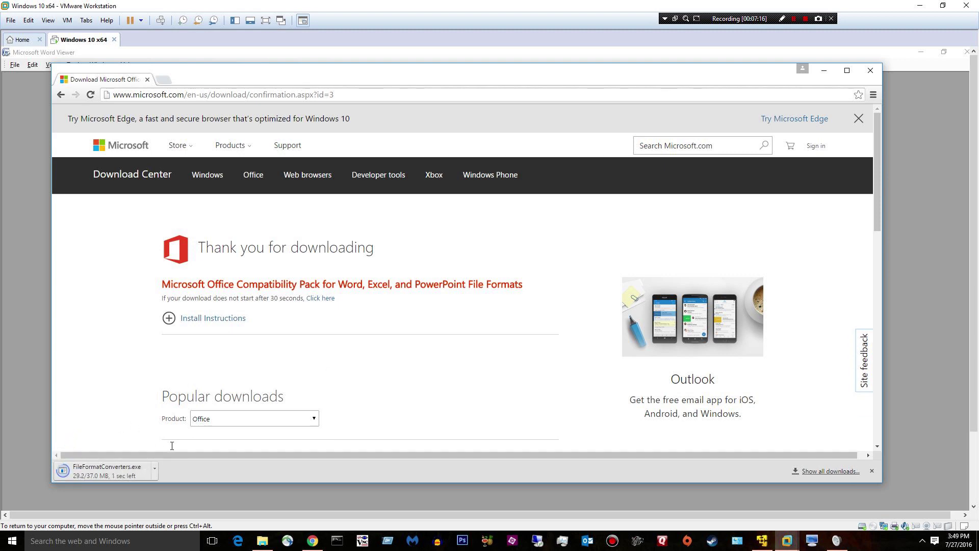
Step: Install FileFormatConverters.exe with the licence accepted, then close Chrome and the empty Word Viewer
{"action": "left_click", "coordinate": [94, 477]}
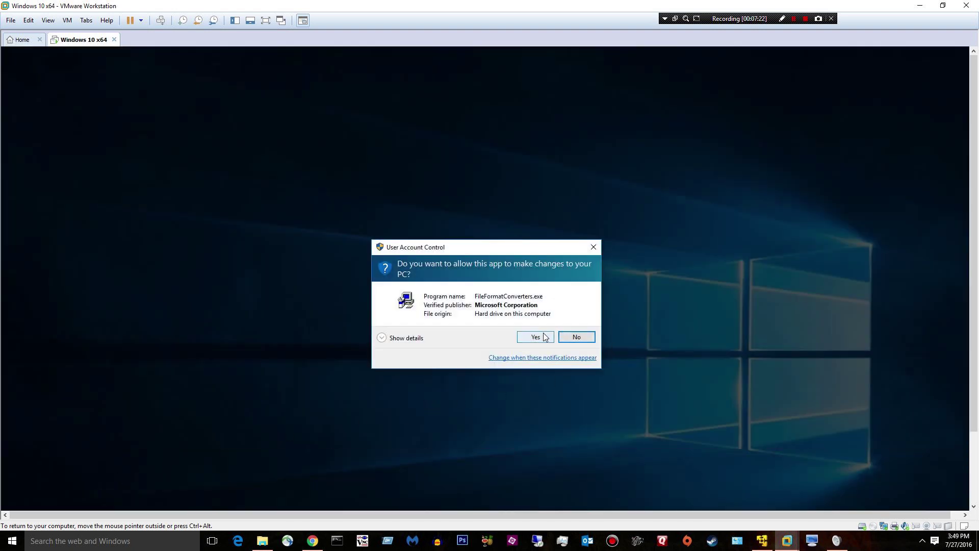
{"action": "left_click", "coordinate": [536, 337]}
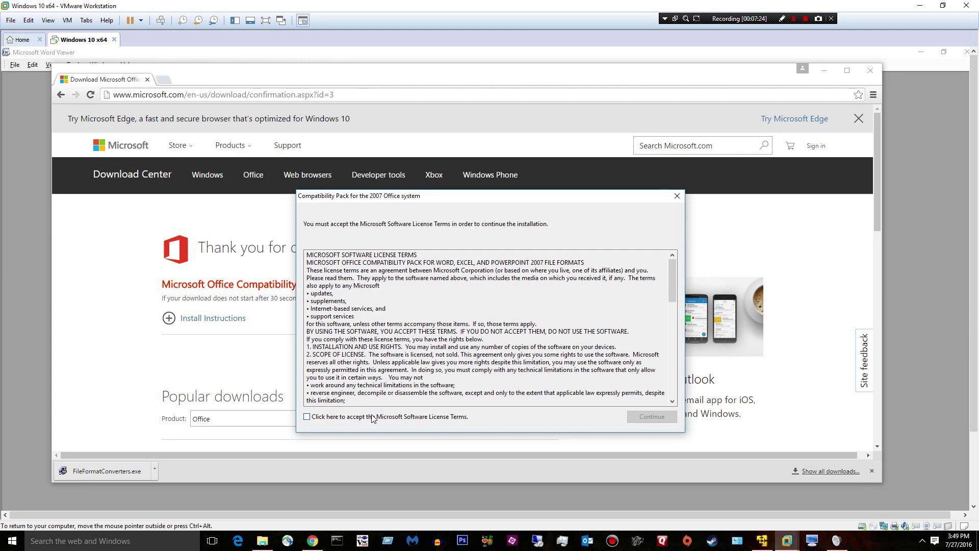
{"action": "left_click", "coordinate": [662, 417]}
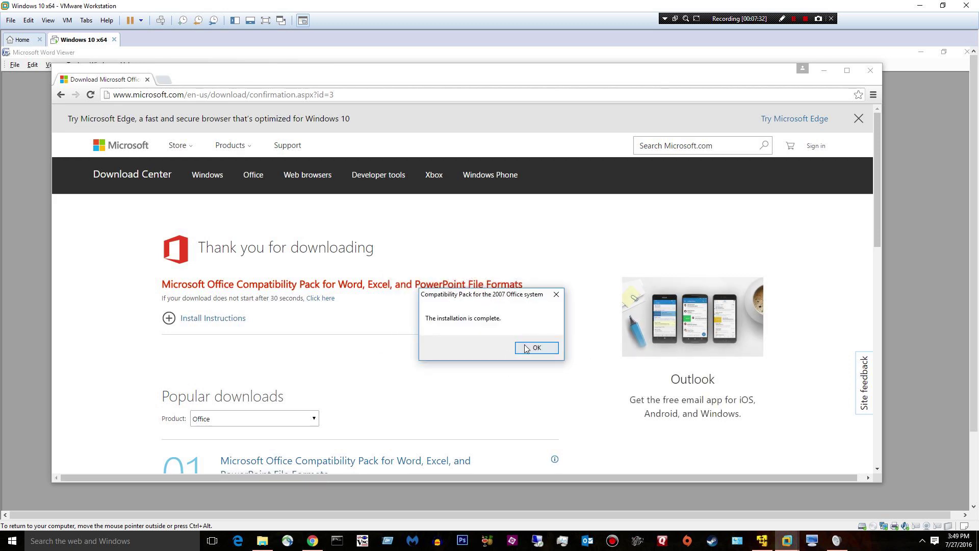
{"action": "left_click", "coordinate": [527, 349]}
{"action": "left_click", "coordinate": [871, 71]}
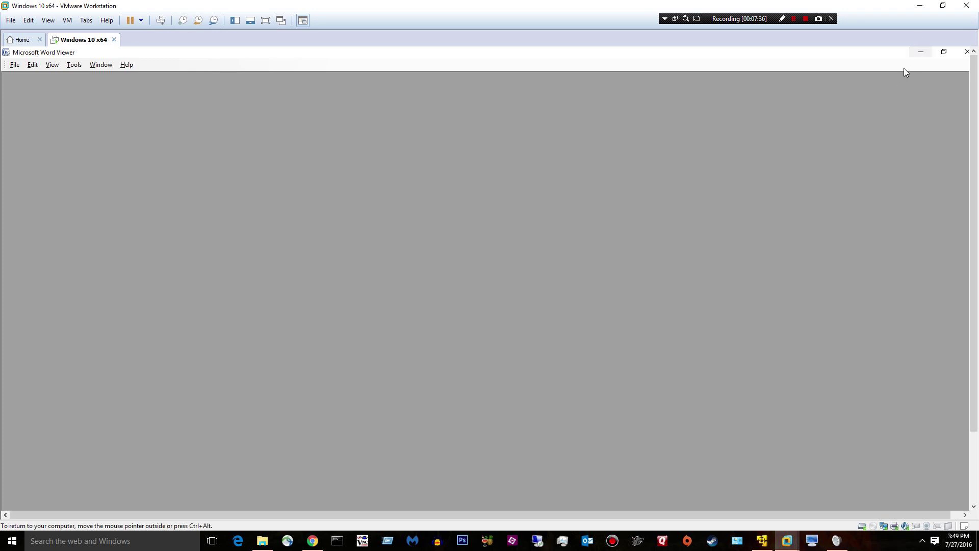
{"action": "left_click", "coordinate": [966, 52]}
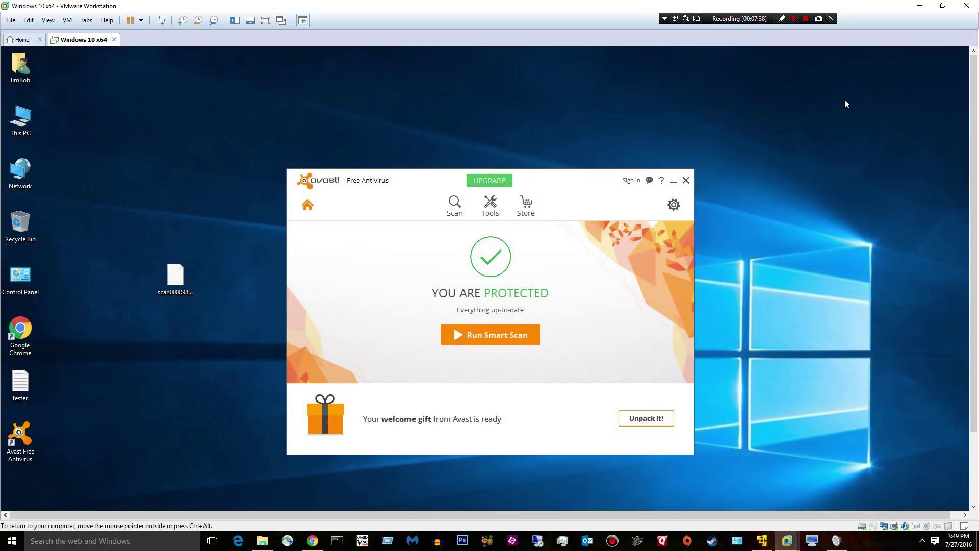
Step: Reopen scan00009891.docm in Word Viewer, then scan it with Avast, finding no threat
{"action": "double_click", "coordinate": [175, 278]}
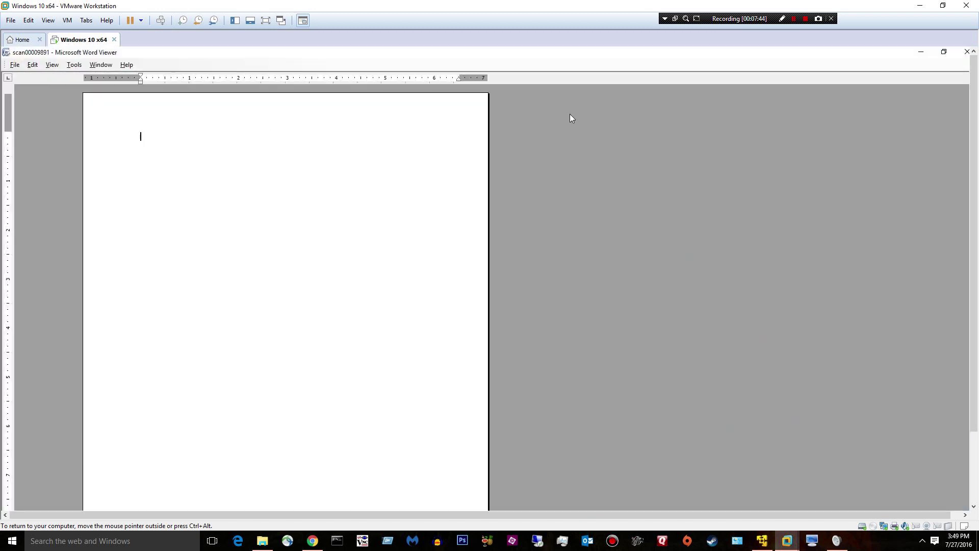
{"action": "left_click", "coordinate": [968, 51]}
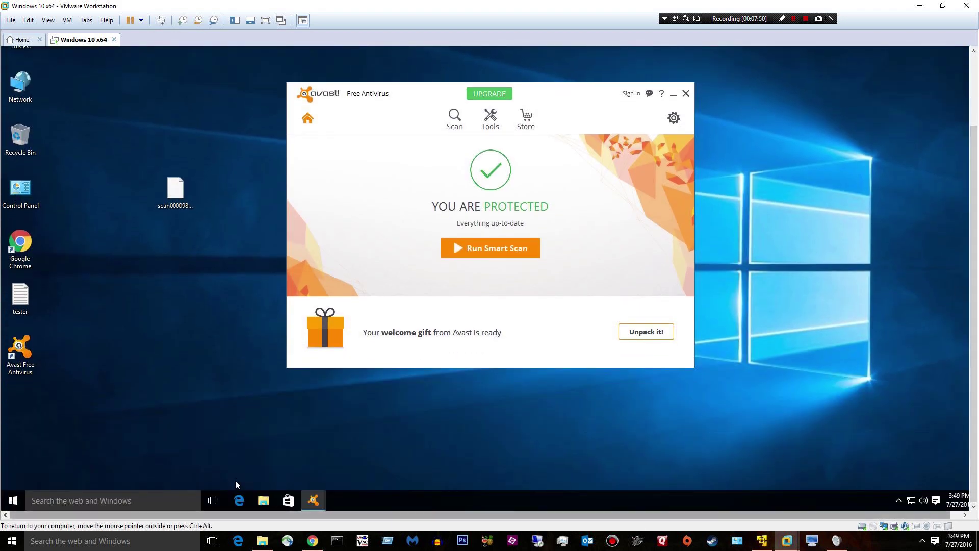
{"action": "right_click", "coordinate": [163, 182]}
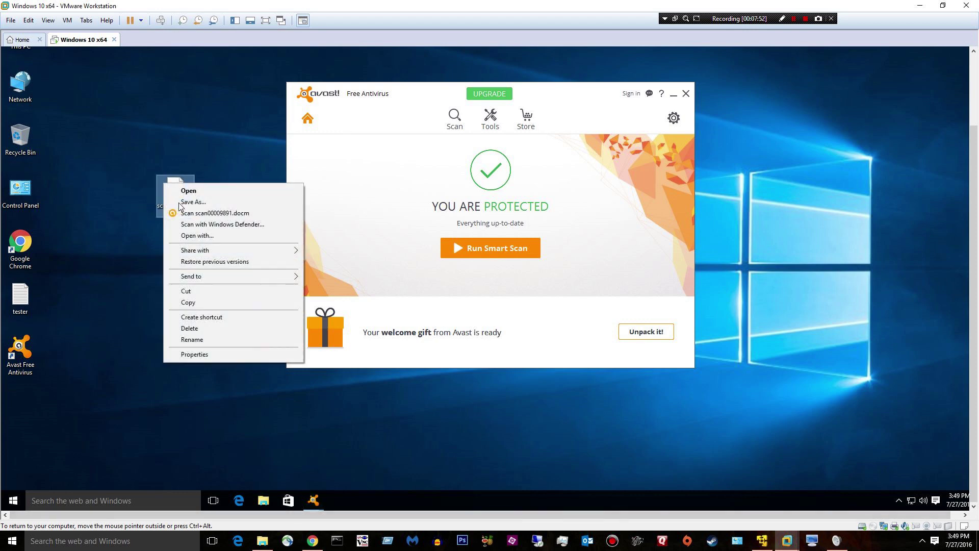
{"action": "left_click", "coordinate": [204, 214]}
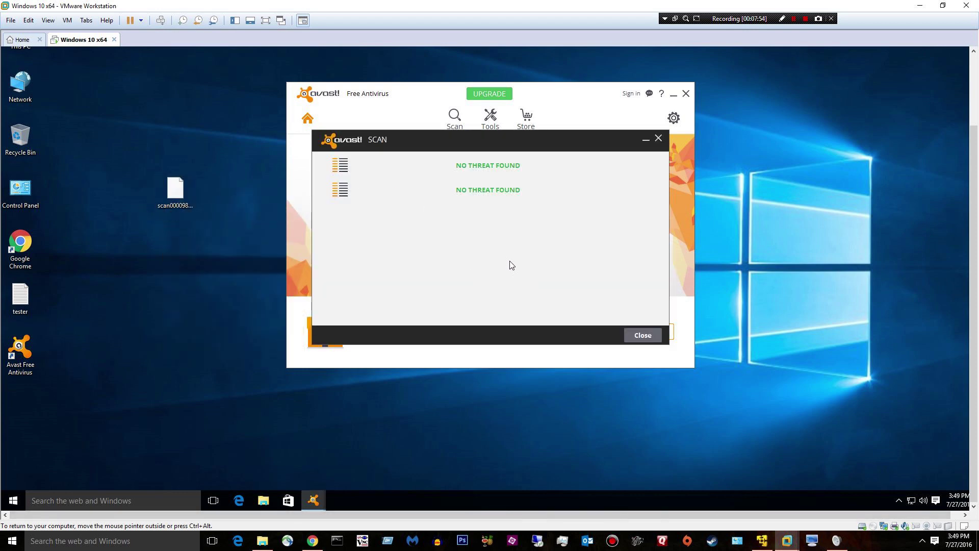
{"action": "left_click", "coordinate": [642, 335]}
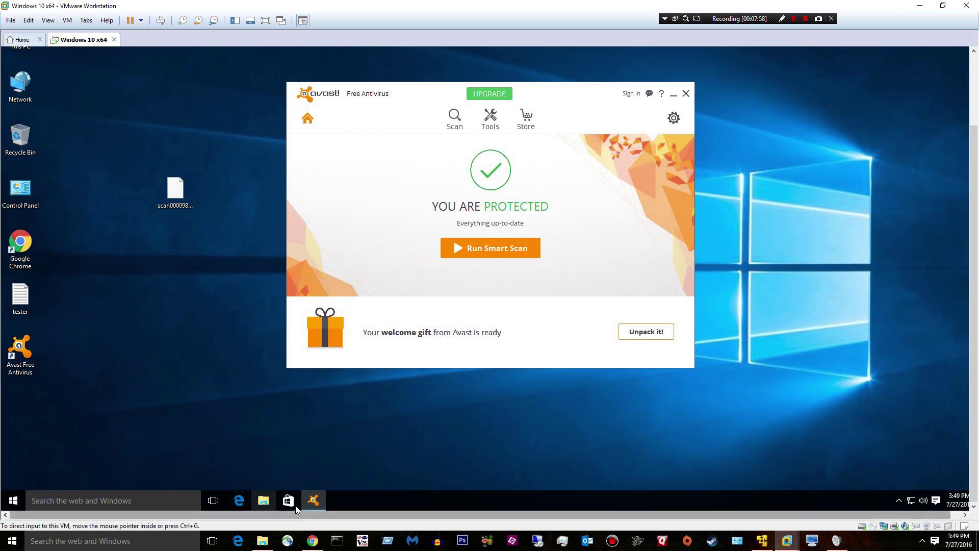
Step: Minimize and restore Avast, then switch to the other Windows 10 virtual machine
{"action": "left_click", "coordinate": [313, 500]}
{"action": "left_click", "coordinate": [313, 501]}
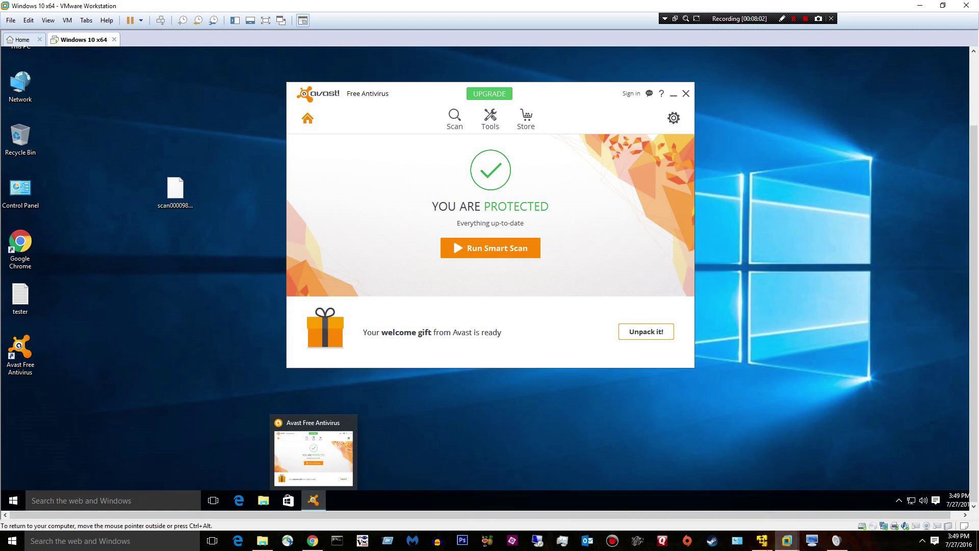
{"action": "mouse_move", "coordinate": [787, 541]}
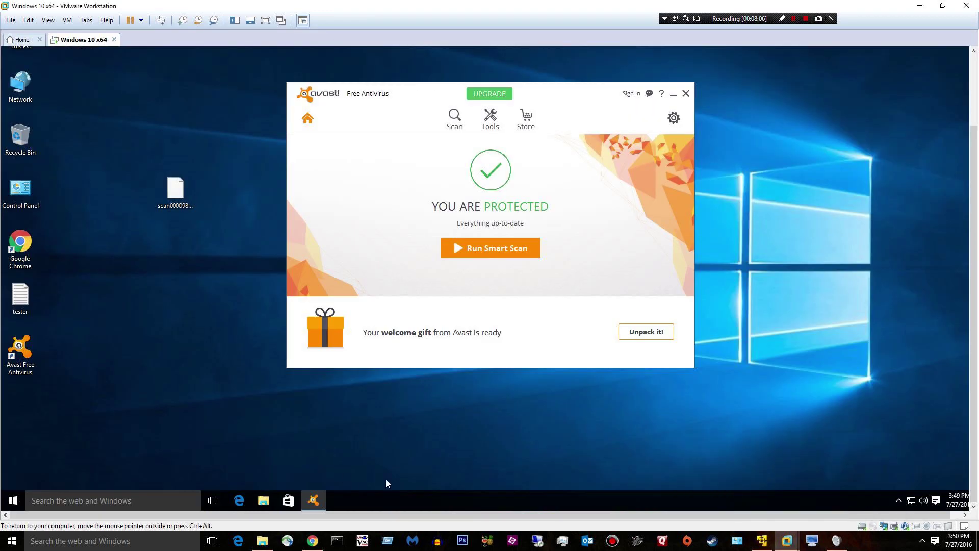
{"action": "left_click", "coordinate": [763, 541]}
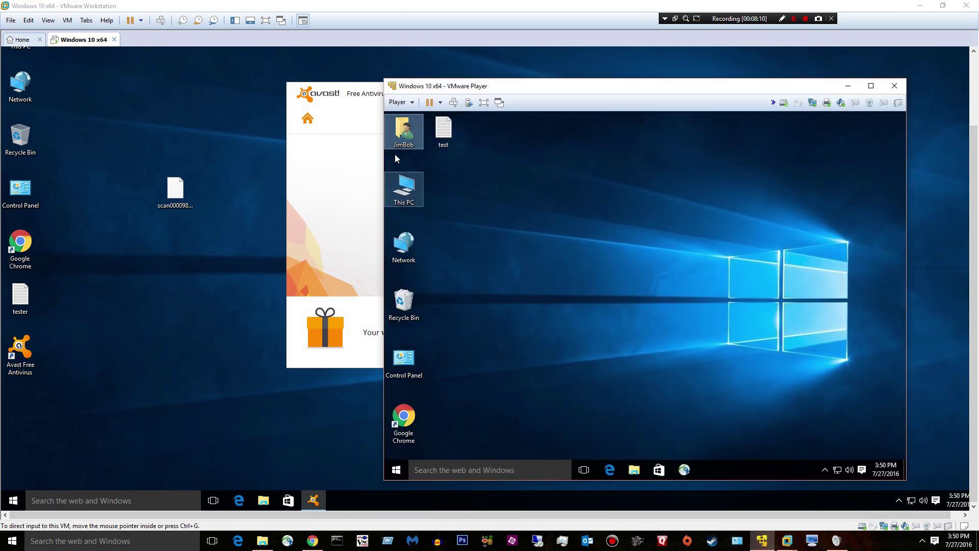
Step: Copy SCAN000063.docm from JimBob's Downloads folder onto the host desktop
{"action": "double_click", "coordinate": [403, 131]}
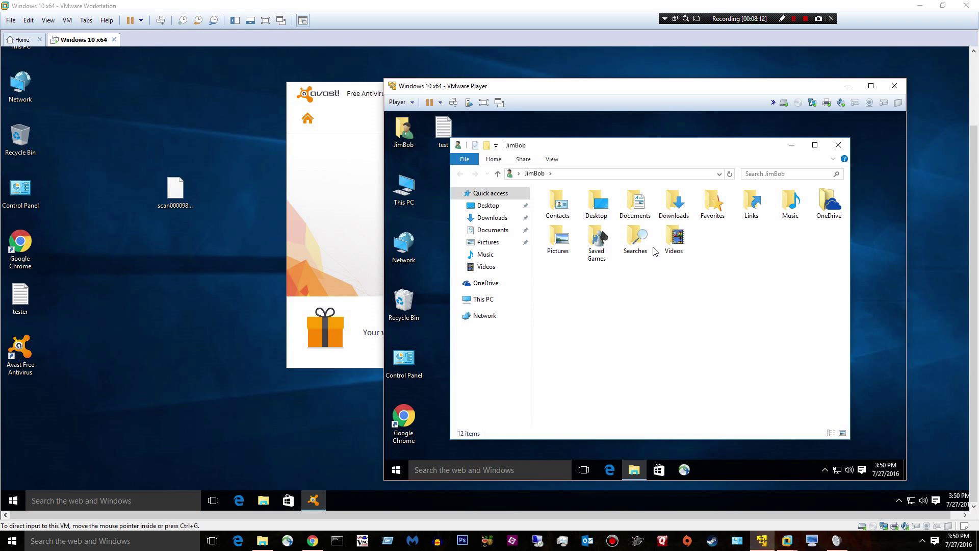
{"action": "double_click", "coordinate": [674, 203]}
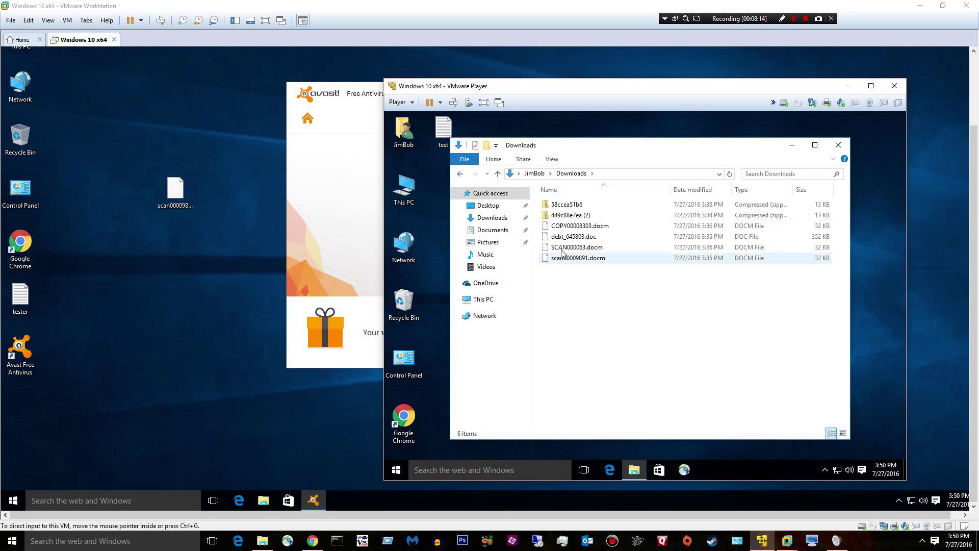
{"action": "left_click_drag", "start_coordinate": [566, 249], "coordinate": [177, 298]}
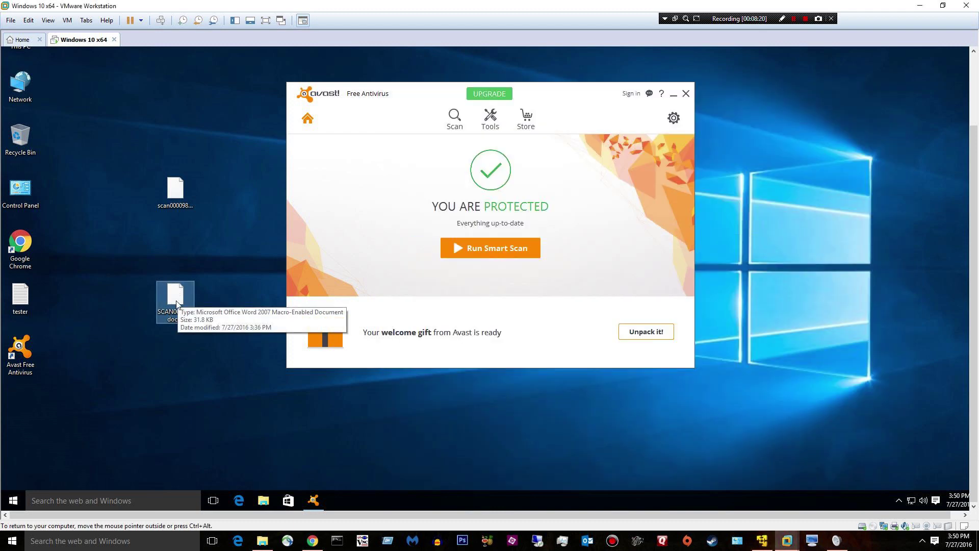
Step: Scan SCAN000063.docm with Avast, which finds no threat
{"action": "right_click", "coordinate": [177, 304]}
{"action": "left_click", "coordinate": [202, 332]}
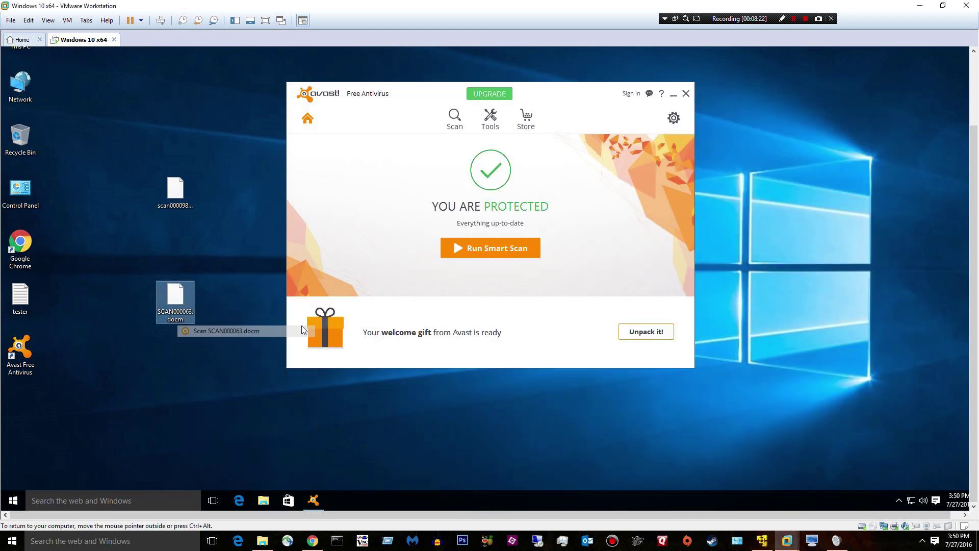
{"action": "left_click", "coordinate": [238, 500]}
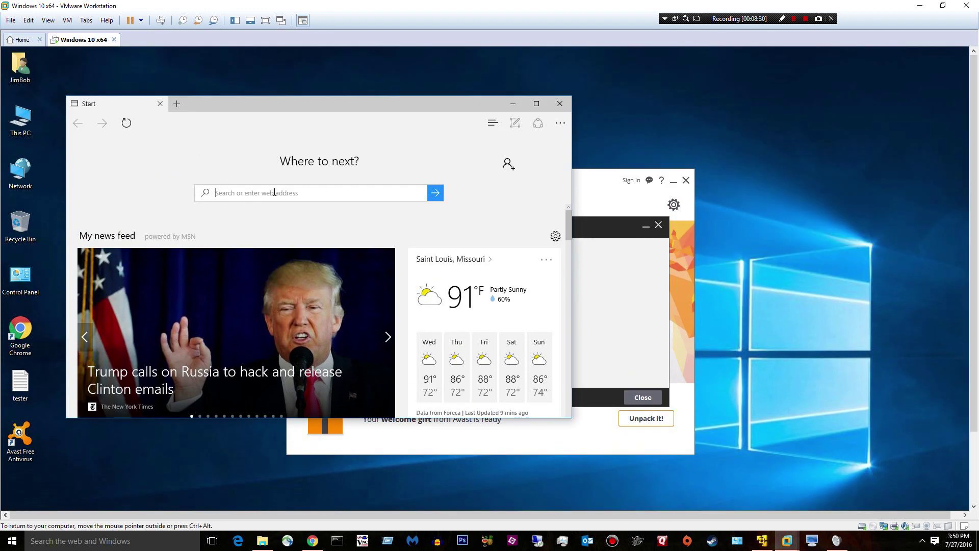
Step: In Edge, go to virustotal.com
{"action": "type", "text": "vire"}
{"action": "key", "text": "BackSpace"}
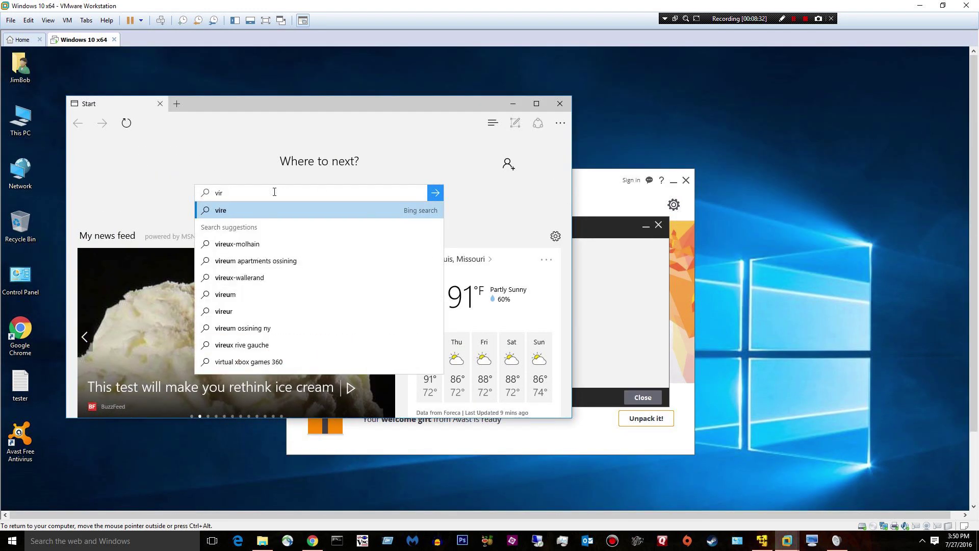
{"action": "type", "text": "us"}
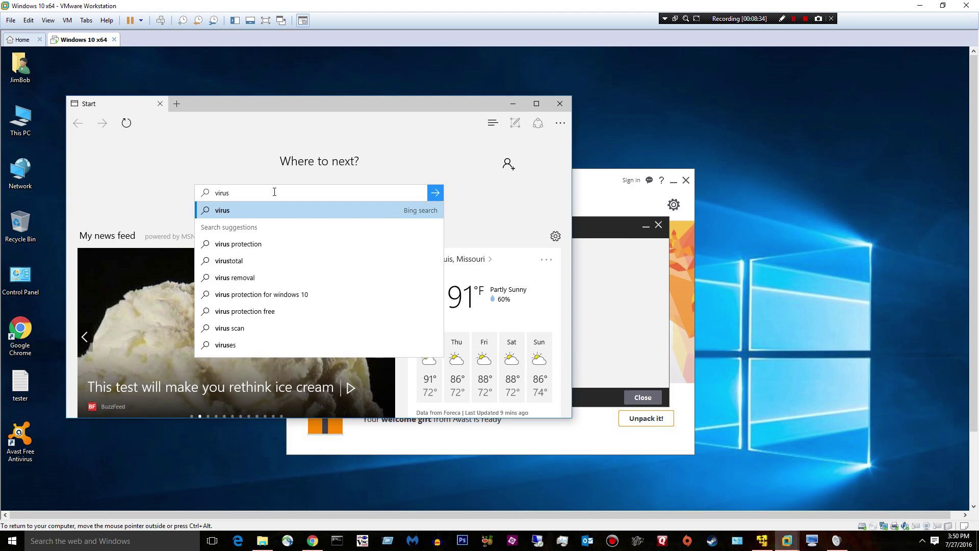
{"action": "type", "text": "total.xcom"}
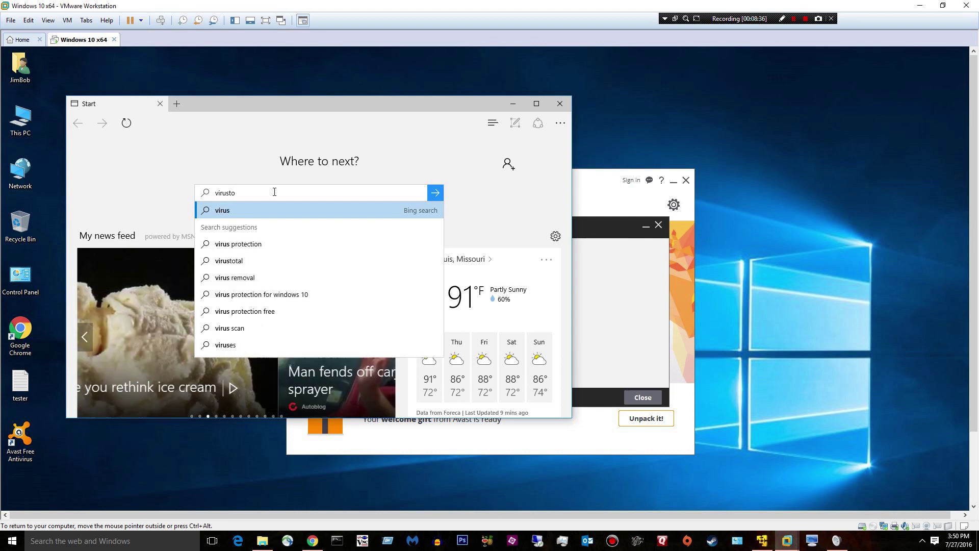
{"action": "key", "text": "BackSpace"}
{"action": "key", "text": "BackSpace"}
{"action": "key", "text": "BackSpace"}
{"action": "key", "text": "BackSpace"}
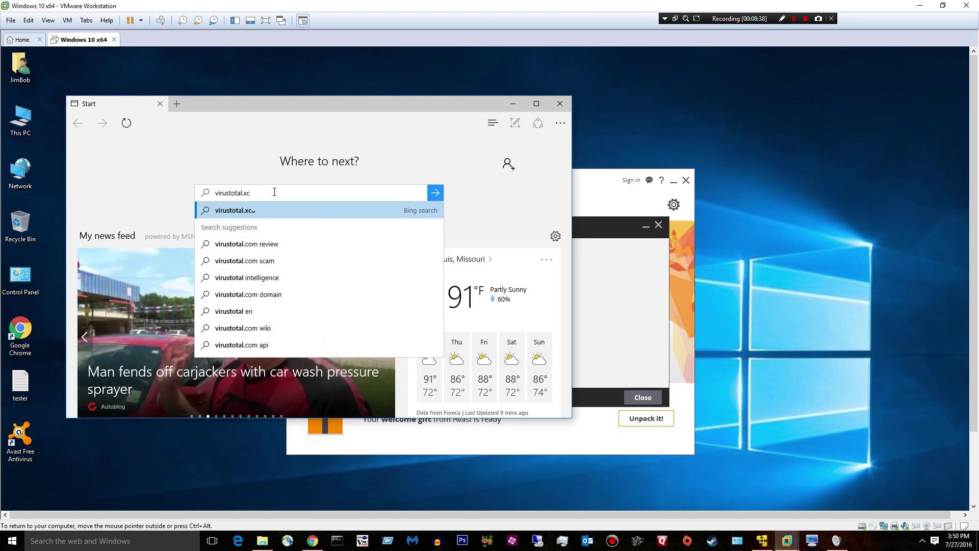
{"action": "type", "text": "com"}
{"action": "key", "text": "Return"}
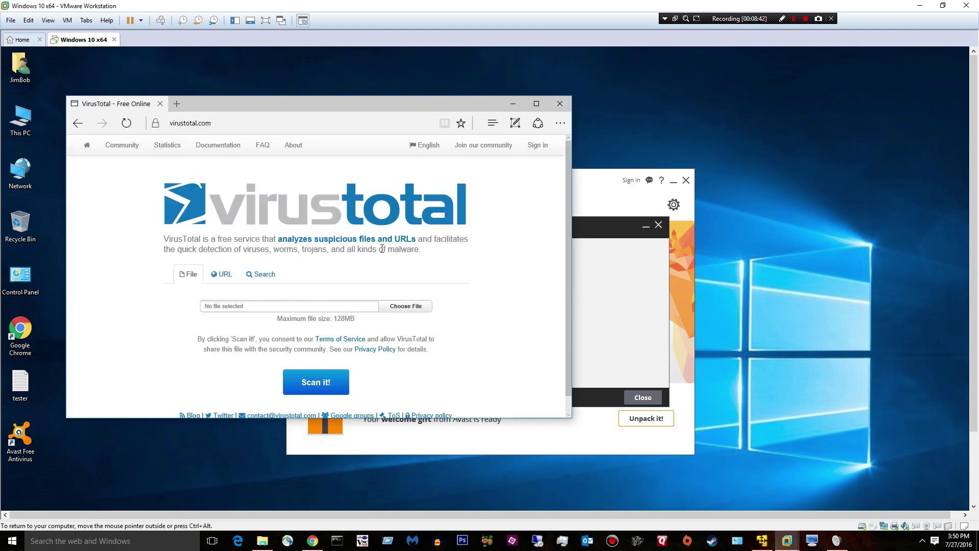
Step: Upload SCAN000063.docm from the Desktop to VirusTotal for scanning
{"action": "left_click", "coordinate": [405, 306]}
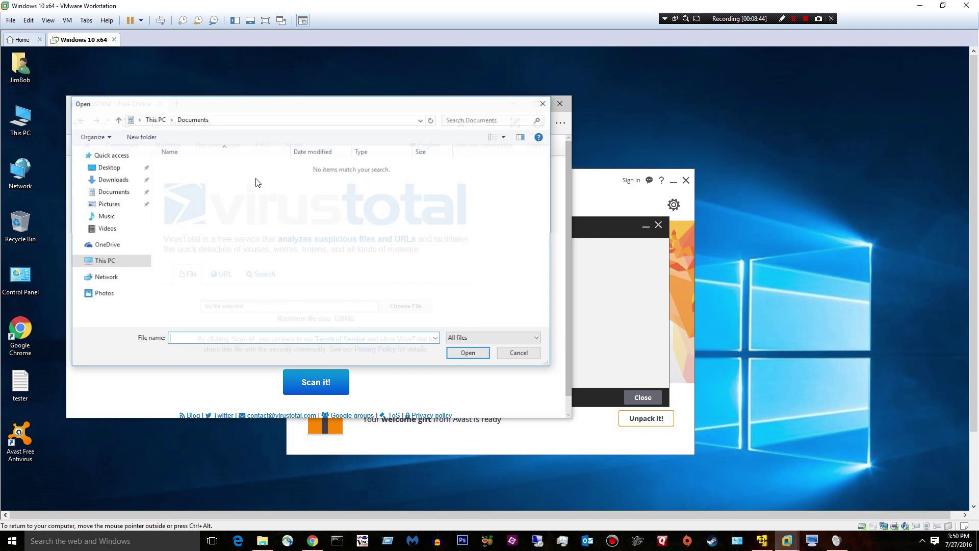
{"action": "left_click", "coordinate": [108, 166]}
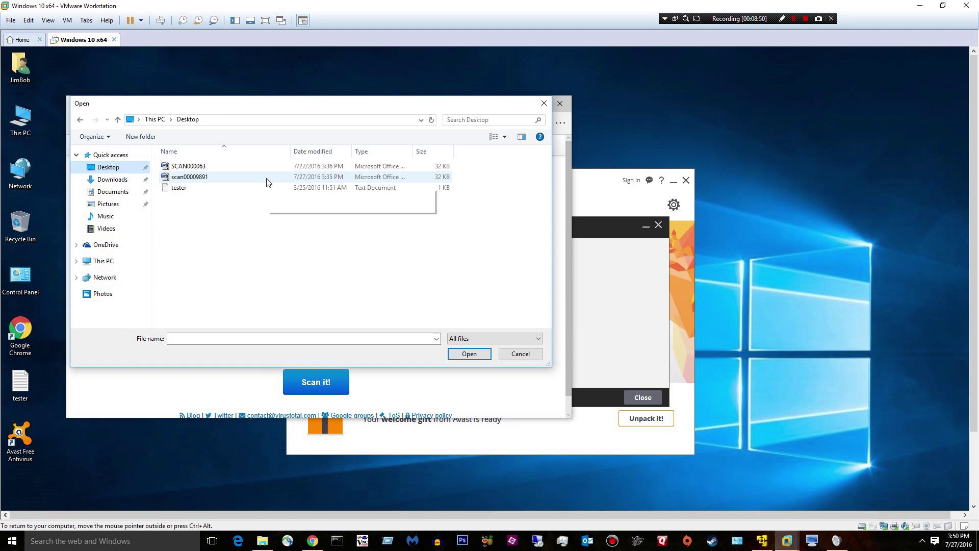
{"action": "left_click", "coordinate": [259, 173]}
{"action": "left_click", "coordinate": [258, 166]}
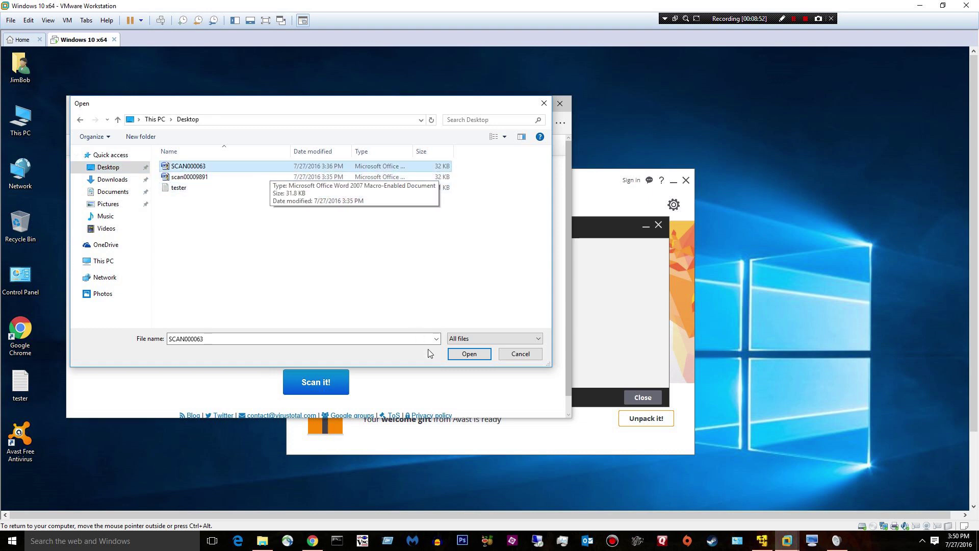
{"action": "left_click", "coordinate": [469, 353]}
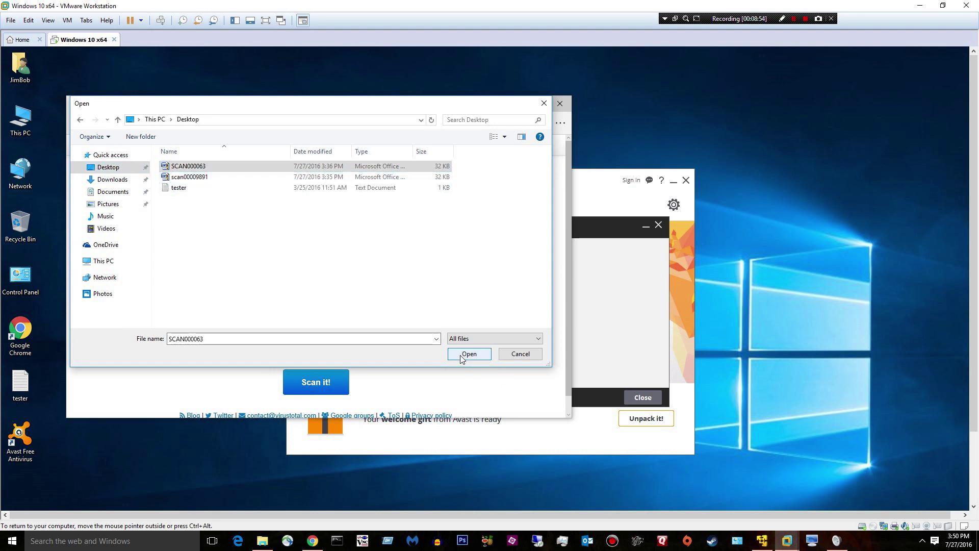
{"action": "left_click", "coordinate": [313, 378]}
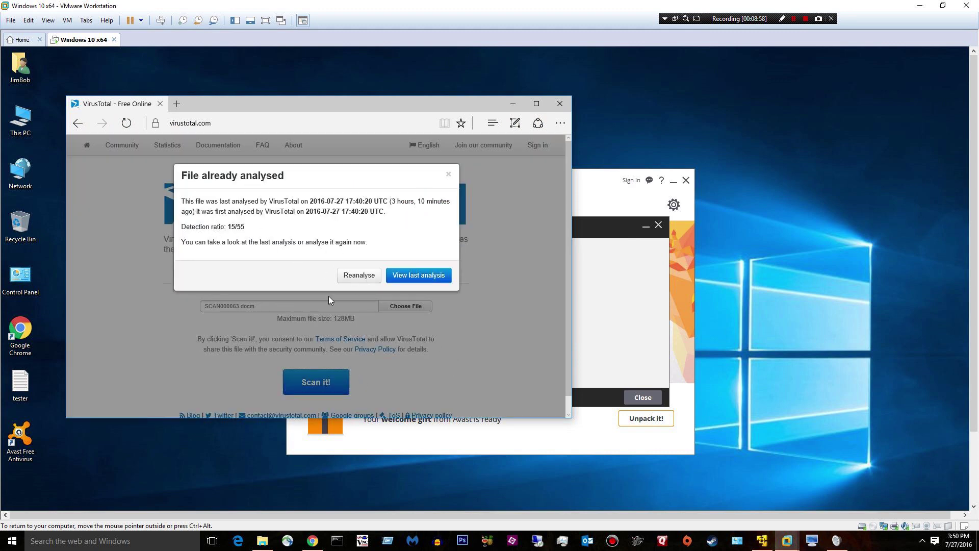
Step: Review SCAN000063.docm's last analysis engine list showing 15/55 downloader detections, then close Edge
{"action": "left_click", "coordinate": [414, 278]}
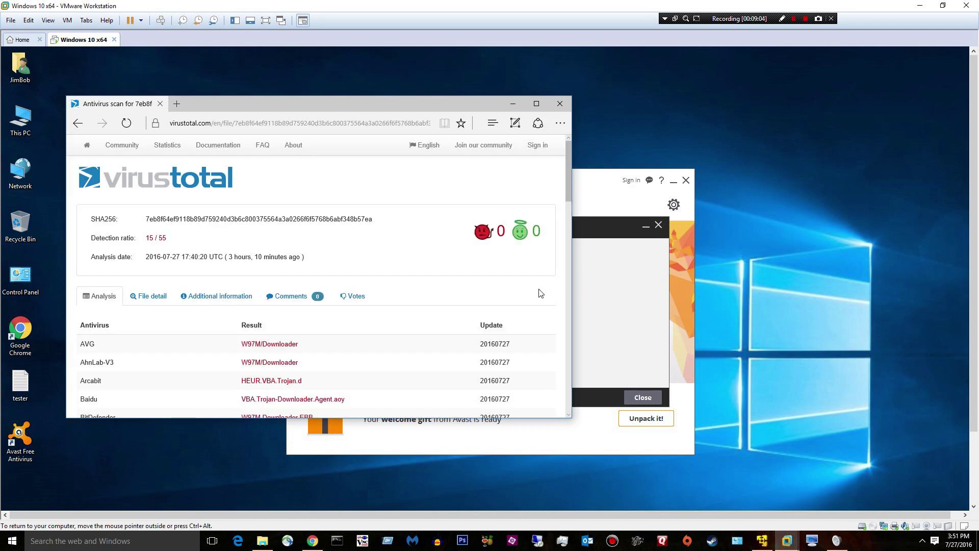
{"action": "scroll", "coordinate": [495, 300], "scroll_direction": "down", "scroll_amount": 2}
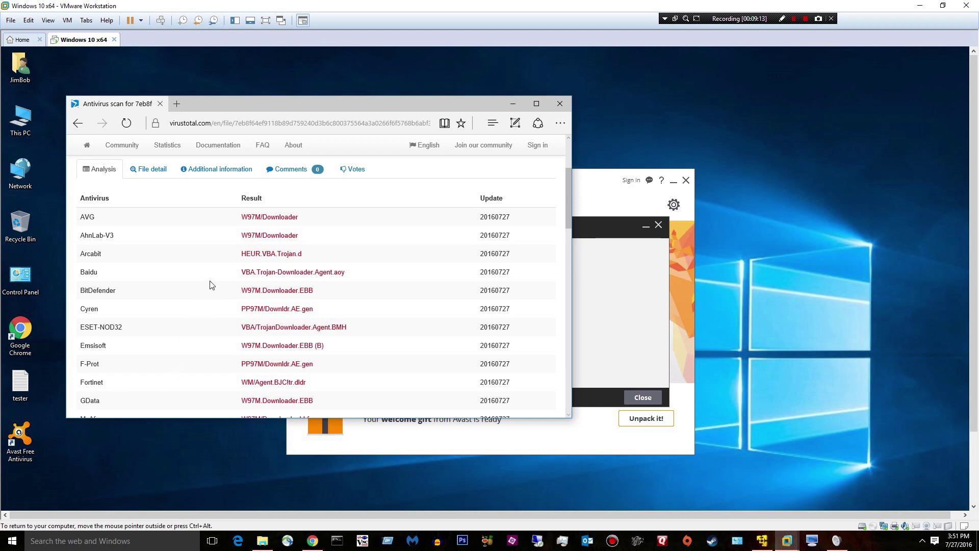
{"action": "scroll", "coordinate": [211, 284], "scroll_direction": "down", "scroll_amount": 2}
{"action": "scroll", "coordinate": [213, 285], "scroll_direction": "down", "scroll_amount": 2}
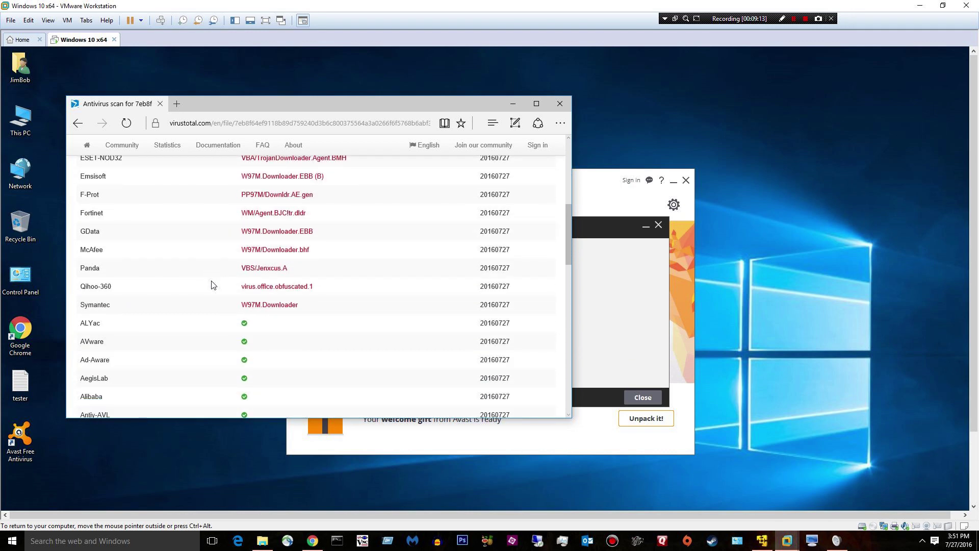
{"action": "scroll", "coordinate": [213, 284], "scroll_direction": "down", "scroll_amount": 2}
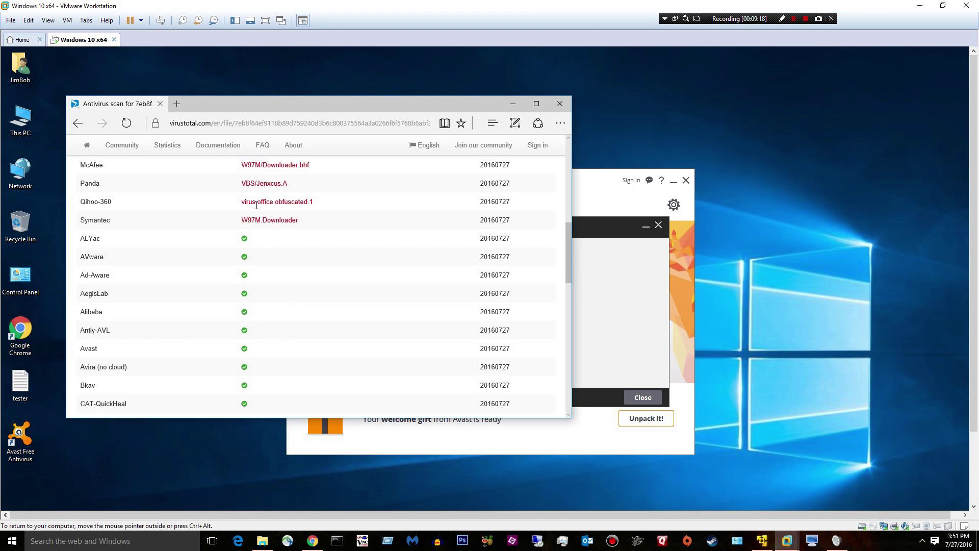
{"action": "scroll", "coordinate": [257, 205], "scroll_direction": "up", "scroll_amount": 4}
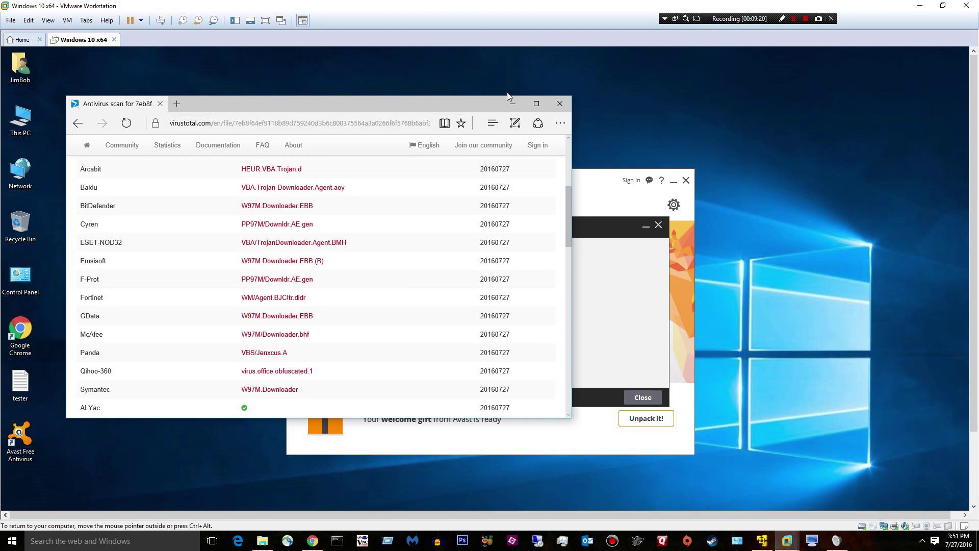
{"action": "left_click", "coordinate": [559, 105]}
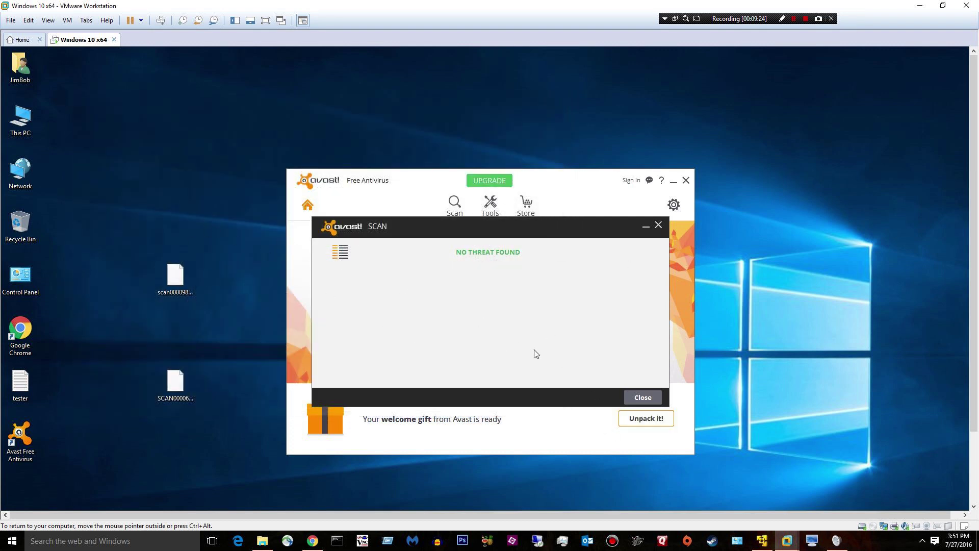
Step: Delete both scan documents from the desktop into the Recycle Bin
{"action": "left_click", "coordinate": [762, 541]}
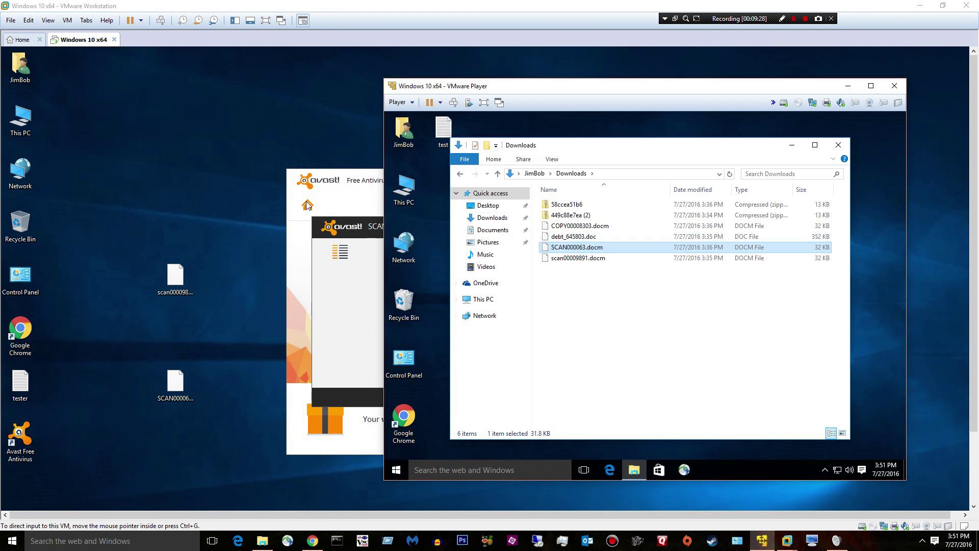
{"action": "left_click", "coordinate": [566, 238]}
{"action": "left_click", "coordinate": [182, 443]}
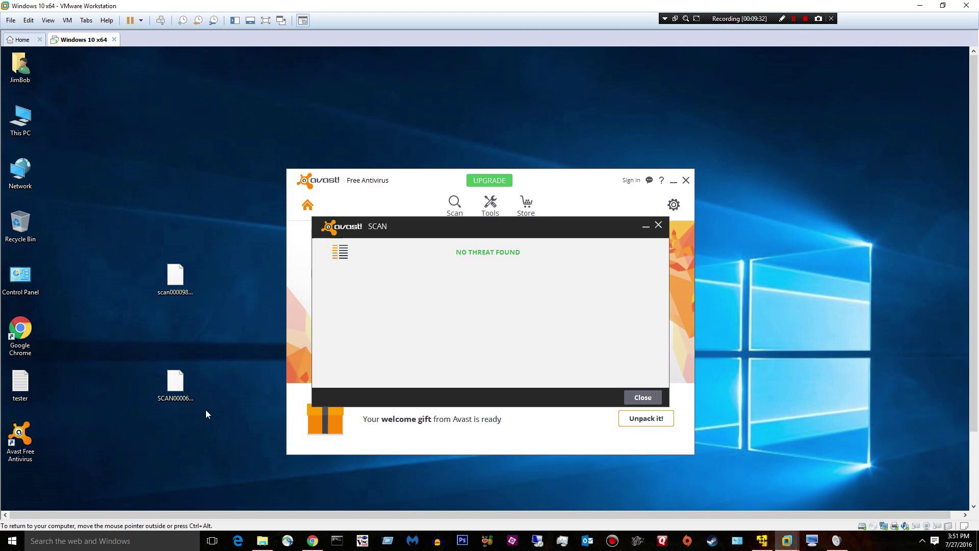
{"action": "left_click_drag", "start_coordinate": [203, 414], "coordinate": [151, 241]}
{"action": "left_click_drag", "start_coordinate": [175, 278], "coordinate": [19, 227]}
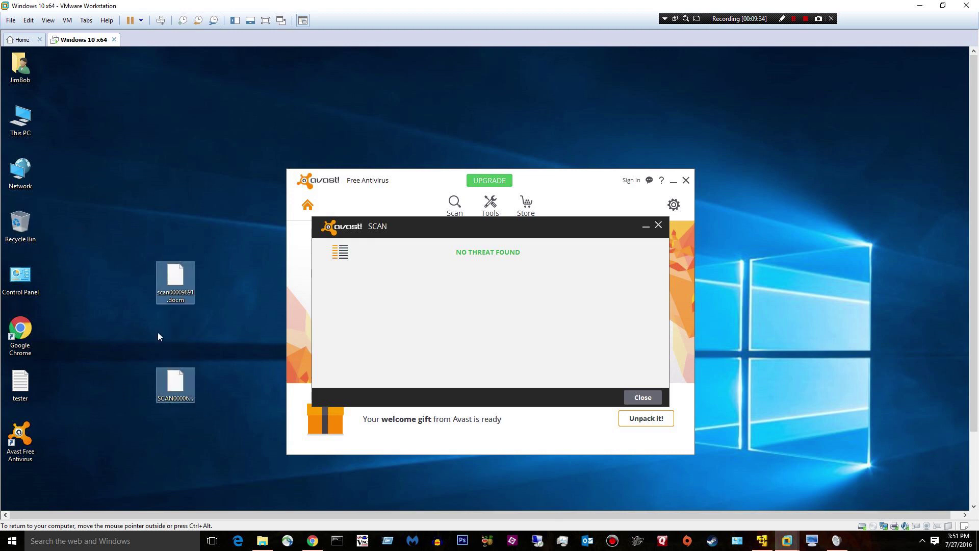
{"action": "left_click", "coordinate": [135, 206]}
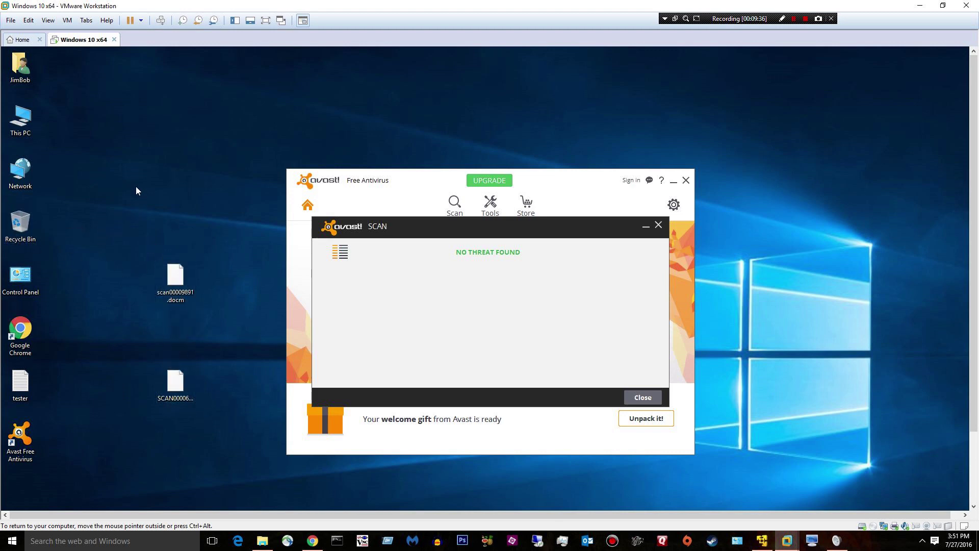
{"action": "left_click_drag", "start_coordinate": [136, 191], "coordinate": [255, 398]}
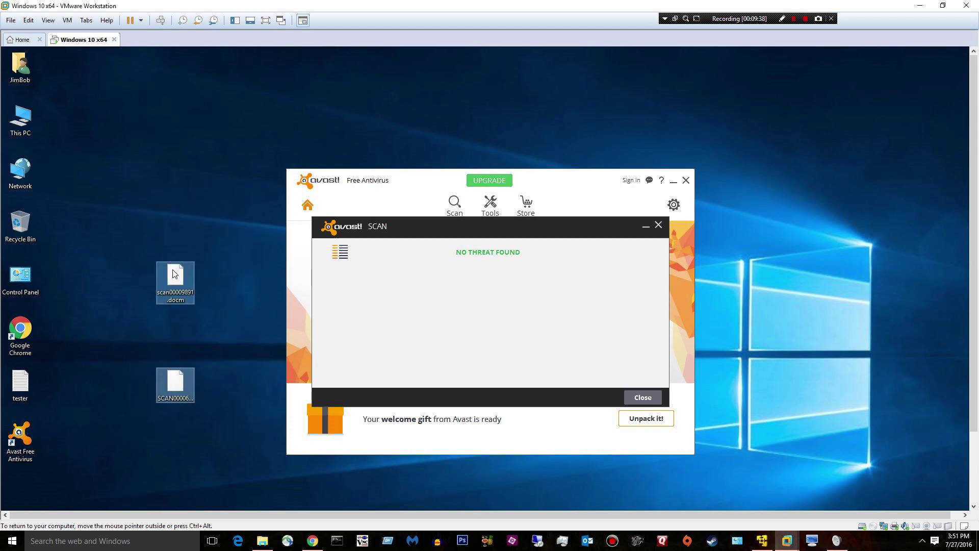
{"action": "left_click_drag", "start_coordinate": [173, 274], "coordinate": [20, 224]}
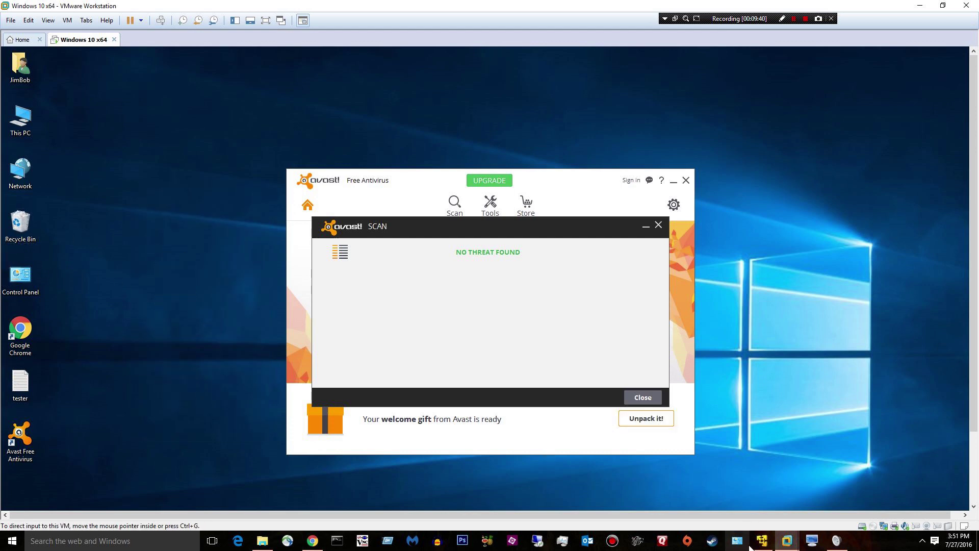
Step: Copy debt_645803.doc from the other VM's Downloads onto the main desktop
{"action": "mouse_move", "coordinate": [781, 546]}
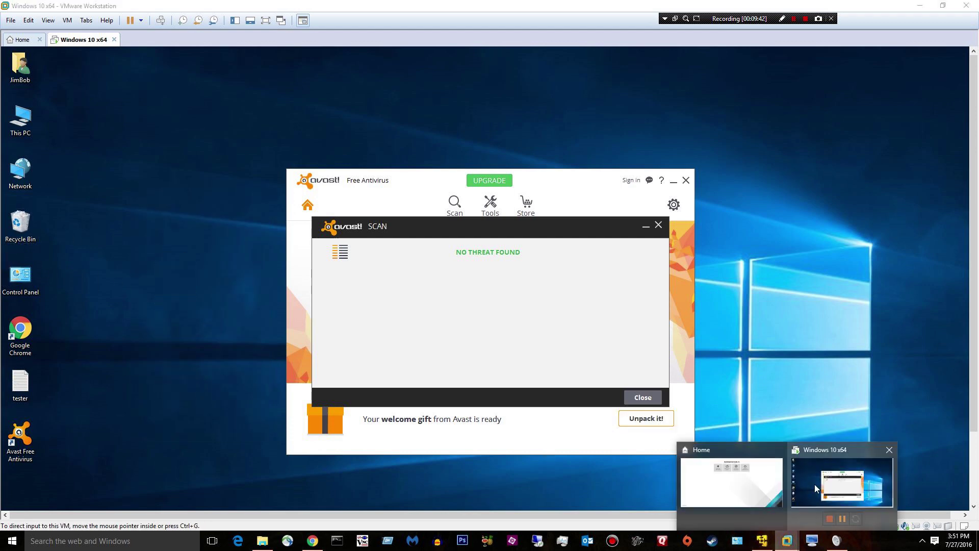
{"action": "left_click", "coordinate": [762, 540]}
{"action": "left_click_drag", "start_coordinate": [573, 236], "coordinate": [194, 199]}
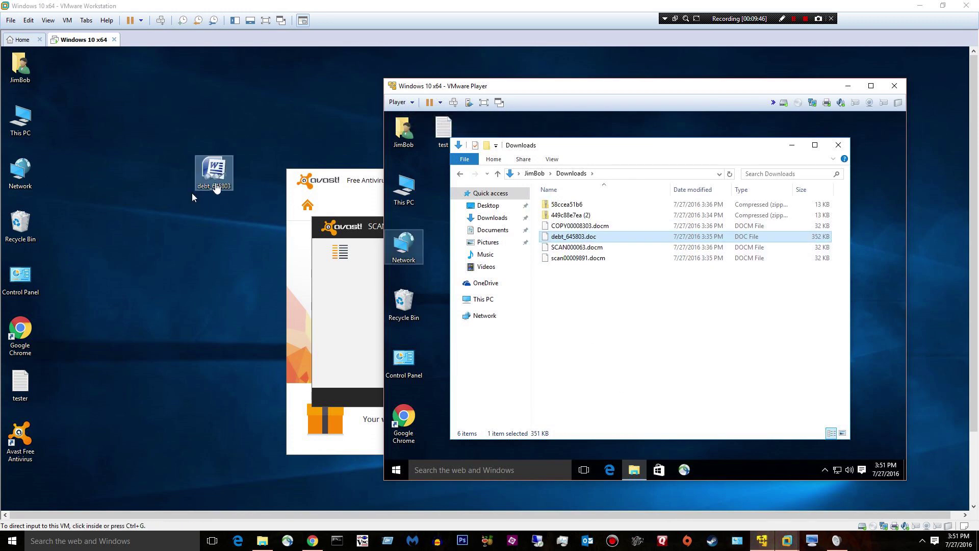
{"action": "left_click", "coordinate": [191, 193]}
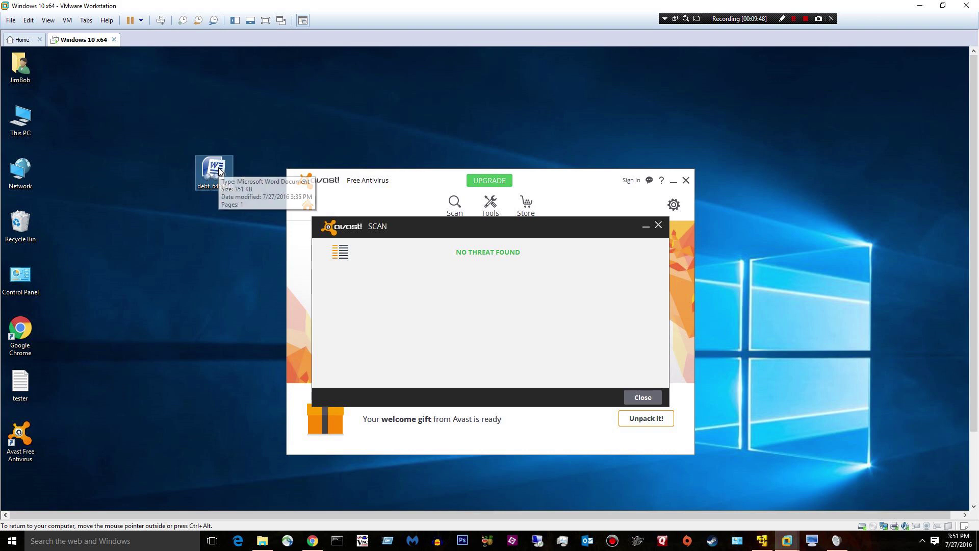
Step: Scan debt_645803.doc with Avast, which finds no threat, and open it in Word Viewer
{"action": "right_click", "coordinate": [215, 173]}
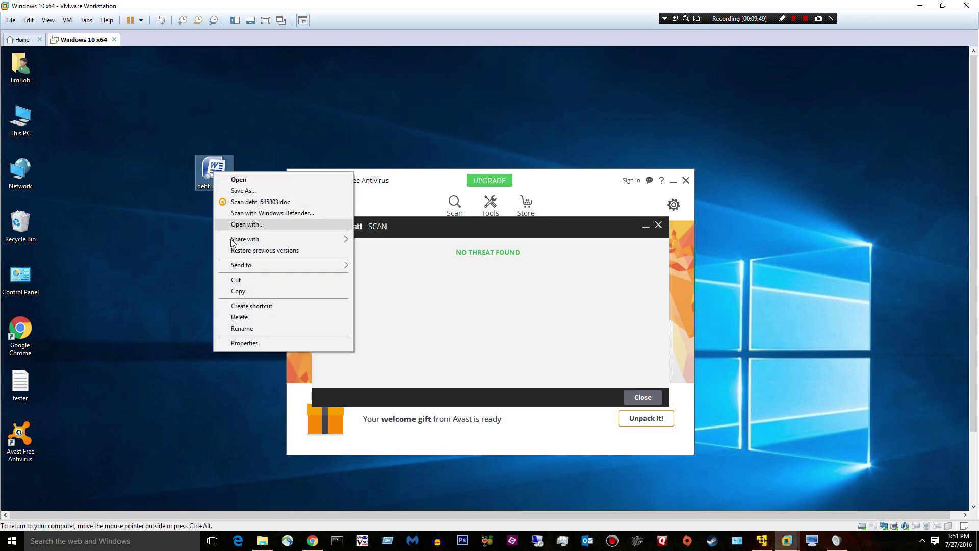
{"action": "left_click", "coordinate": [235, 202]}
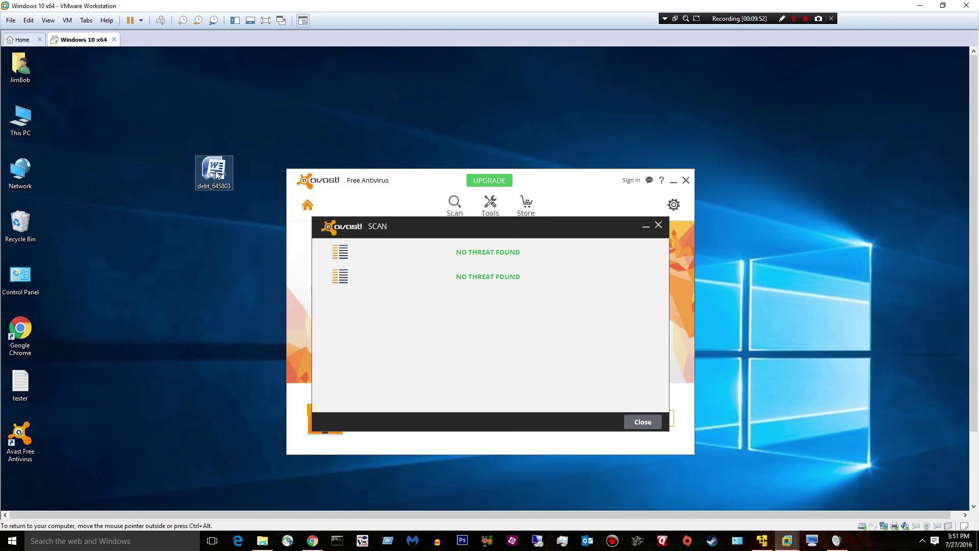
{"action": "double_click", "coordinate": [216, 175]}
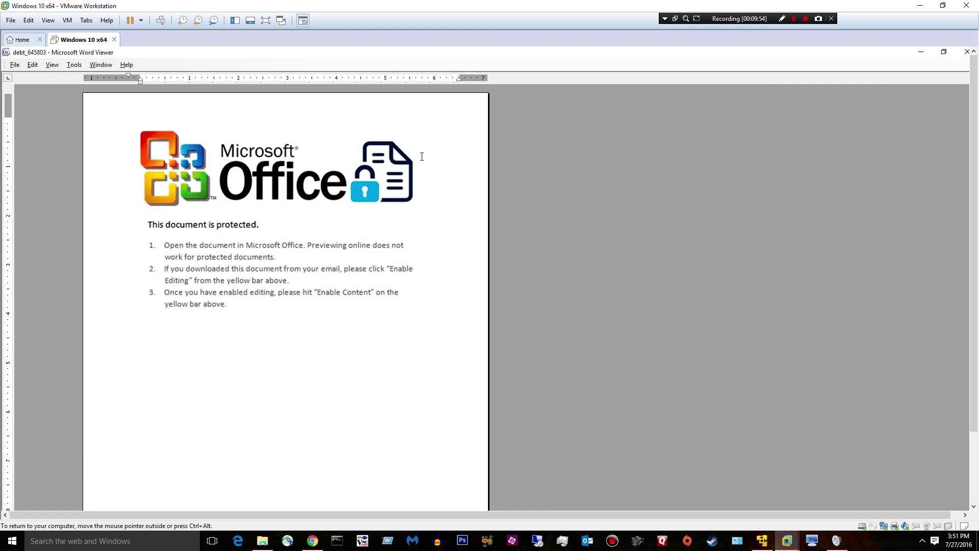
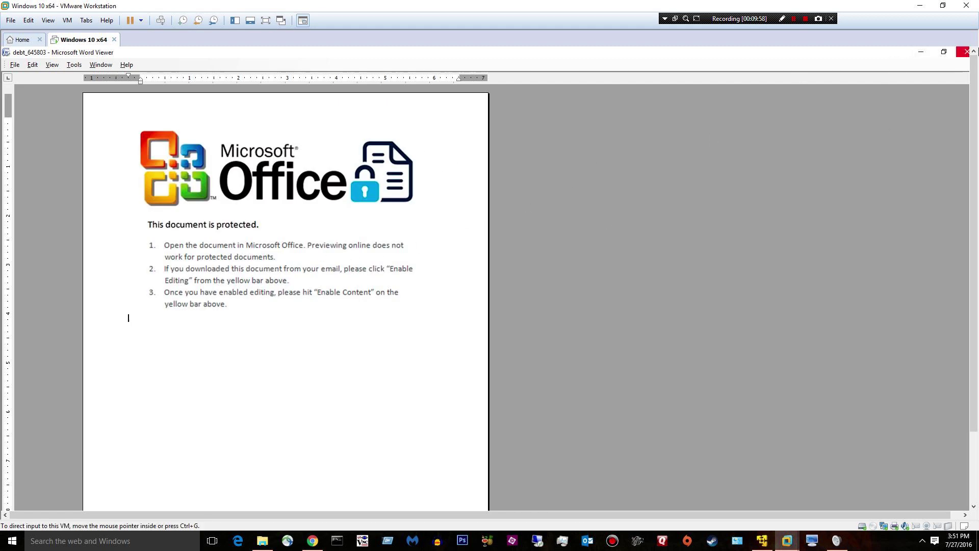
Step: Close the protected debt_645803 document and open Chrome, moved to the right
{"action": "left_click", "coordinate": [967, 51]}
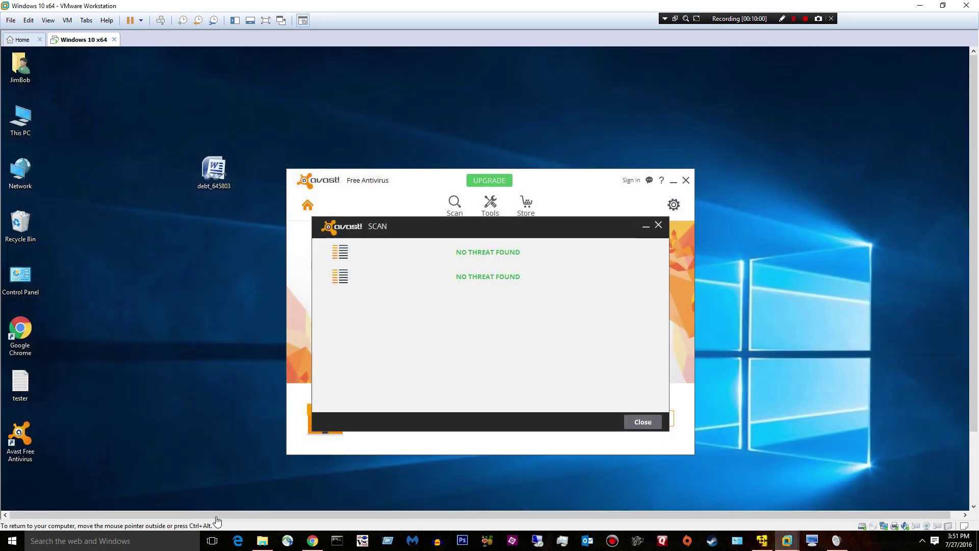
{"action": "double_click", "coordinate": [19, 334]}
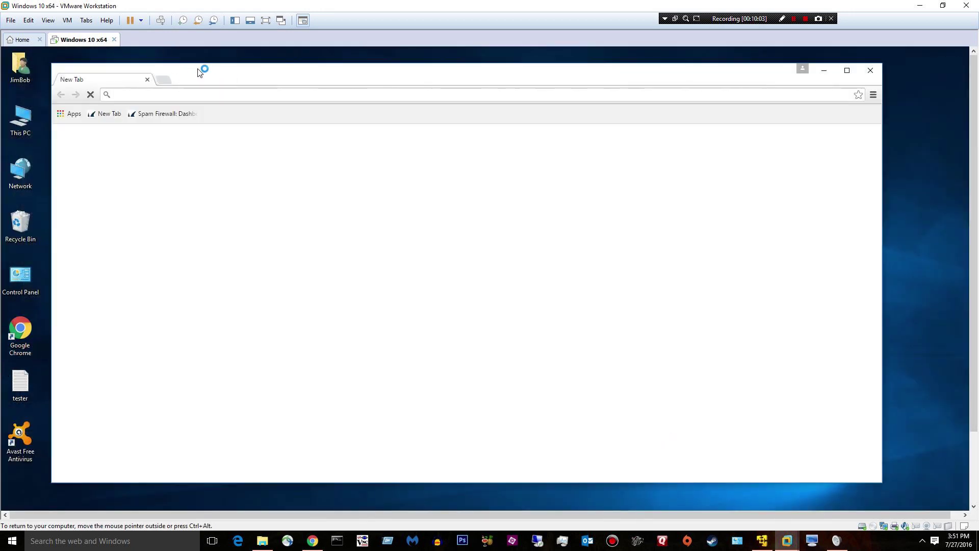
{"action": "left_click_drag", "start_coordinate": [199, 71], "coordinate": [439, 70]}
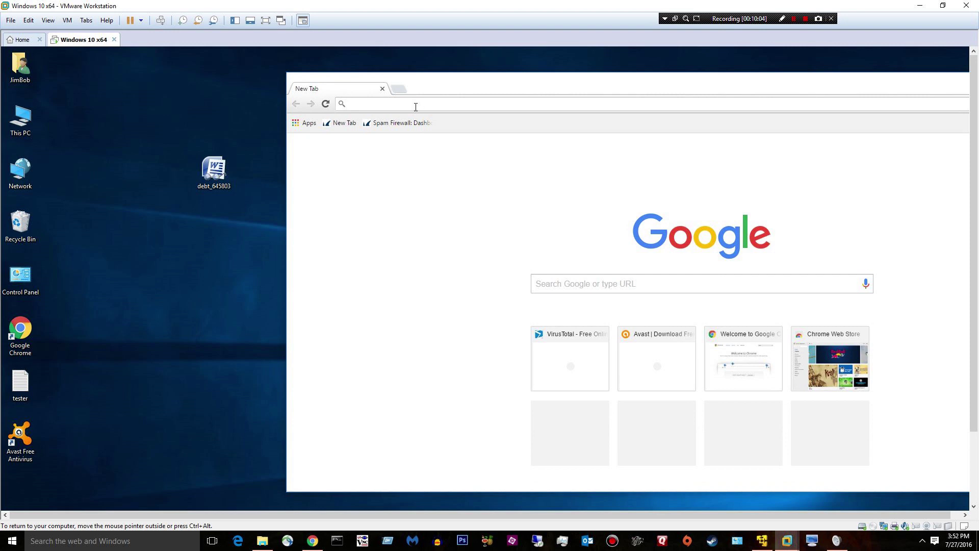
Step: Load the virustotal.com website in Chrome
{"action": "type", "text": "vieu"}
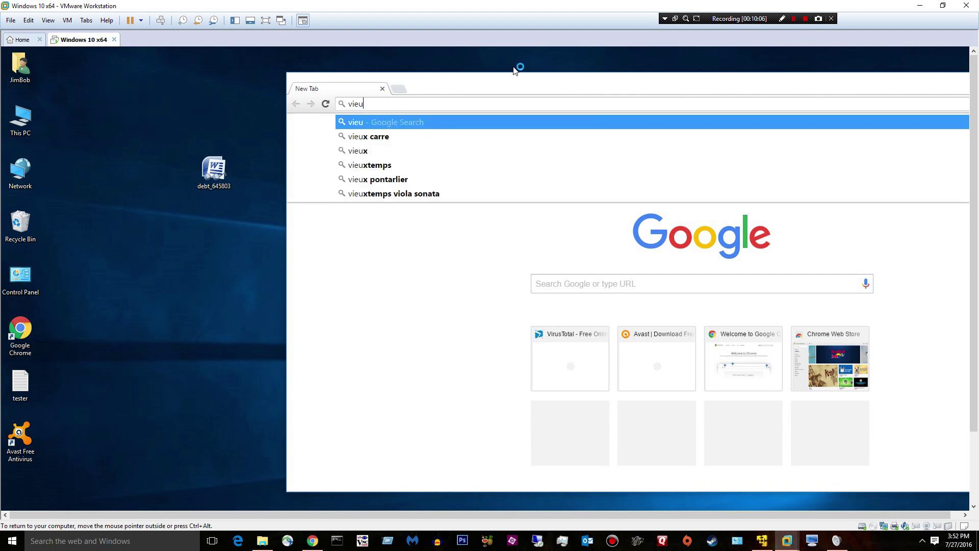
{"action": "key", "text": "BackSpace"}
{"action": "key", "text": "BackSpace"}
{"action": "key", "text": "BackSpace"}
{"action": "key", "text": "Down"}
{"action": "key", "text": "Return"}
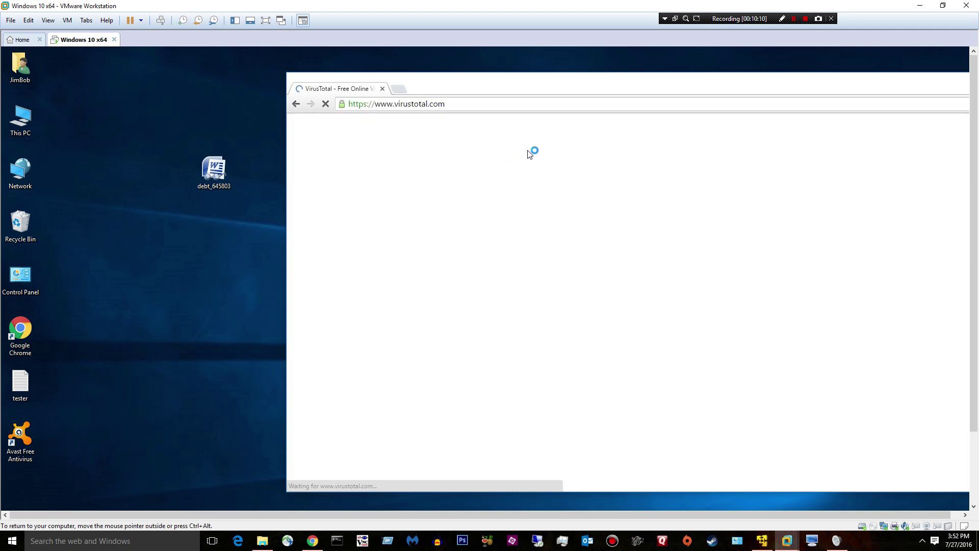
Step: Upload the debt_645803 document to VirusTotal for scanning
{"action": "left_click", "coordinate": [805, 287]}
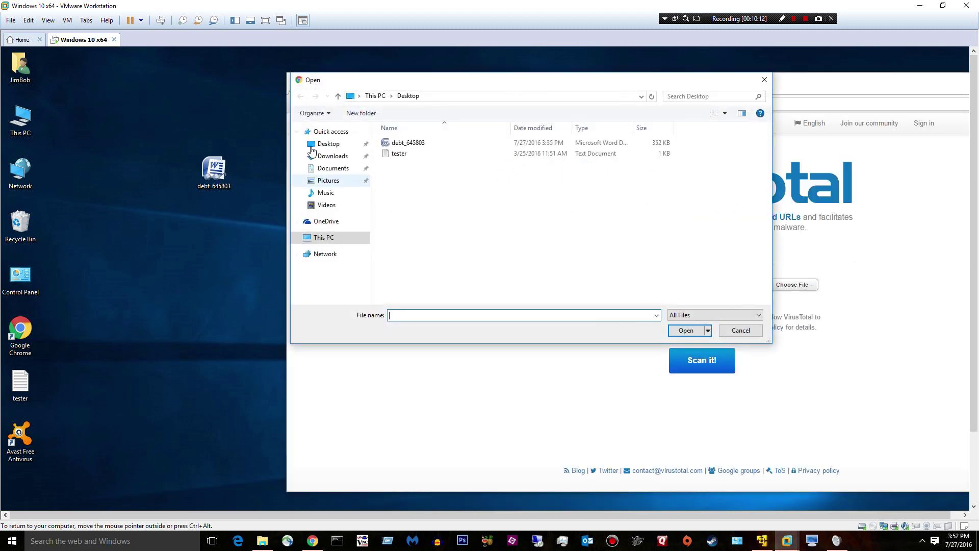
{"action": "left_click", "coordinate": [408, 143]}
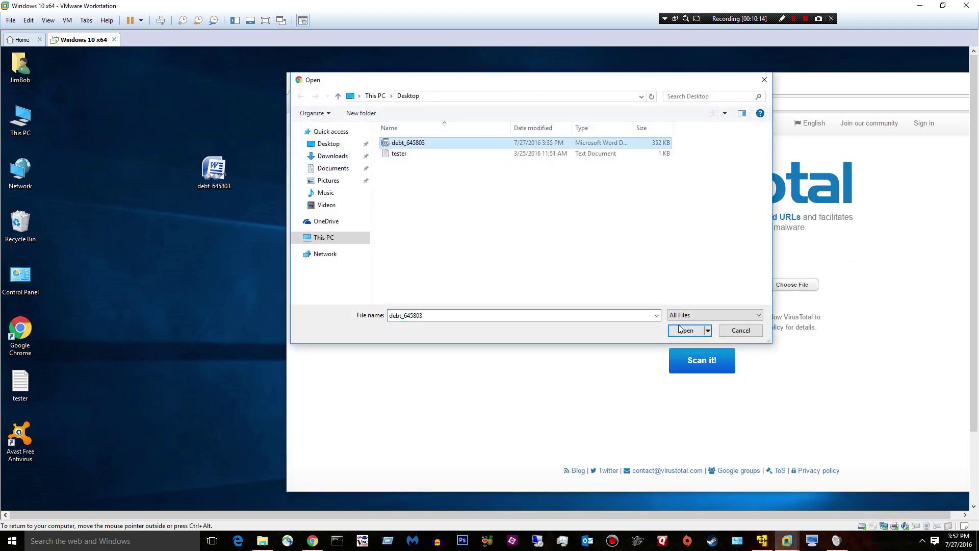
{"action": "left_click", "coordinate": [683, 331]}
{"action": "left_click", "coordinate": [702, 361]}
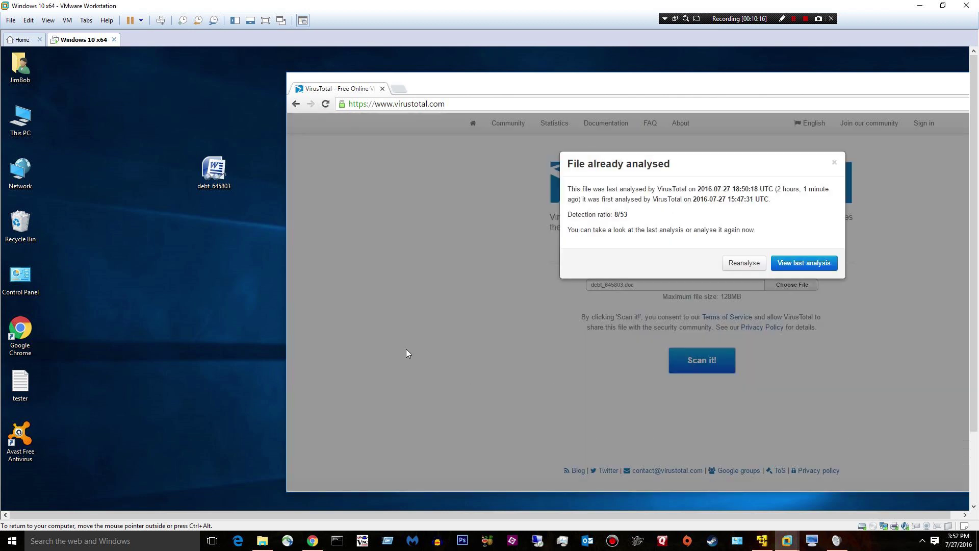
Step: Review debt_645803's existing analysis showing 8/53 detections, then close Chrome
{"action": "left_click", "coordinate": [761, 267]}
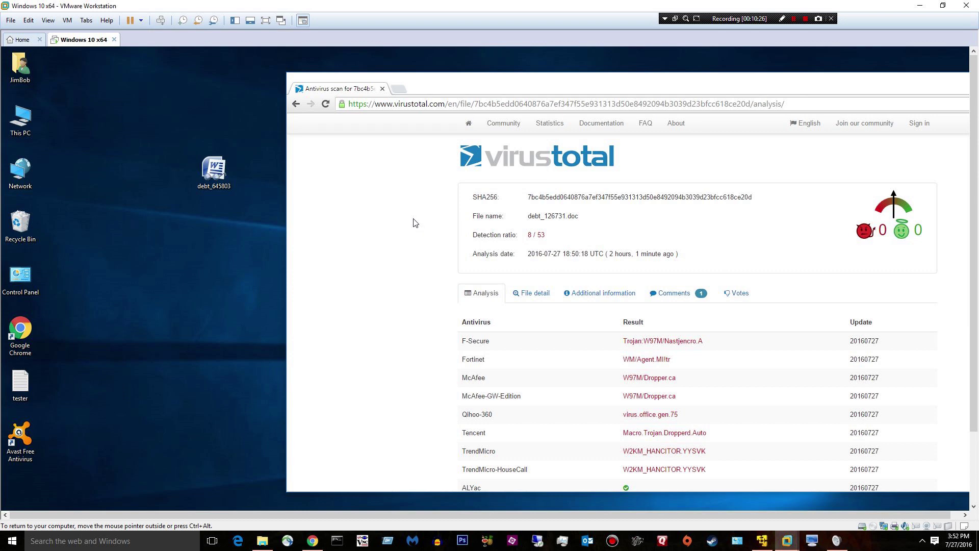
{"action": "scroll", "coordinate": [413, 222], "scroll_direction": "down", "scroll_amount": 2}
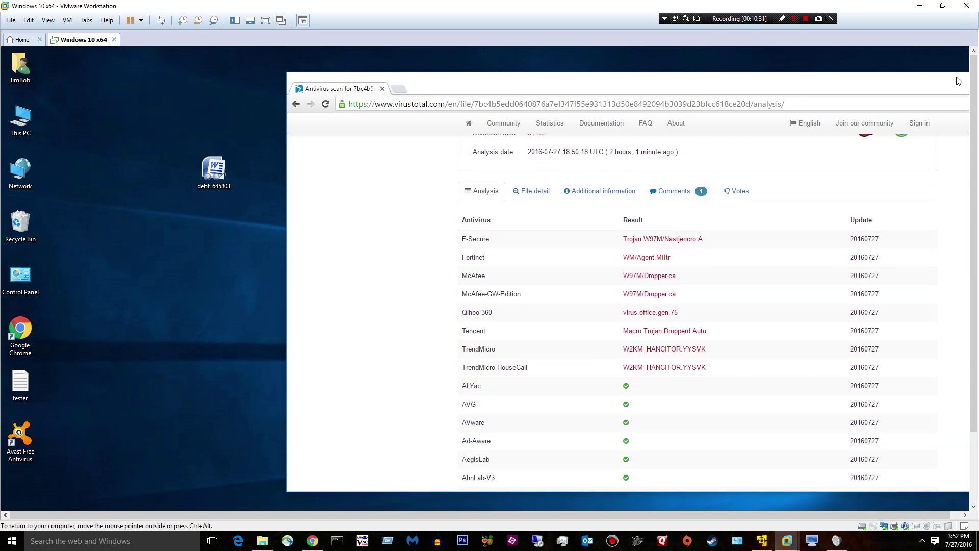
{"action": "left_click_drag", "start_coordinate": [958, 80], "coordinate": [574, 106]}
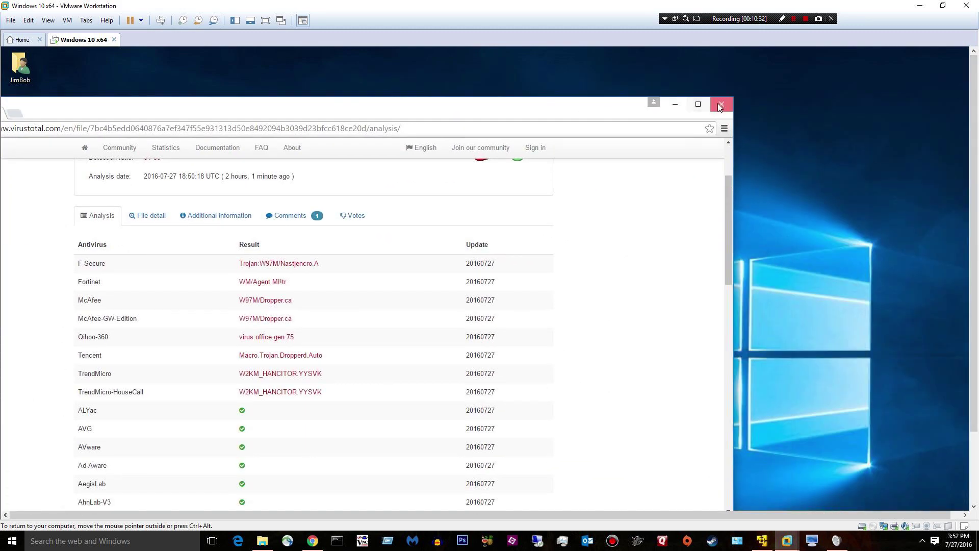
{"action": "left_click", "coordinate": [720, 105]}
Step: Dismiss the old scan results and copy COPY00008303.docm from Downloads onto the desktop
{"action": "left_click_drag", "start_coordinate": [215, 174], "coordinate": [20, 228]}
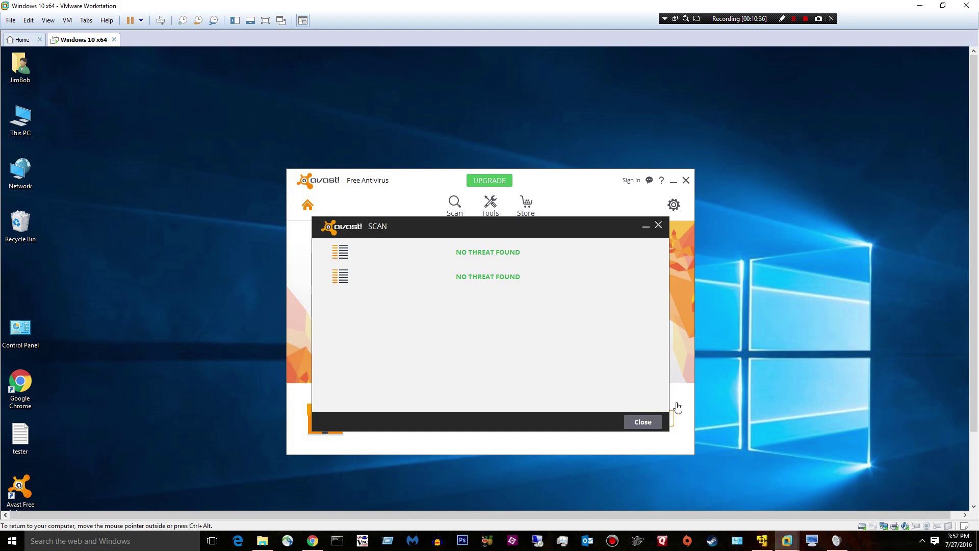
{"action": "left_click", "coordinate": [642, 422]}
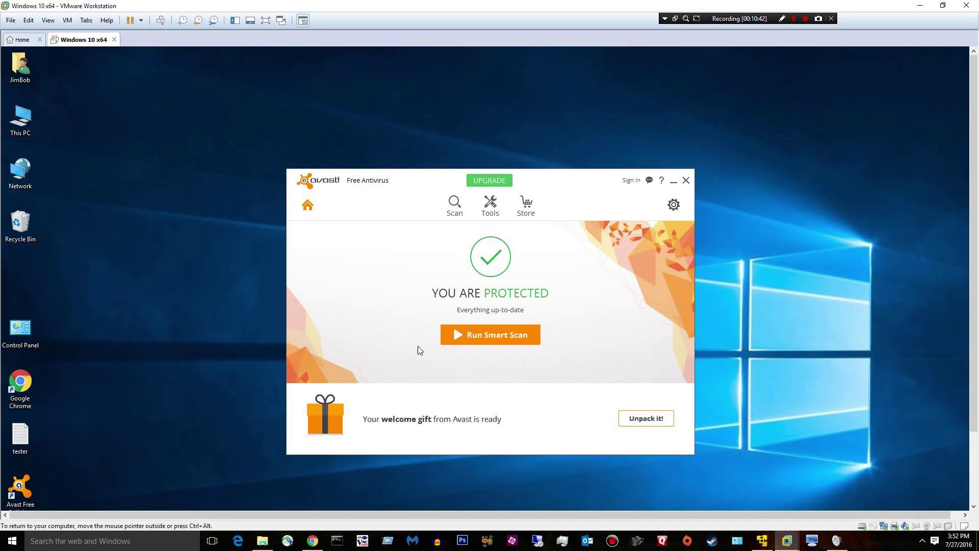
{"action": "mouse_move", "coordinate": [788, 540]}
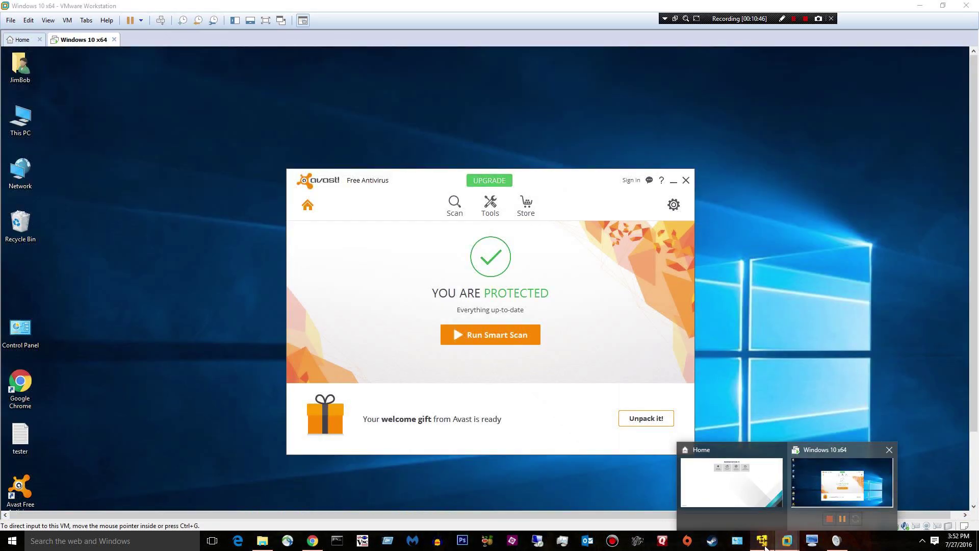
{"action": "left_click", "coordinate": [764, 542]}
{"action": "left_click", "coordinate": [585, 229]}
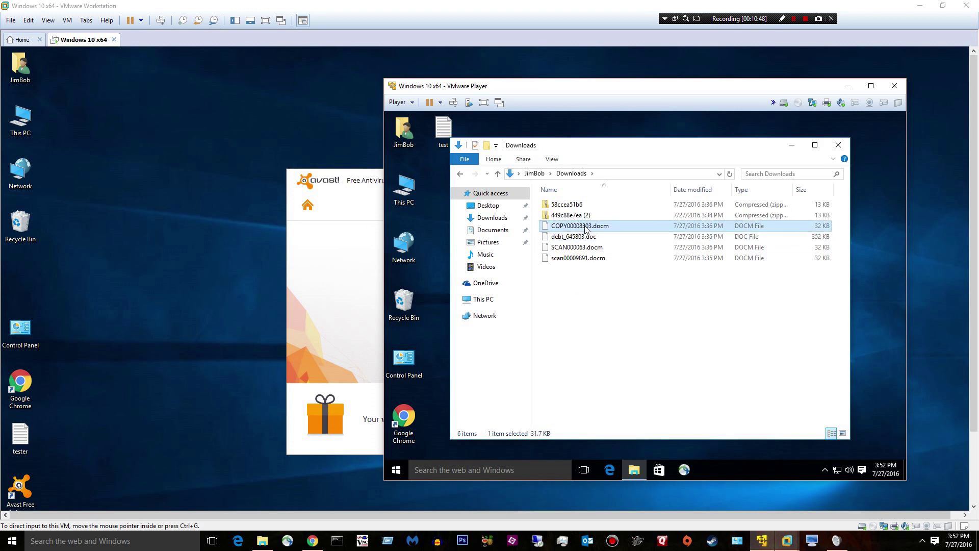
{"action": "left_click_drag", "start_coordinate": [585, 229], "coordinate": [161, 180]}
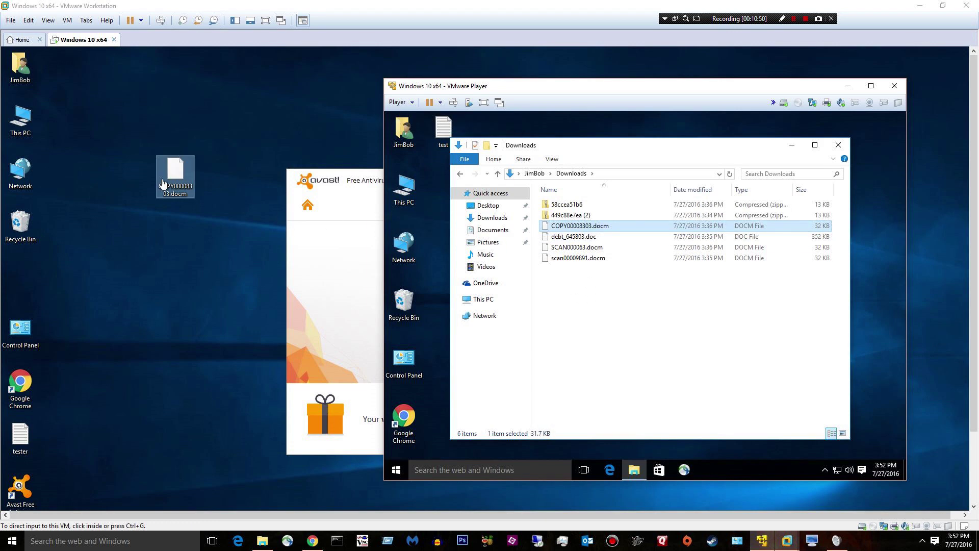
Step: Scan COPY00008303.docm with Avast, which finds no threat
{"action": "left_click", "coordinate": [167, 183]}
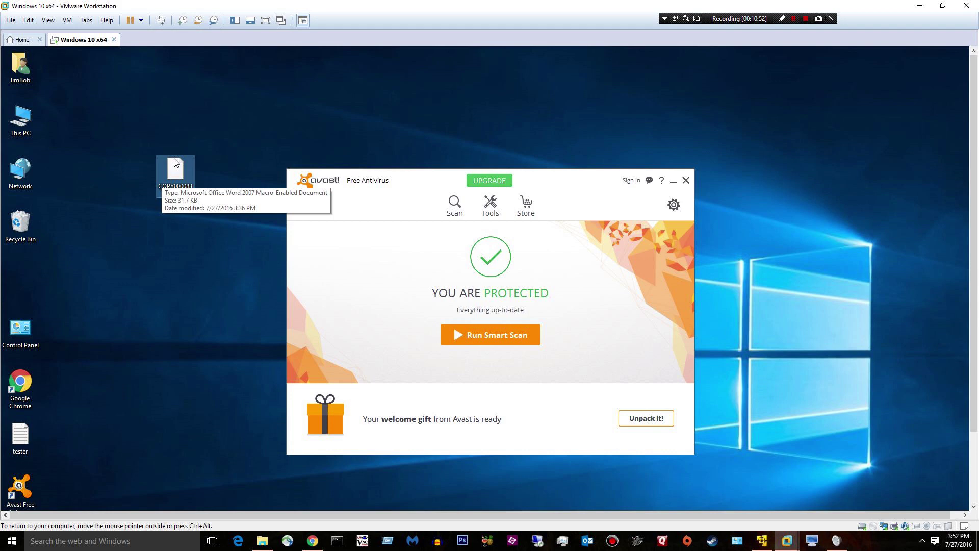
{"action": "right_click", "coordinate": [171, 175]}
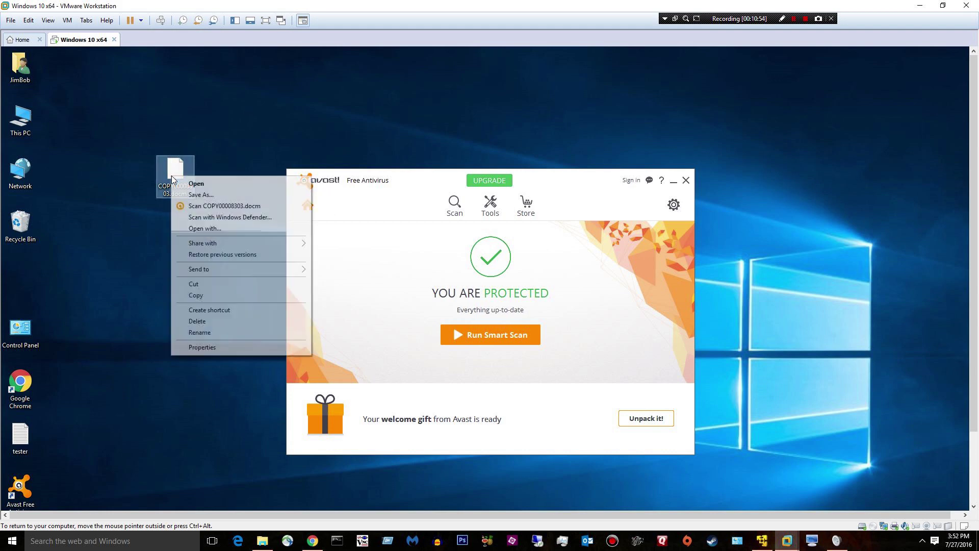
{"action": "left_click", "coordinate": [194, 206]}
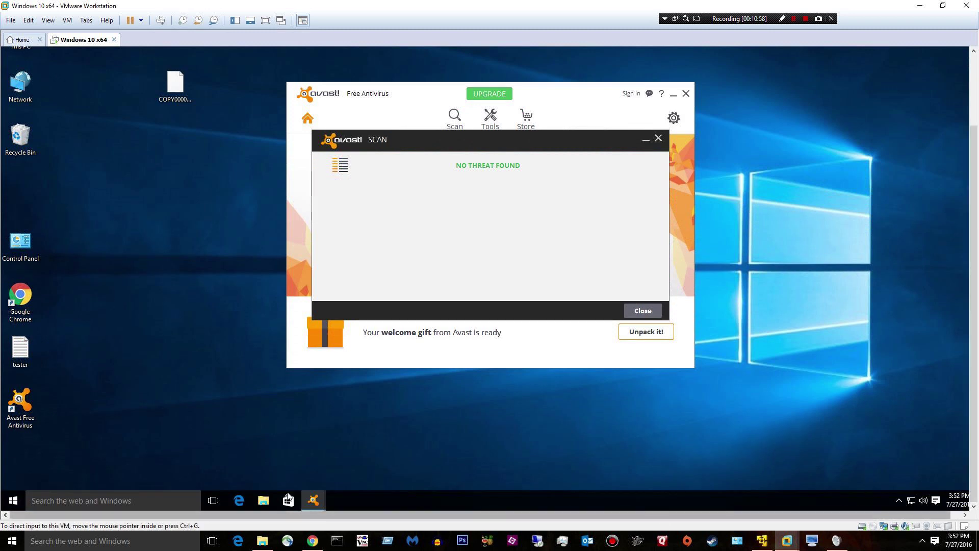
Step: Open Chrome on the VirusTotal website
{"action": "double_click", "coordinate": [20, 301]}
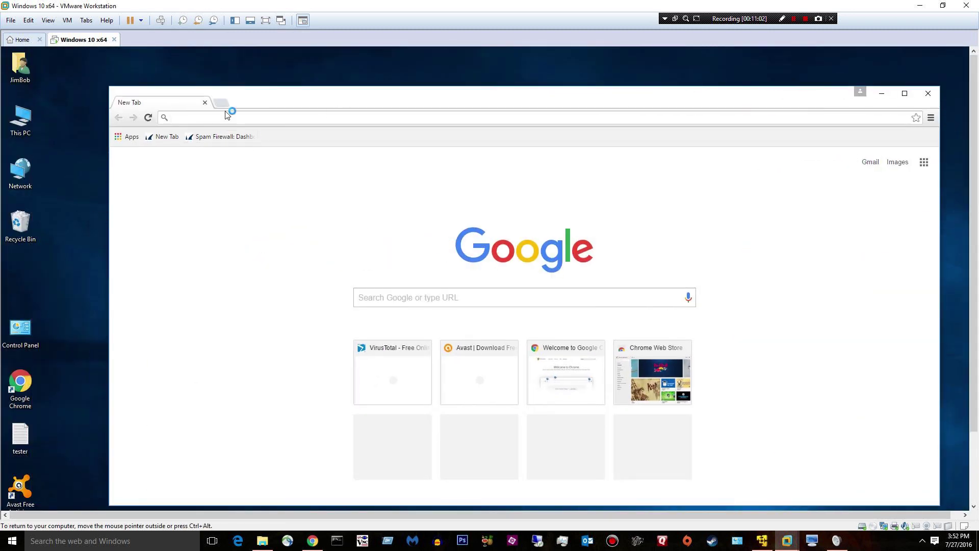
{"action": "type", "text": "vi"}
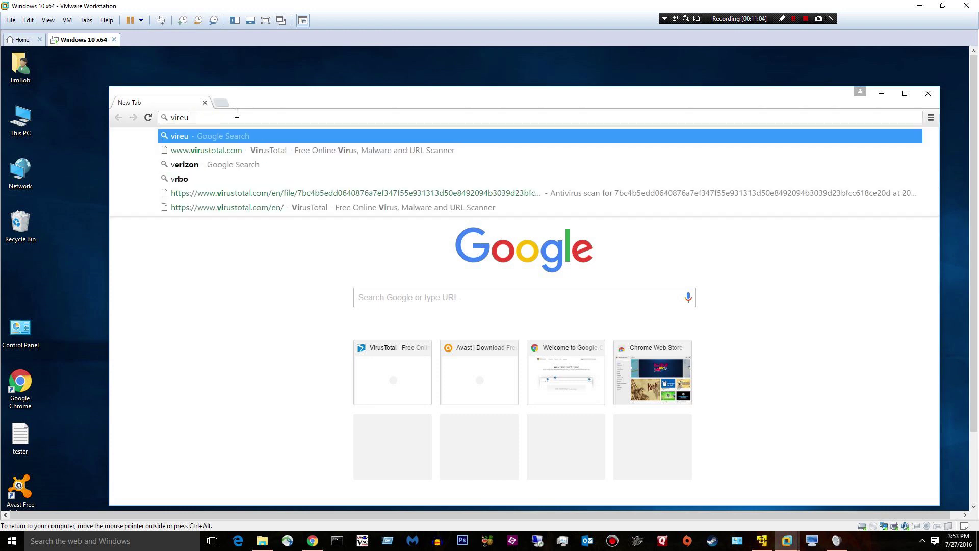
{"action": "type", "text": "r"}
{"action": "key", "text": "Return"}
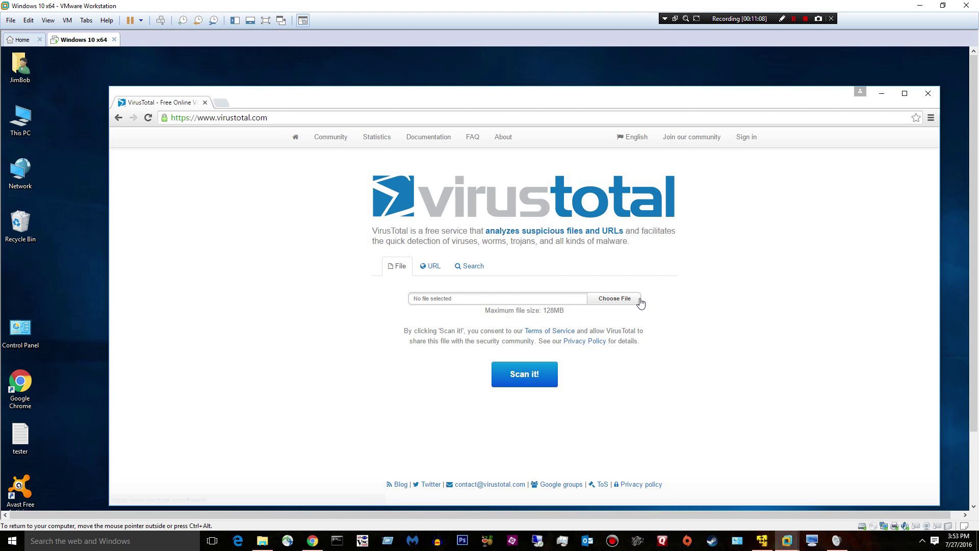
Step: Submit COPY00008303.docm to VirusTotal, which shows it already analysed with 12/55 detections
{"action": "left_click", "coordinate": [638, 300]}
{"action": "left_click", "coordinate": [220, 158]}
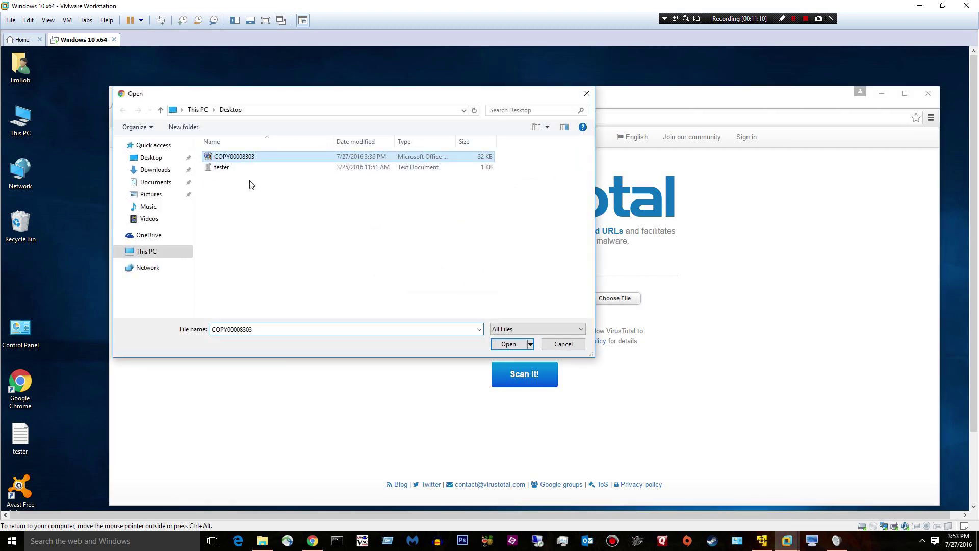
{"action": "left_click", "coordinate": [505, 344]}
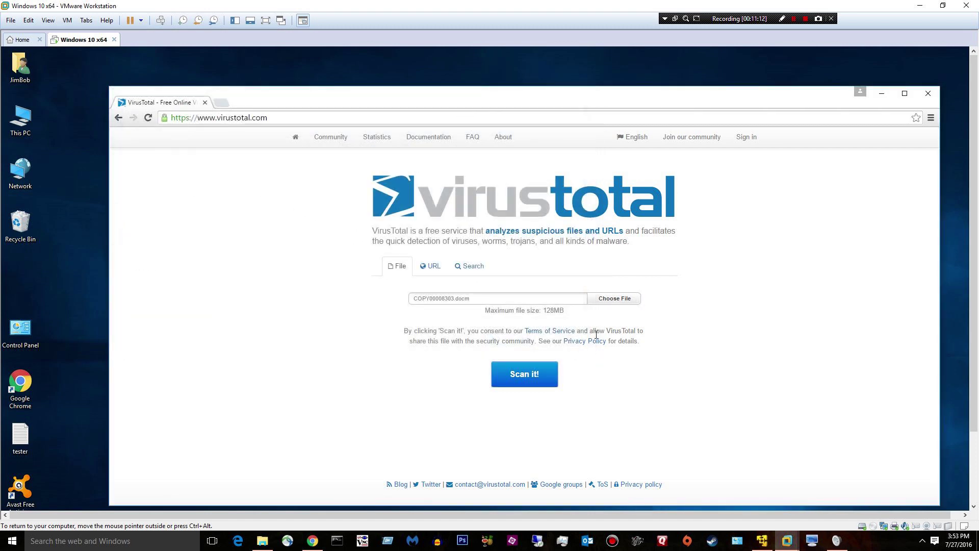
{"action": "left_click", "coordinate": [528, 376]}
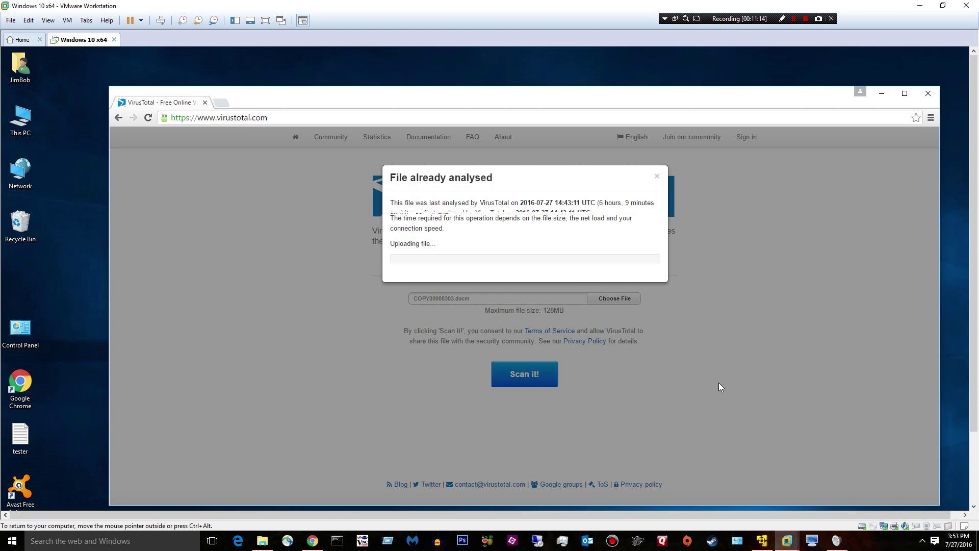
{"action": "left_click", "coordinate": [658, 174]}
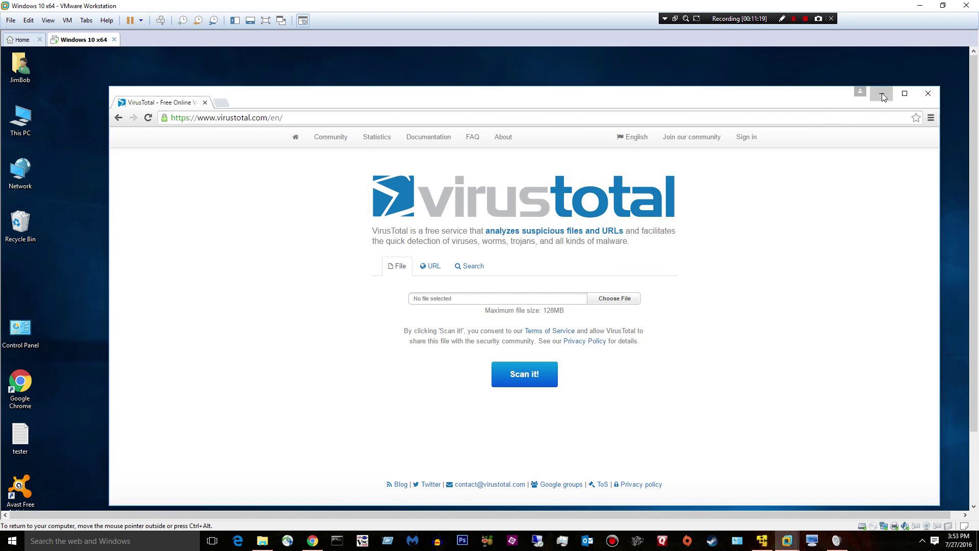
Step: Dismiss Avast's clean result and move the COPY00008303.docm file to the Recycle Bin
{"action": "left_click", "coordinate": [882, 95]}
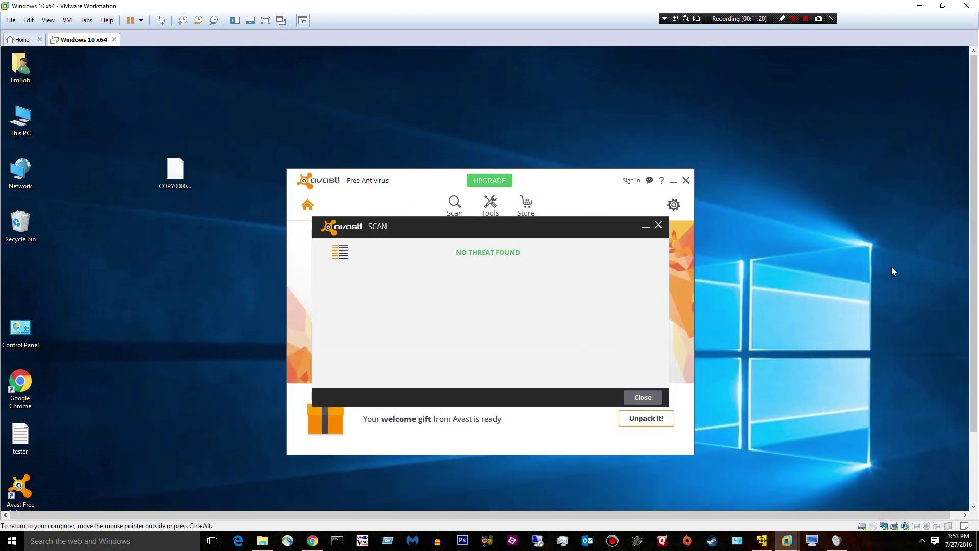
{"action": "left_click", "coordinate": [632, 401]}
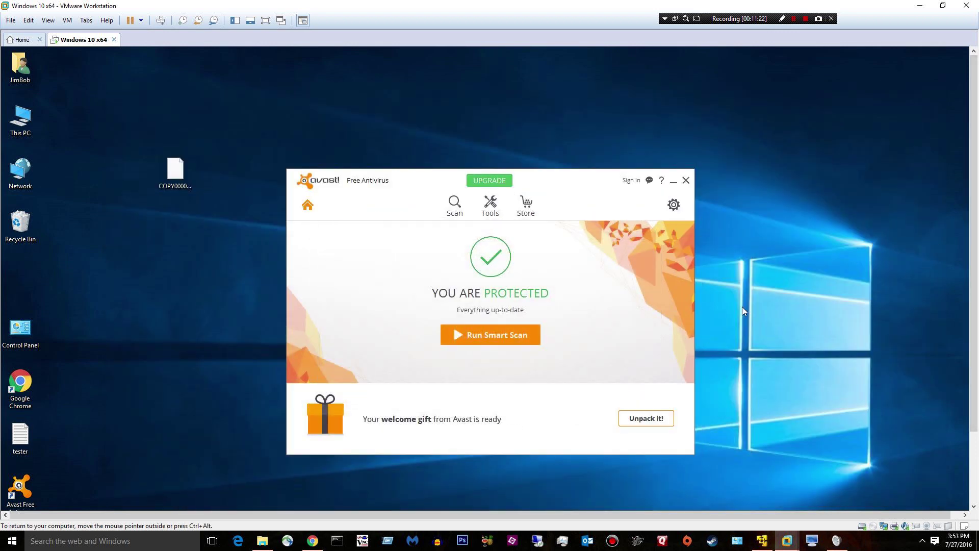
{"action": "left_click_drag", "start_coordinate": [163, 187], "coordinate": [20, 225]}
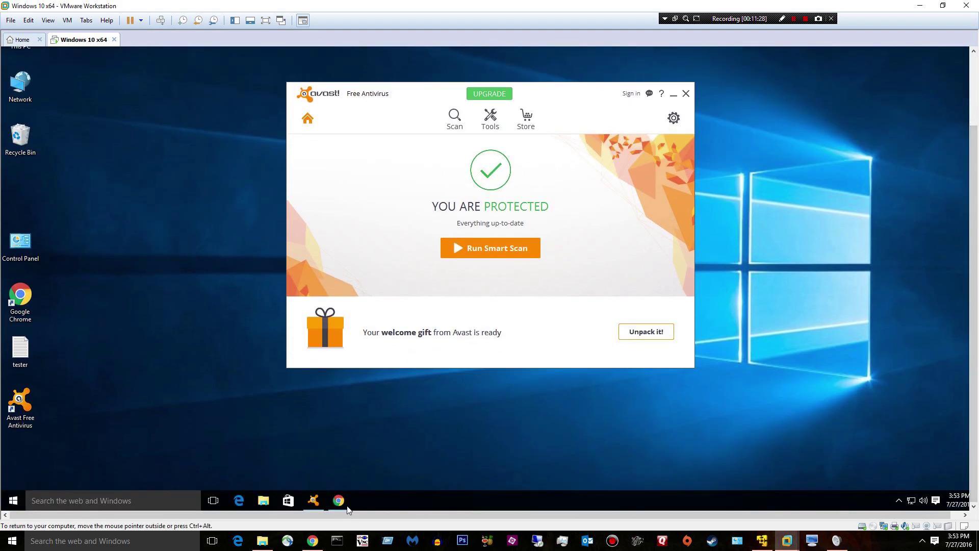
Step: Bring the blank VirusTotal upload page forward, then switch to the VM holding the downloads
{"action": "left_click", "coordinate": [343, 504]}
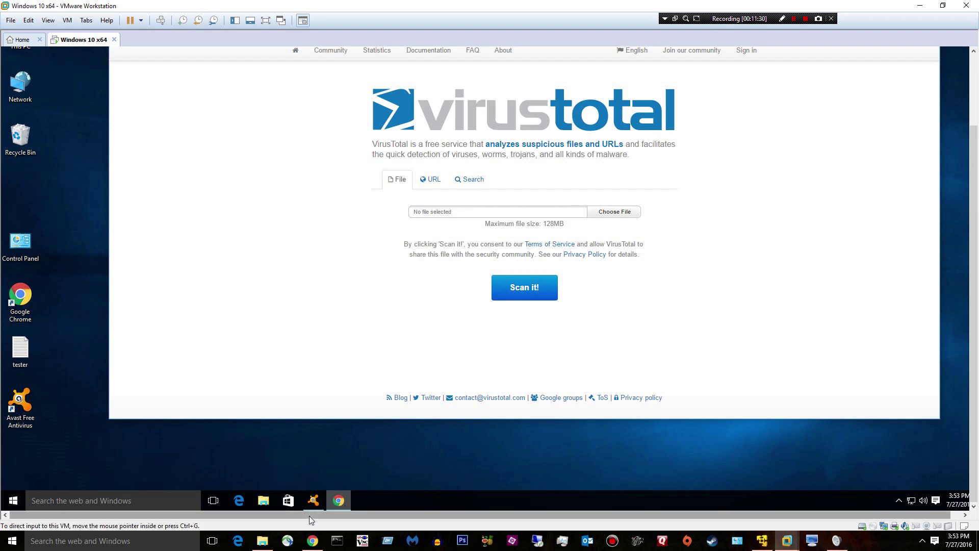
{"action": "left_click", "coordinate": [312, 502]}
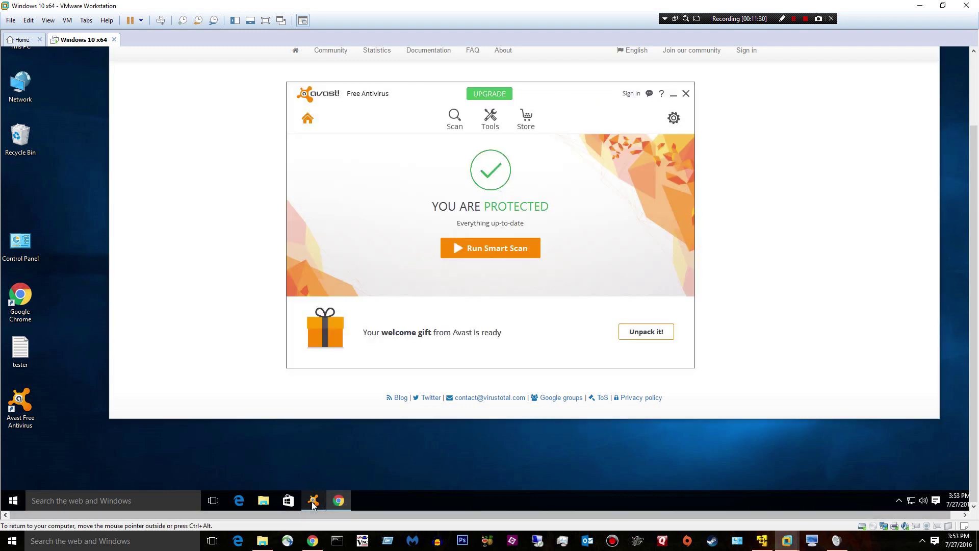
{"action": "left_click", "coordinate": [341, 502]}
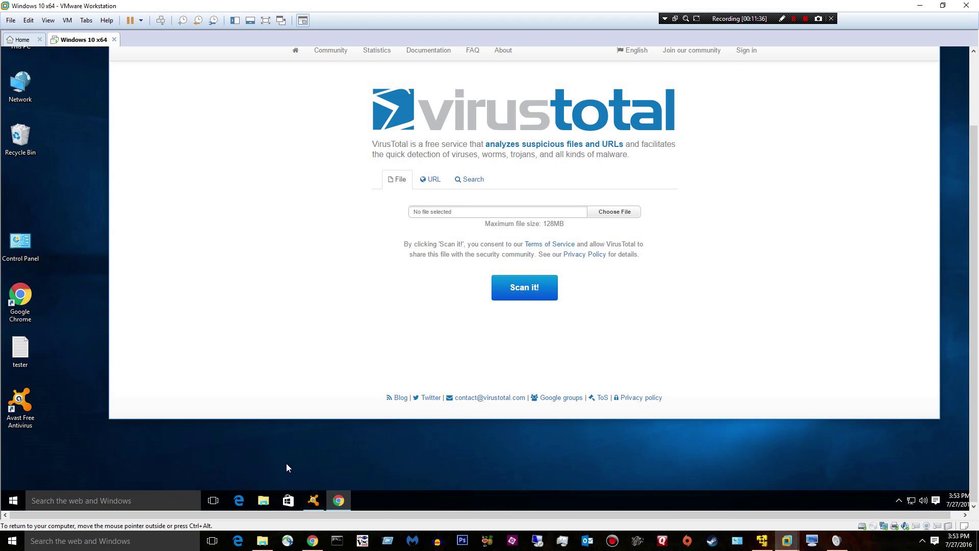
{"action": "left_click", "coordinate": [758, 545]}
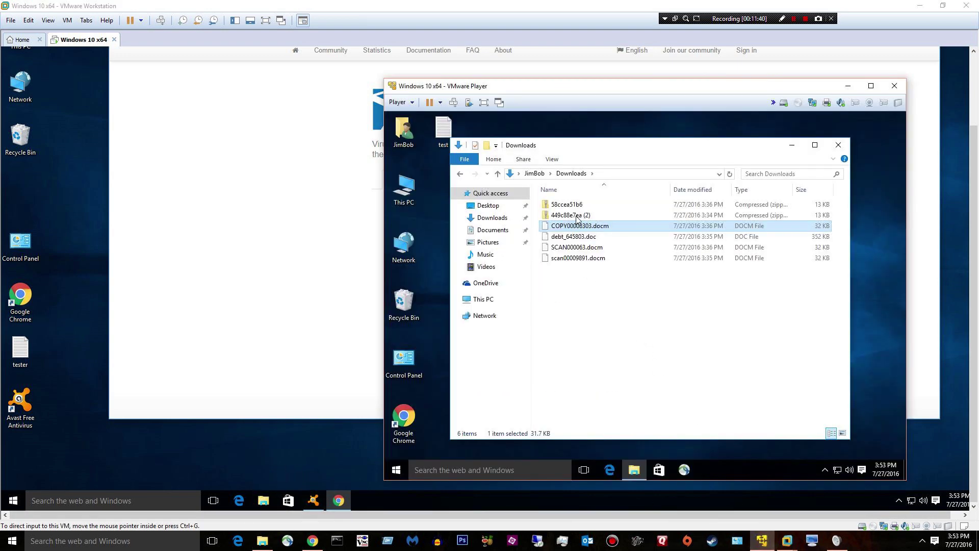
Step: Copy the 449c88e7ea (2) zip from Downloads onto the test VM desktop
{"action": "left_click", "coordinate": [564, 216]}
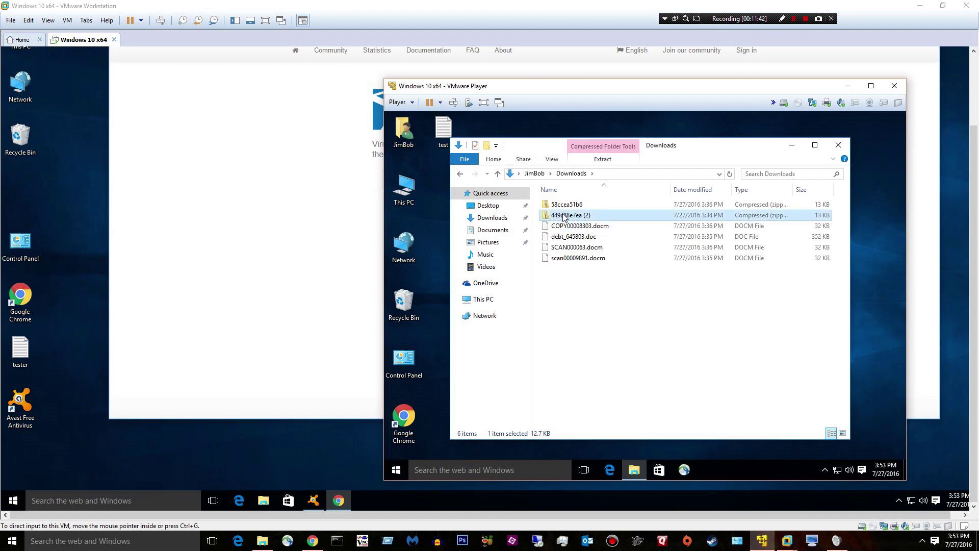
{"action": "left_click_drag", "start_coordinate": [564, 216], "coordinate": [55, 189]}
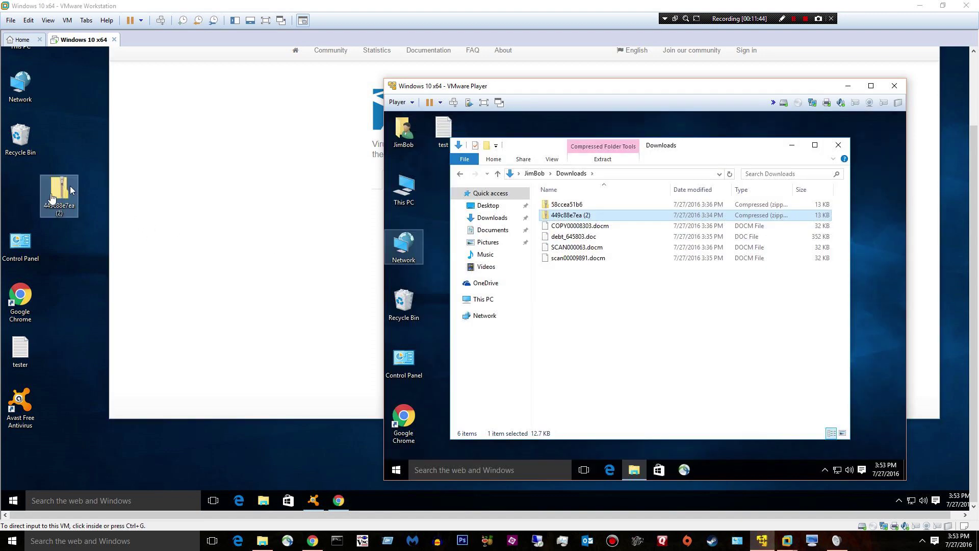
{"action": "left_click", "coordinate": [153, 221]}
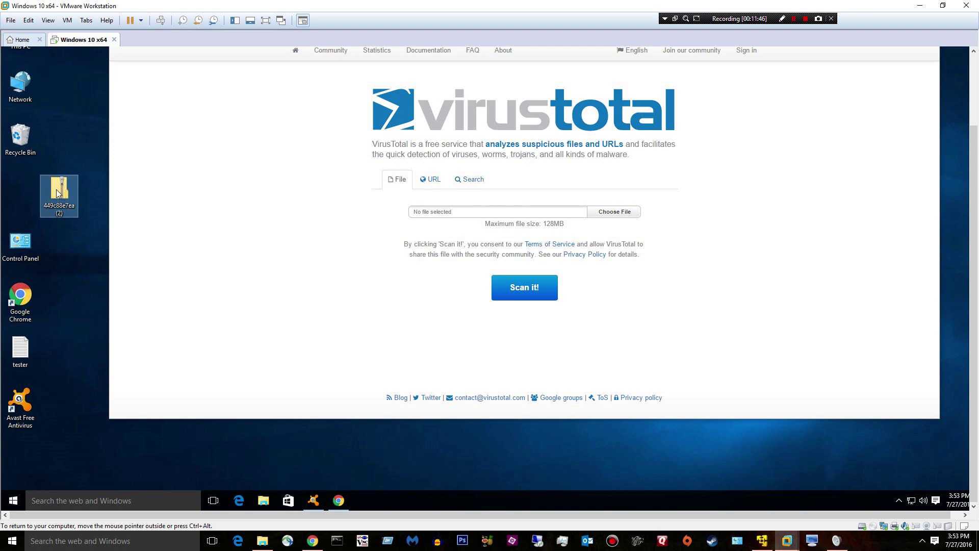
Step: Extract the annual report ~5709~ script from the zip onto the desktop
{"action": "double_click", "coordinate": [57, 192]}
{"action": "left_click", "coordinate": [343, 135]}
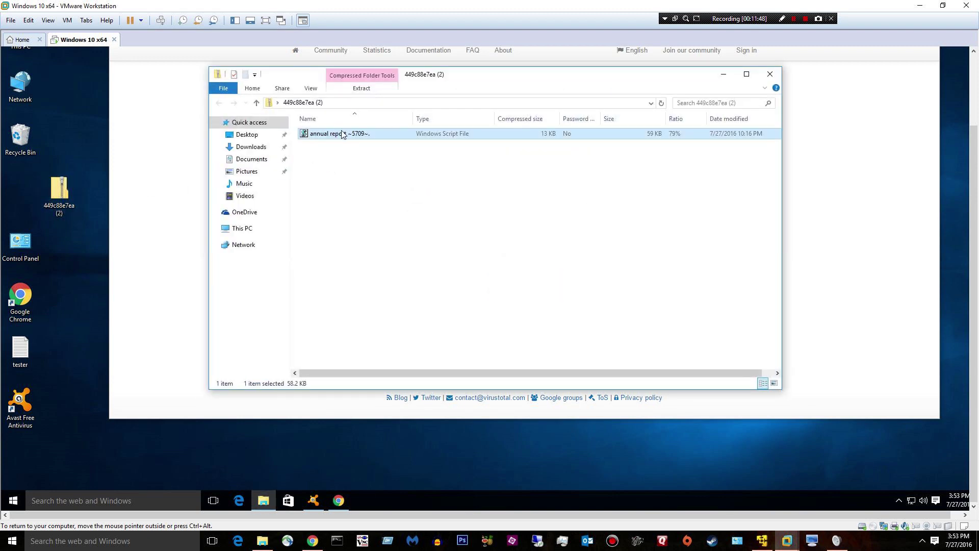
{"action": "left_click_drag", "start_coordinate": [342, 143], "coordinate": [72, 268]}
{"action": "left_click", "coordinate": [9, 179]}
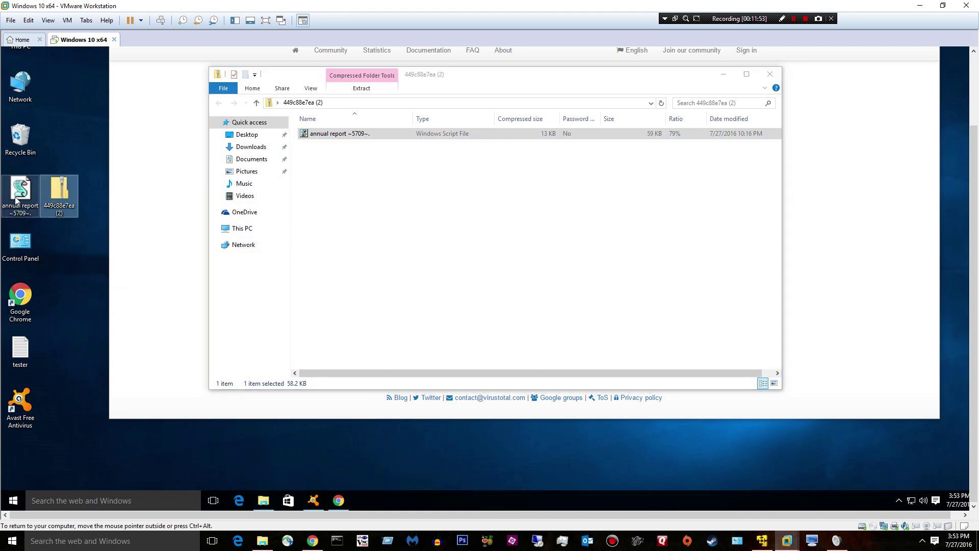
Step: Scan the annual report ~5709~.wsf script with Avast, which finds no threat
{"action": "right_click", "coordinate": [18, 192]}
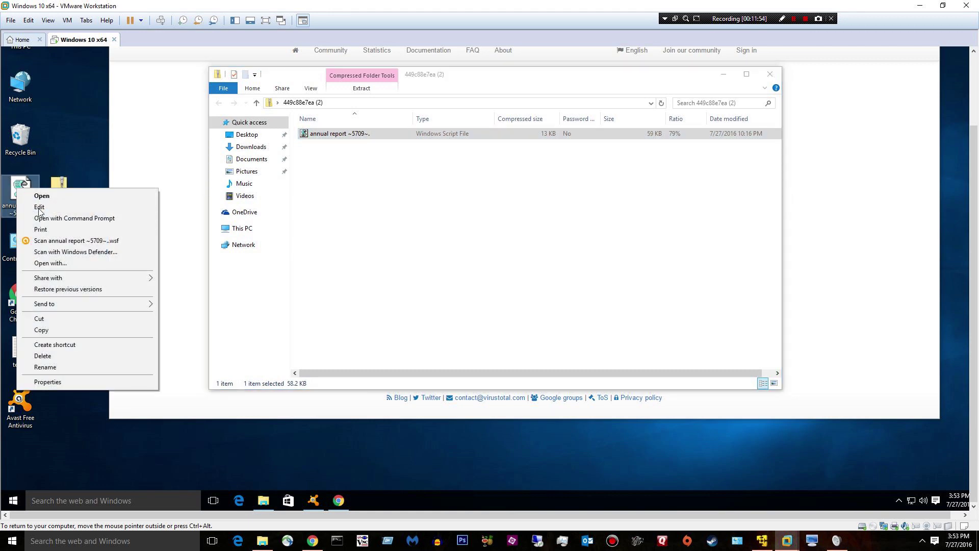
{"action": "left_click", "coordinate": [51, 238]}
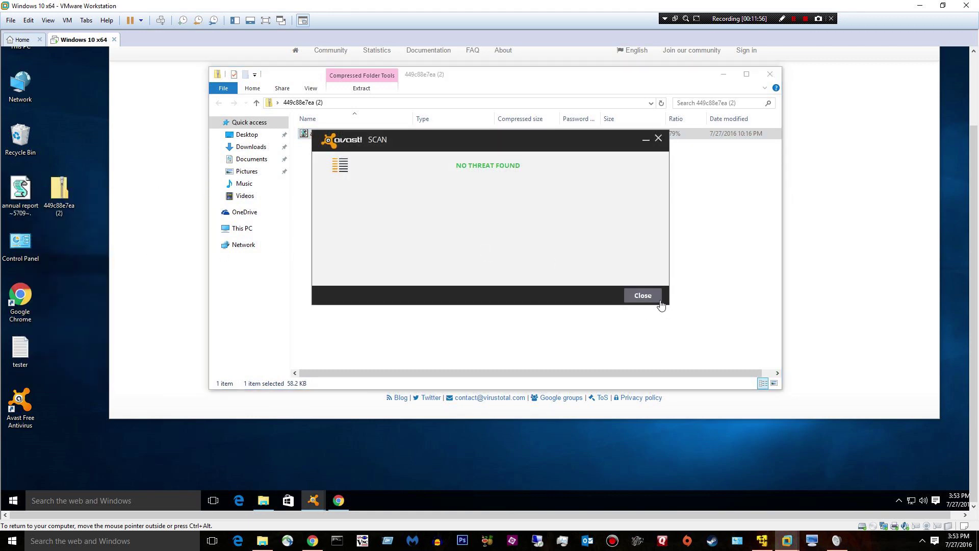
{"action": "left_click", "coordinate": [644, 294]}
Step: Submit the annual report script to VirusTotal, which reports 4/55 detections
{"action": "left_click", "coordinate": [342, 504]}
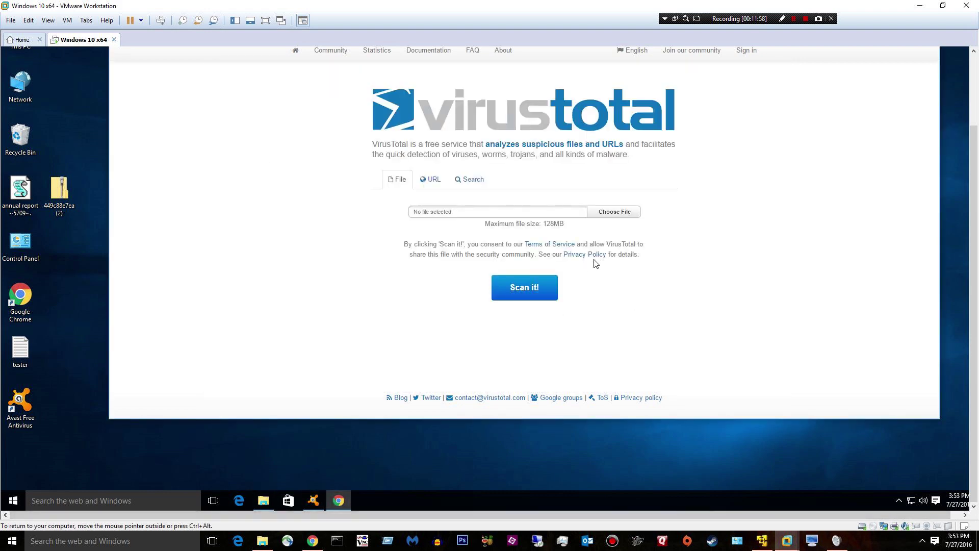
{"action": "left_click", "coordinate": [613, 214]}
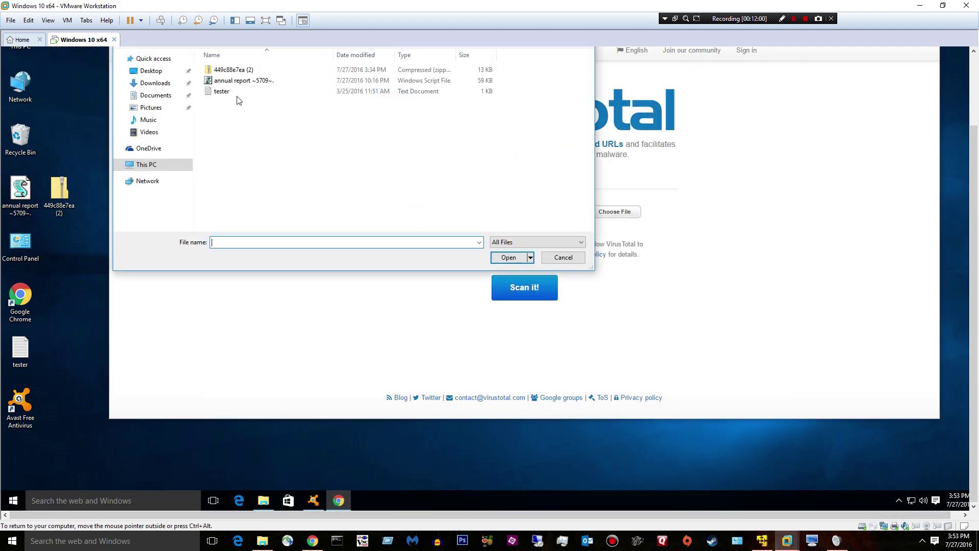
{"action": "left_click", "coordinate": [254, 82]}
{"action": "left_click", "coordinate": [513, 261]}
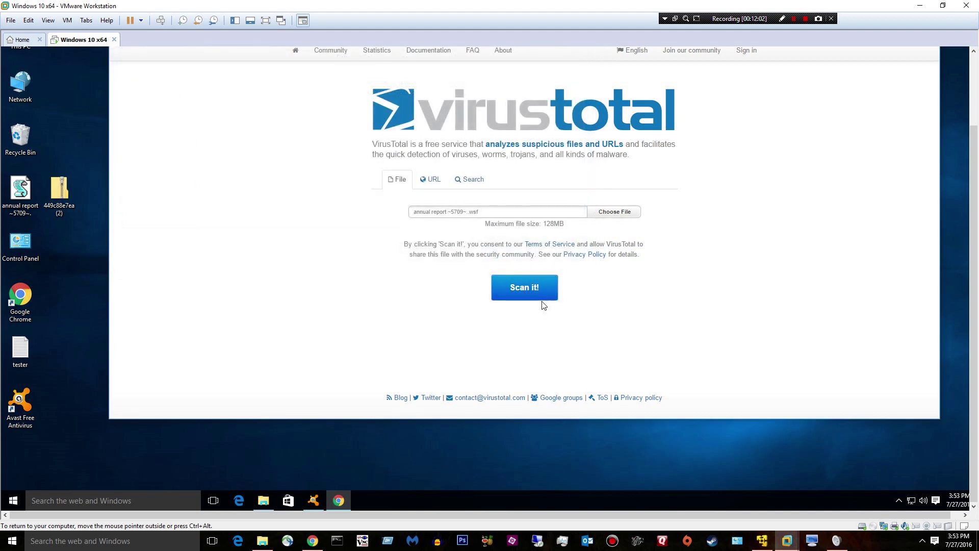
{"action": "left_click", "coordinate": [519, 287]}
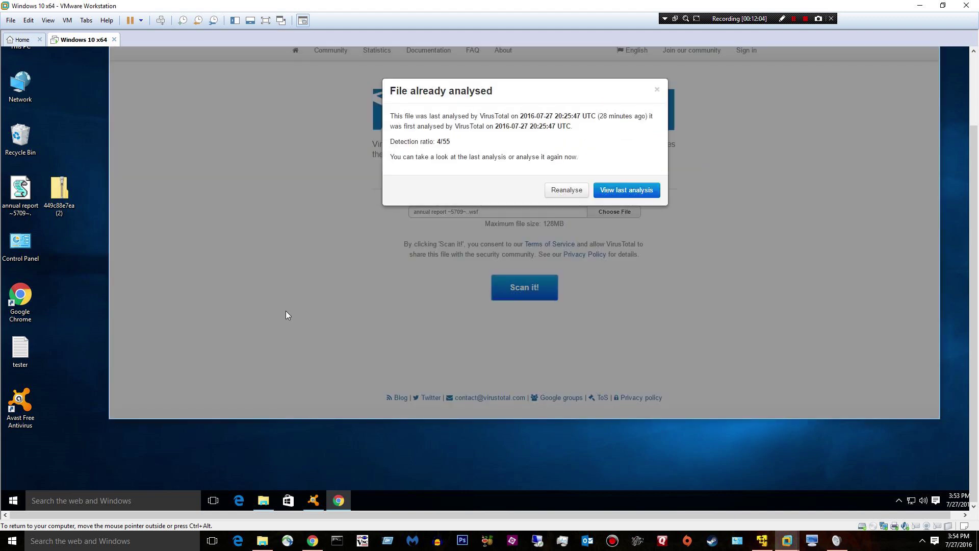
Step: Open the script's existing VirusTotal report, then recycle the zip and script from the desktop
{"action": "left_click", "coordinate": [610, 192]}
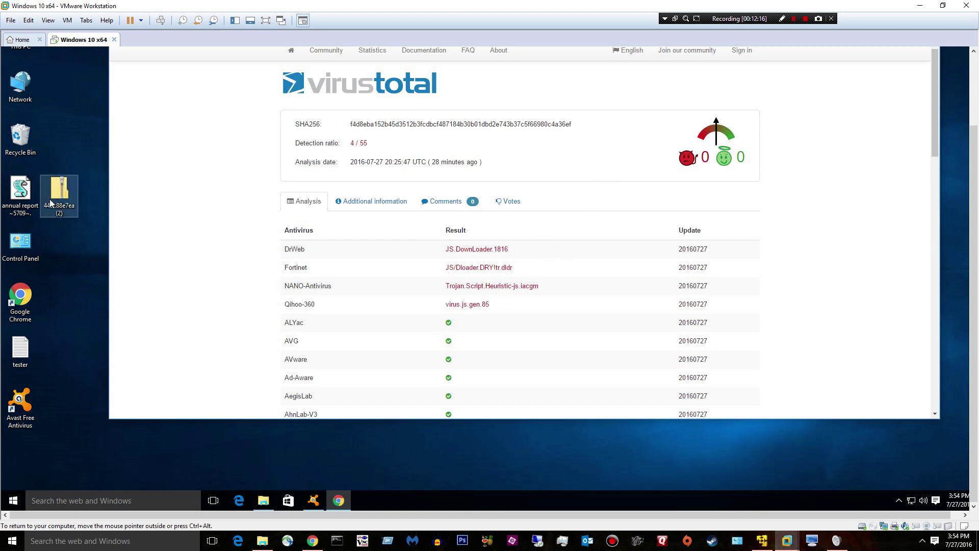
{"action": "left_click_drag", "start_coordinate": [50, 203], "coordinate": [53, 144]}
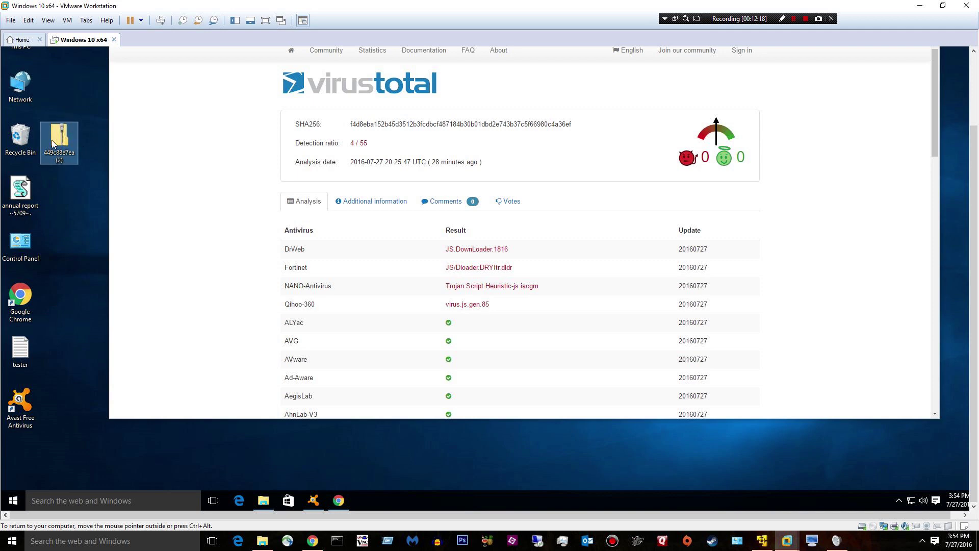
{"action": "left_click_drag", "start_coordinate": [35, 199], "coordinate": [75, 199]}
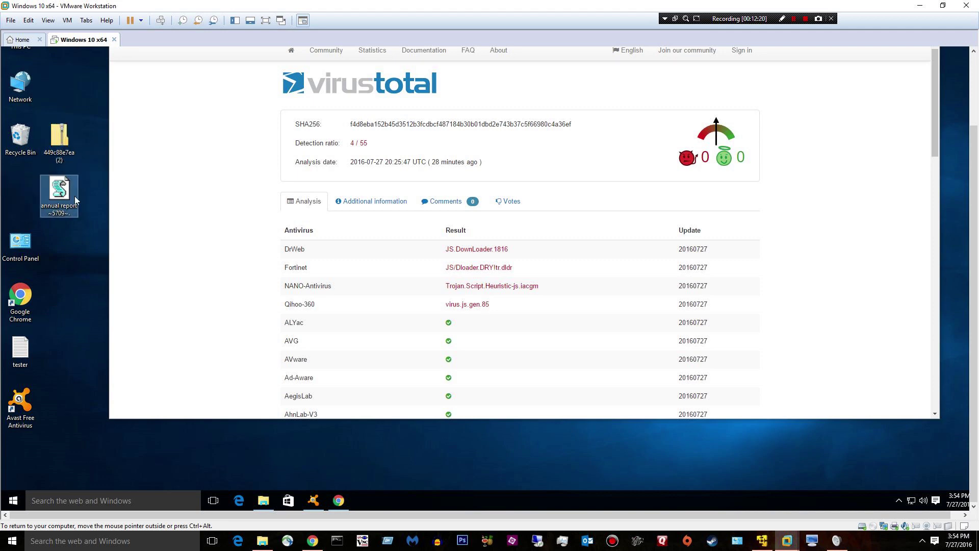
{"action": "left_click_drag", "start_coordinate": [60, 167], "coordinate": [20, 137]}
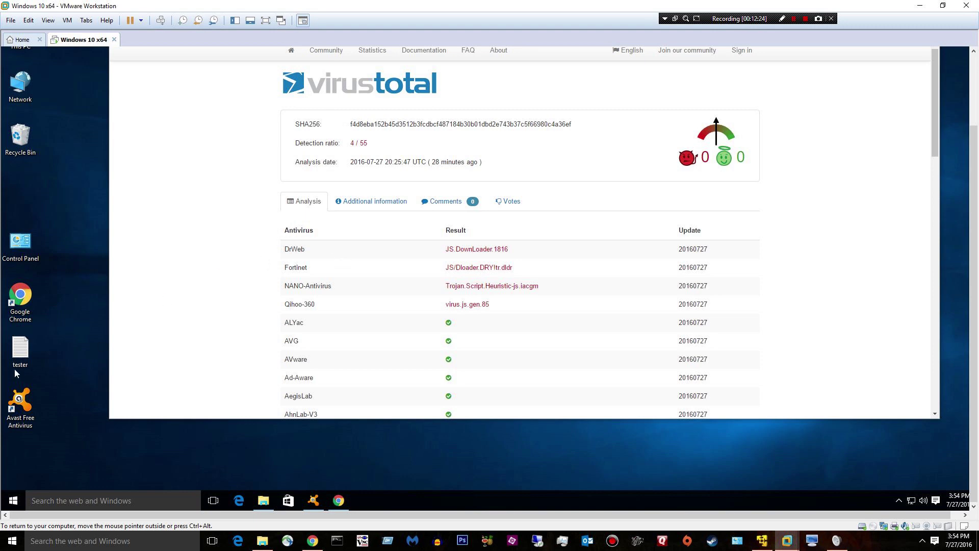
Step: Reposition the tester file, re-check the VirusTotal report, and bring Downloads to the front
{"action": "left_click_drag", "start_coordinate": [16, 370], "coordinate": [54, 209]}
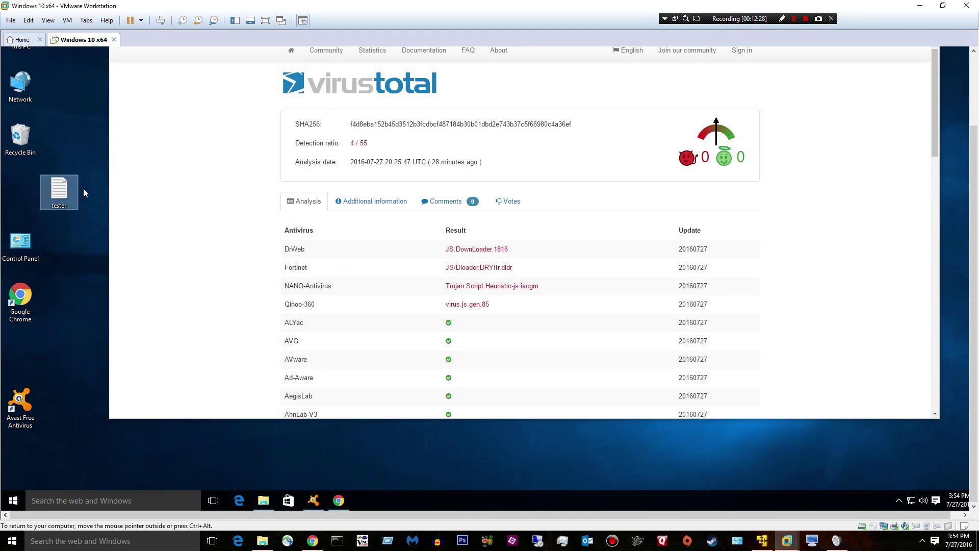
{"action": "left_click", "coordinate": [263, 500]}
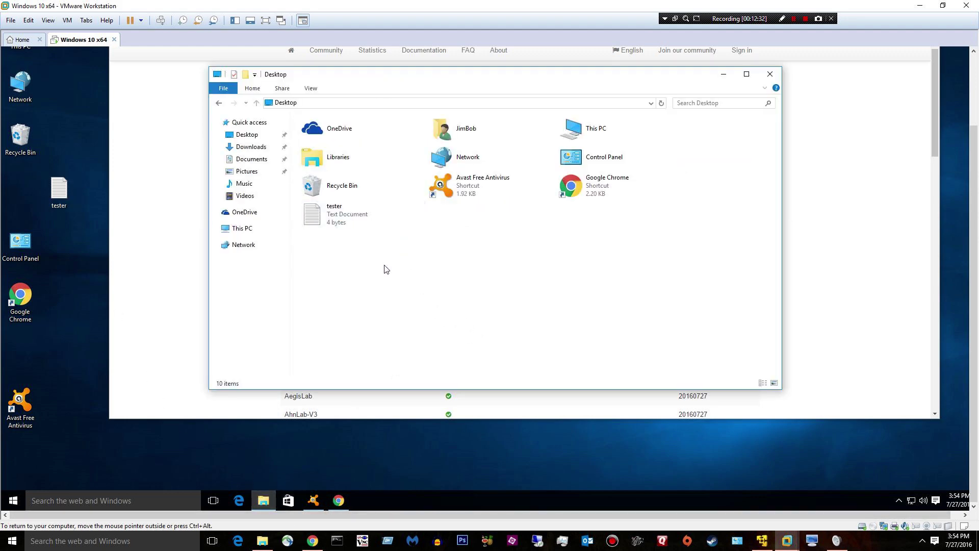
{"action": "left_click", "coordinate": [863, 267]}
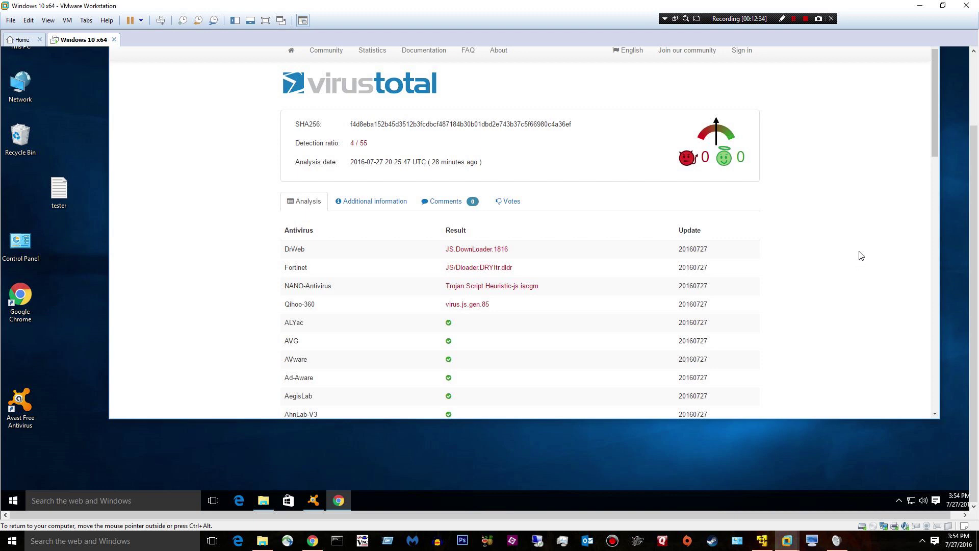
{"action": "scroll", "coordinate": [975, 230], "scroll_direction": "up", "scroll_amount": 3}
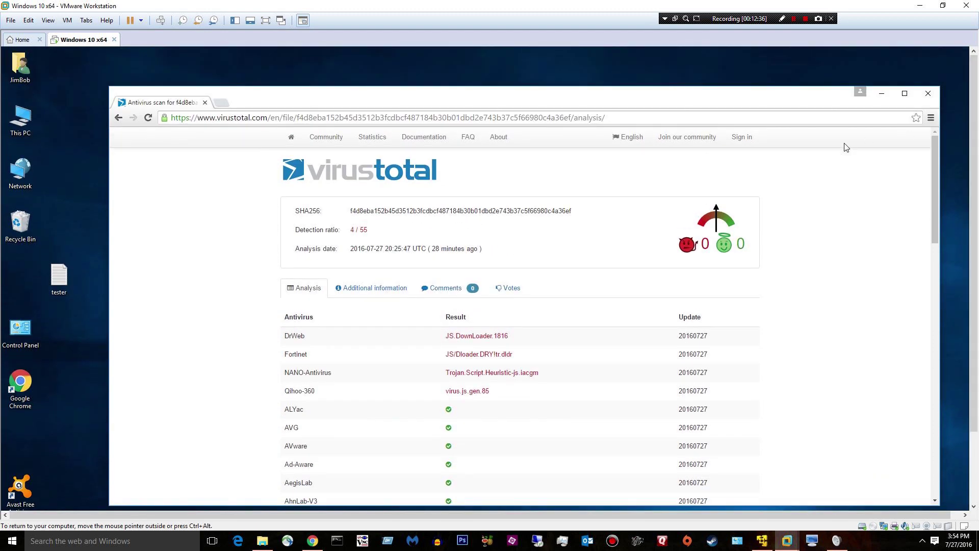
{"action": "scroll", "coordinate": [972, 278], "scroll_direction": "down", "scroll_amount": 3}
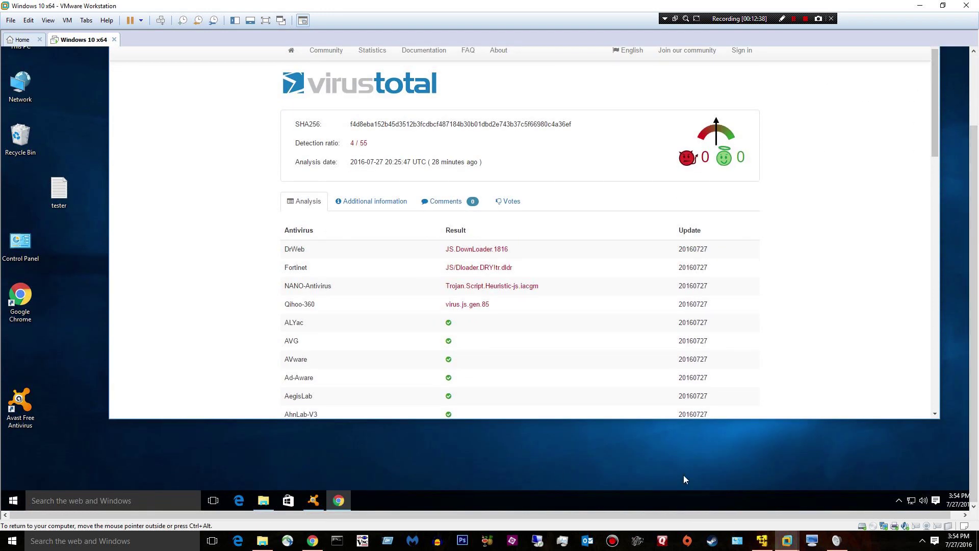
{"action": "left_click", "coordinate": [762, 540]}
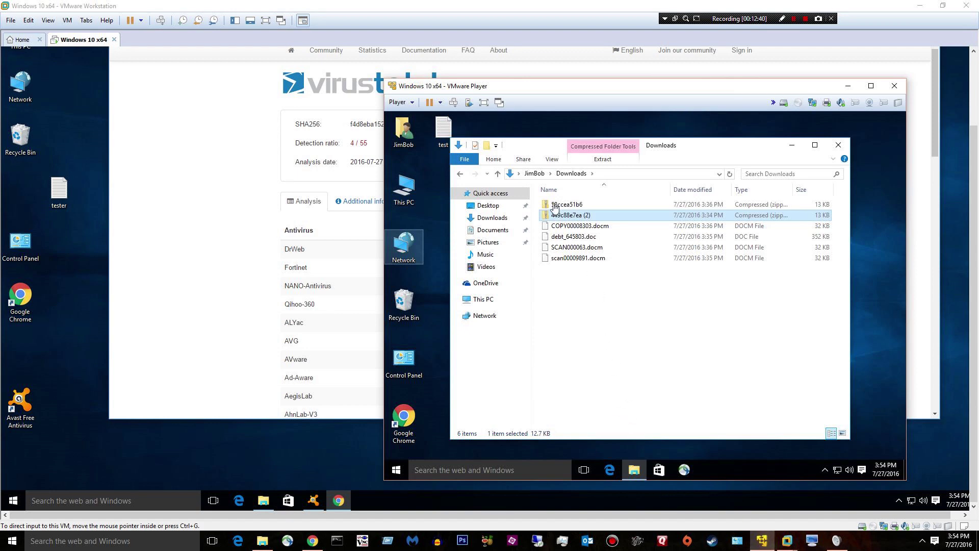
Step: Copy the 58ccea51b6 archive from Downloads onto the VM desktop
{"action": "left_click_drag", "start_coordinate": [569, 205], "coordinate": [41, 161]}
{"action": "left_click_drag", "start_coordinate": [79, 128], "coordinate": [79, 129]}
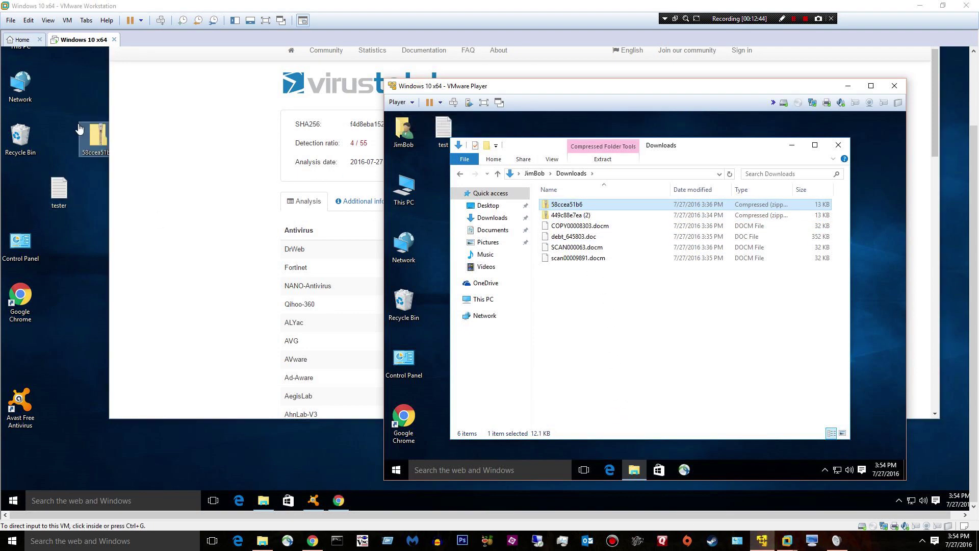
{"action": "left_click", "coordinate": [78, 123]}
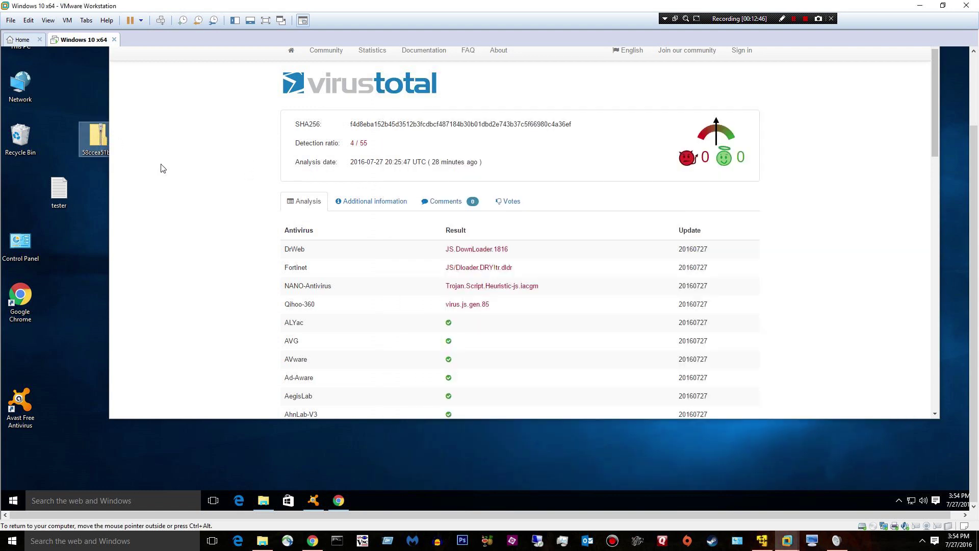
Step: Extract the company account .wsf script from 58ccea51b6 onto the desktop
{"action": "double_click", "coordinate": [97, 137]}
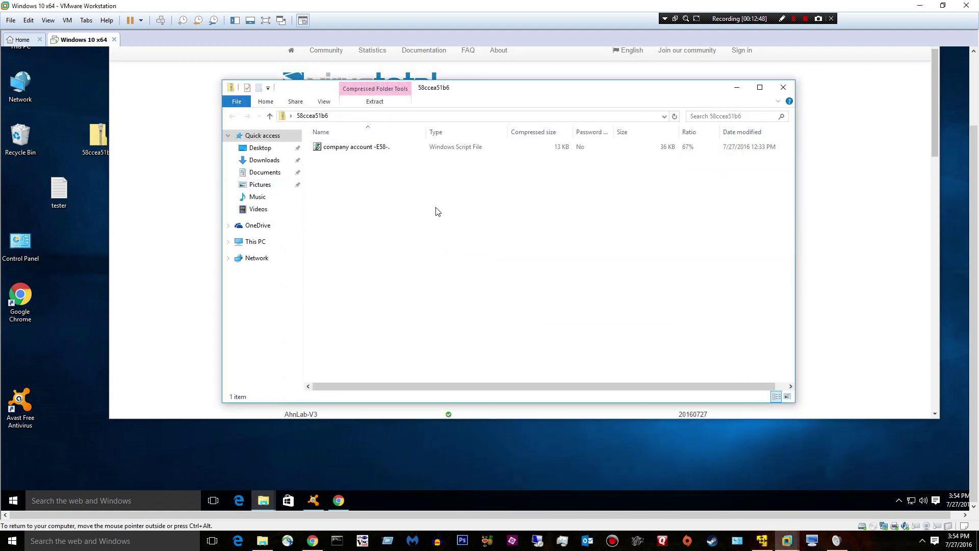
{"action": "left_click", "coordinate": [363, 148]}
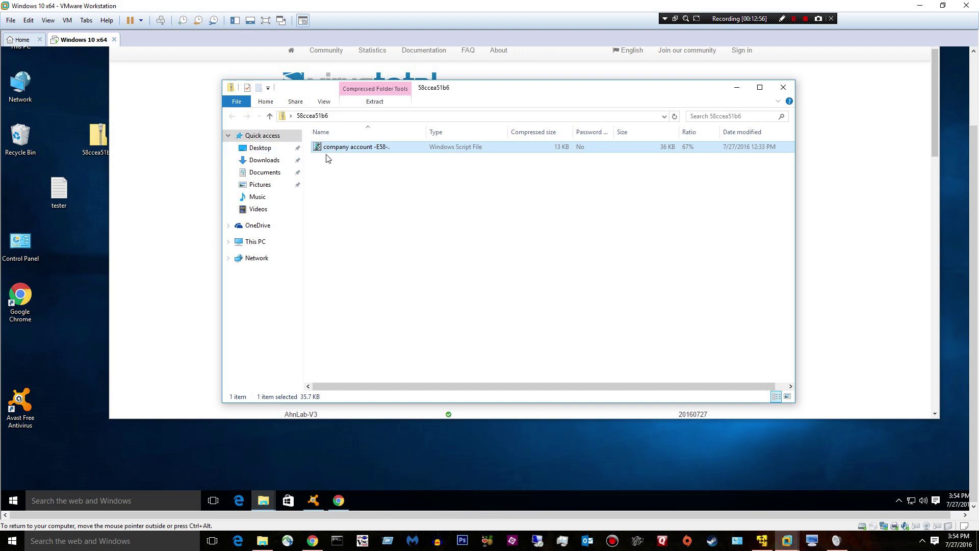
{"action": "left_click_drag", "start_coordinate": [332, 152], "coordinate": [82, 264]}
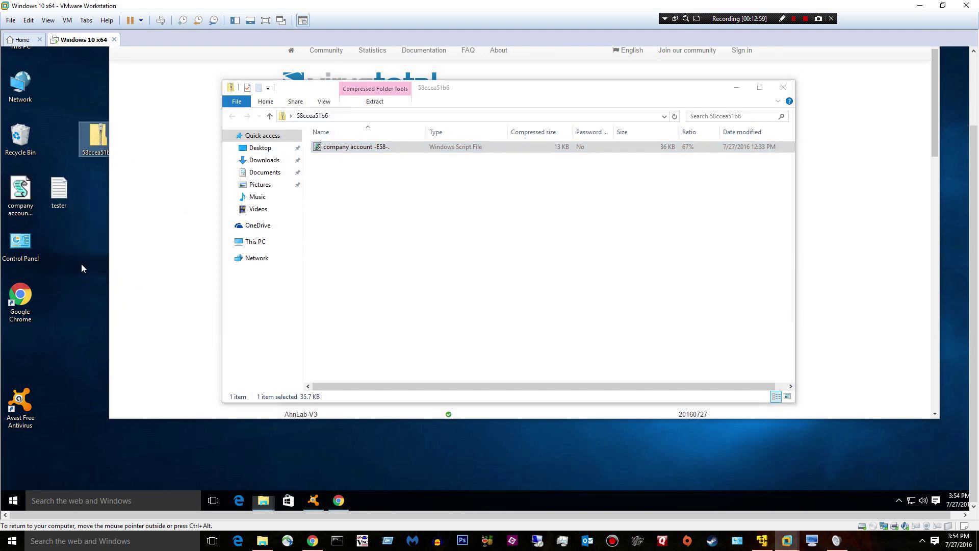
{"action": "right_click", "coordinate": [15, 189]}
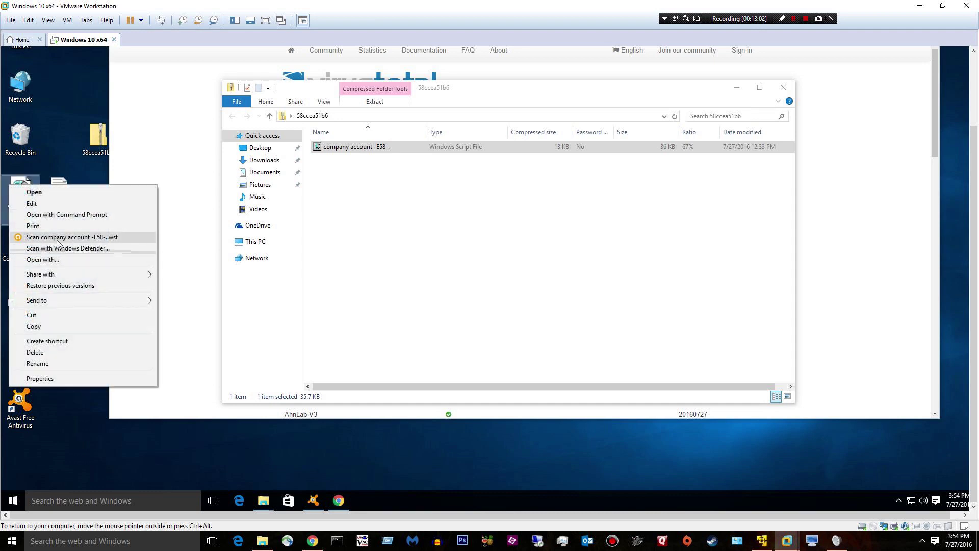
Step: Scan the company account script with Avast (no threat), then run it and dismiss the JS:Downloader-CSR block
{"action": "left_click", "coordinate": [46, 237]}
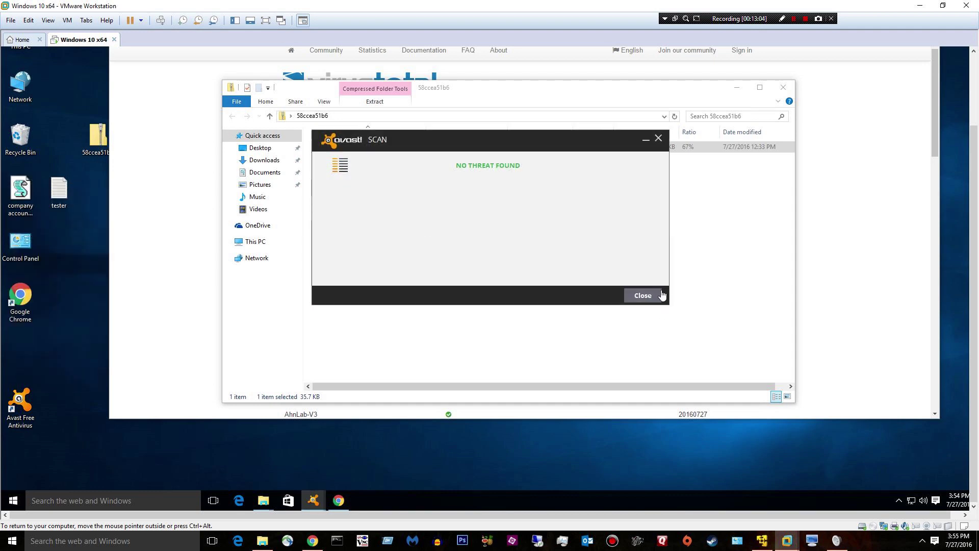
{"action": "left_click", "coordinate": [644, 296]}
{"action": "left_click", "coordinate": [16, 194]}
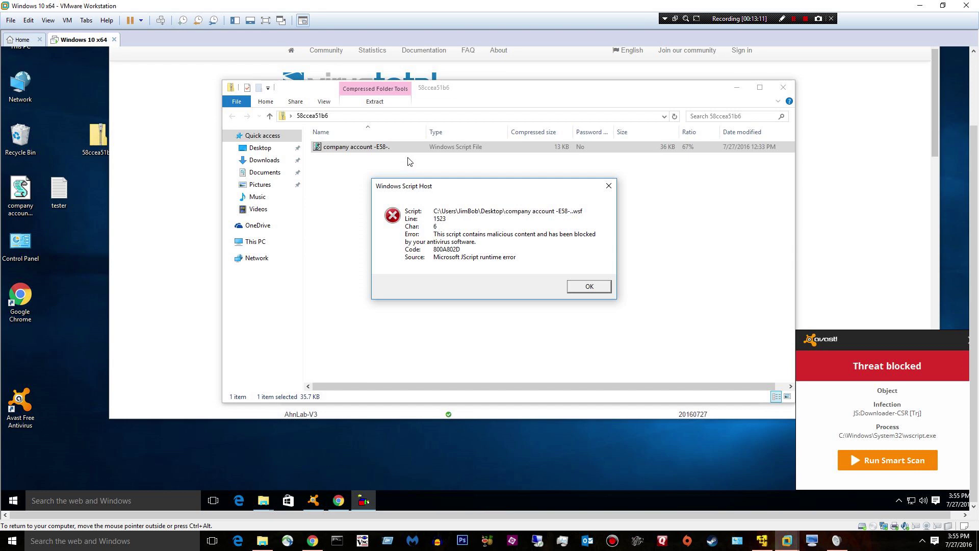
{"action": "left_click", "coordinate": [590, 287]}
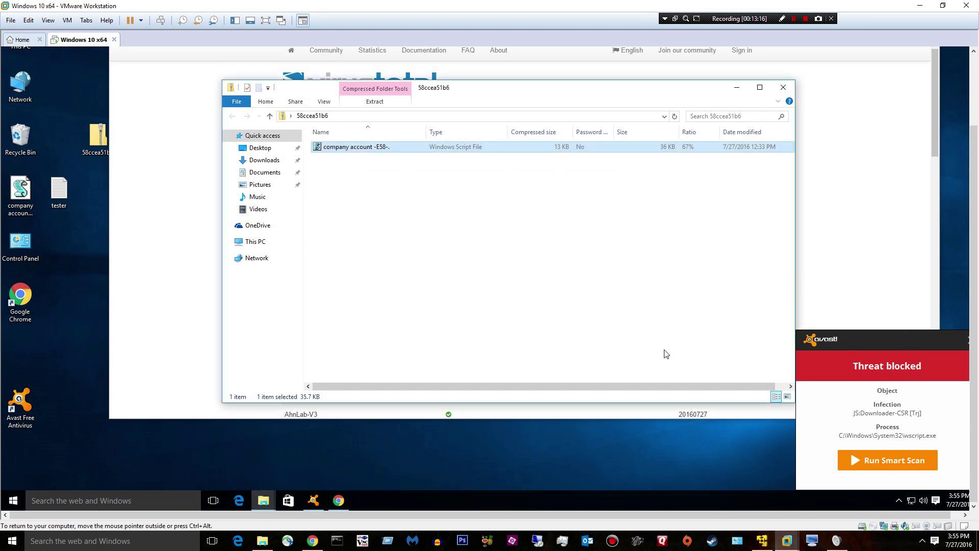
Step: Rescan the company account script with Avast, again finding no threat
{"action": "left_click", "coordinate": [66, 216]}
{"action": "left_click", "coordinate": [28, 186]}
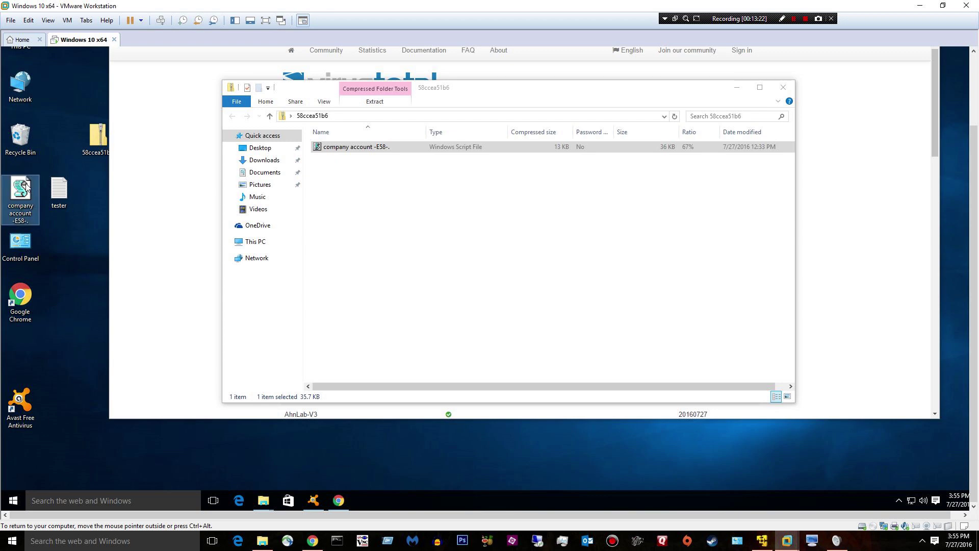
{"action": "right_click", "coordinate": [28, 186]}
{"action": "left_click", "coordinate": [97, 238]}
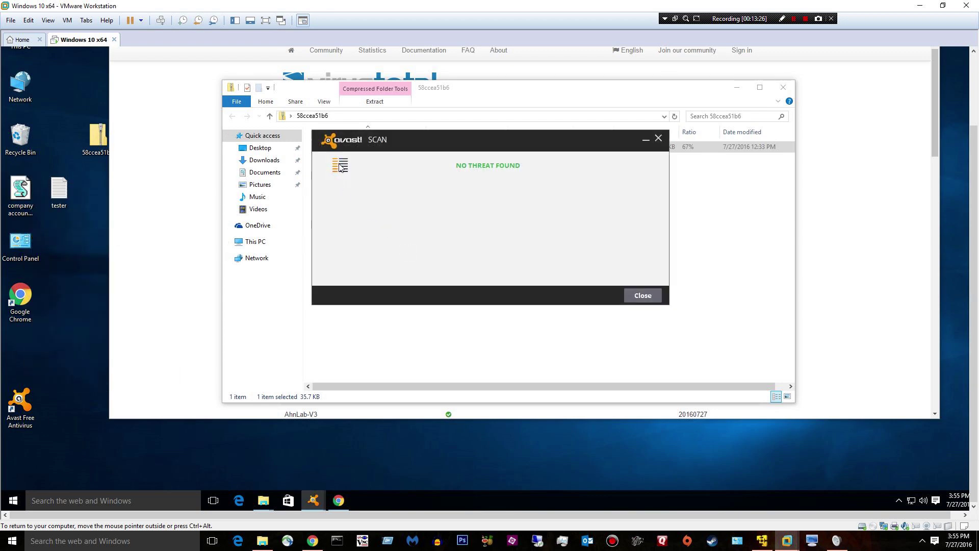
{"action": "left_click", "coordinate": [641, 296]}
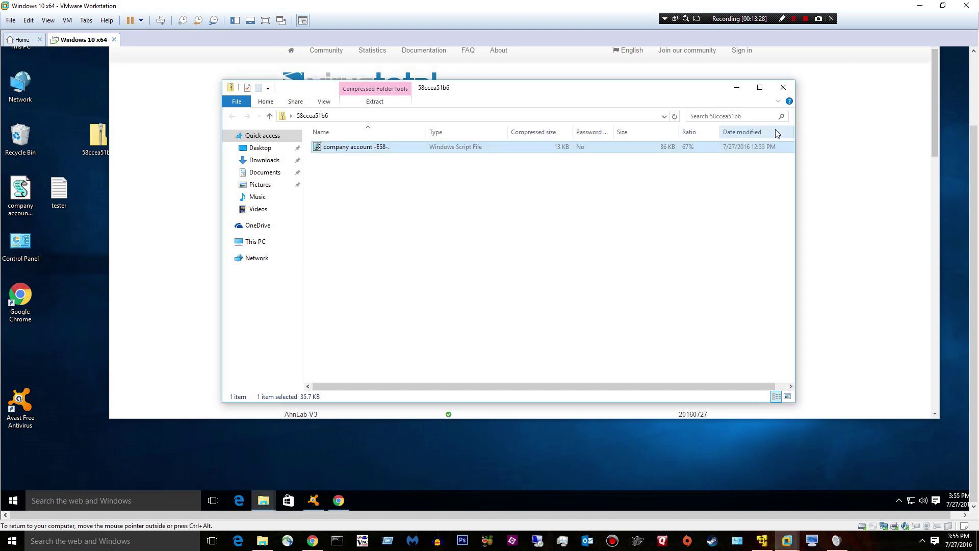
Step: Close the 58ccea51b6 archive's Explorer window, leaving the Desktop folder in view
{"action": "left_click", "coordinate": [783, 87]}
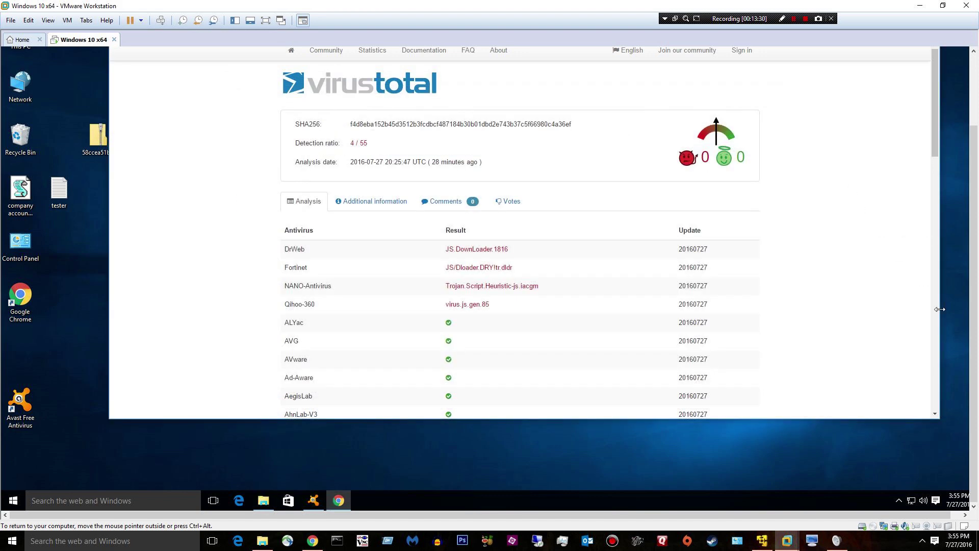
{"action": "scroll", "coordinate": [941, 295], "scroll_direction": "up", "scroll_amount": 3}
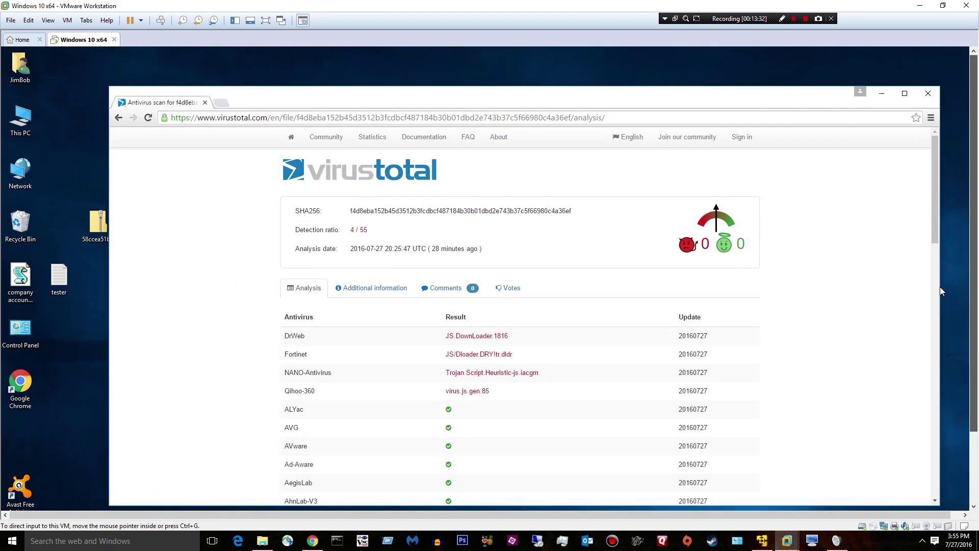
{"action": "scroll", "coordinate": [940, 290], "scroll_direction": "down", "scroll_amount": 1}
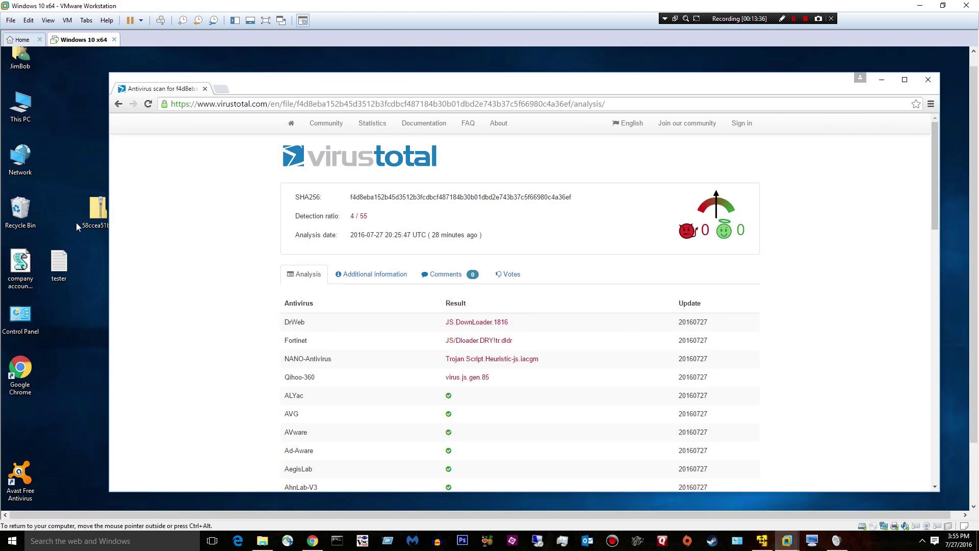
Step: Scan 58ccea51b6.zip with Avast, dismiss the no-threat result, and close the VirusTotal browser
{"action": "right_click", "coordinate": [87, 201]}
{"action": "left_click", "coordinate": [184, 236]}
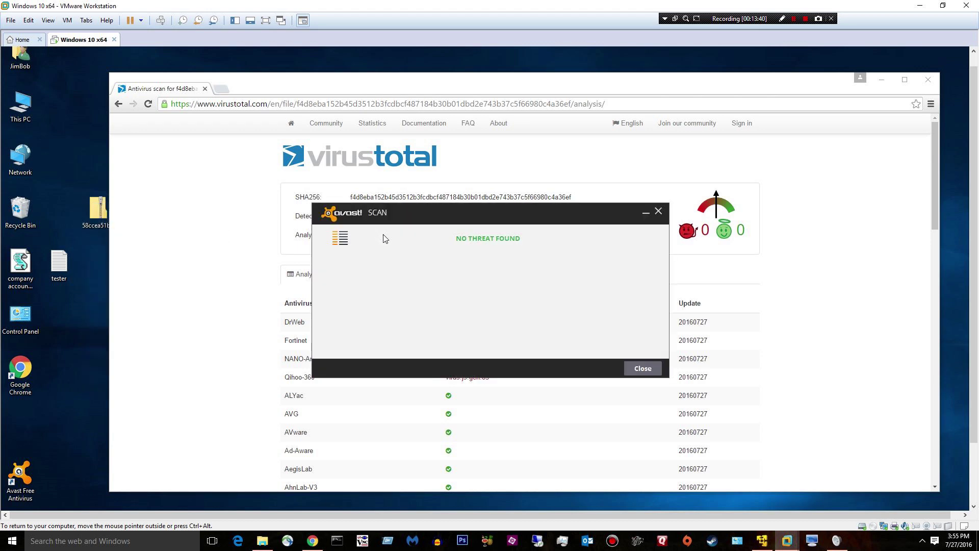
{"action": "left_click", "coordinate": [642, 368]}
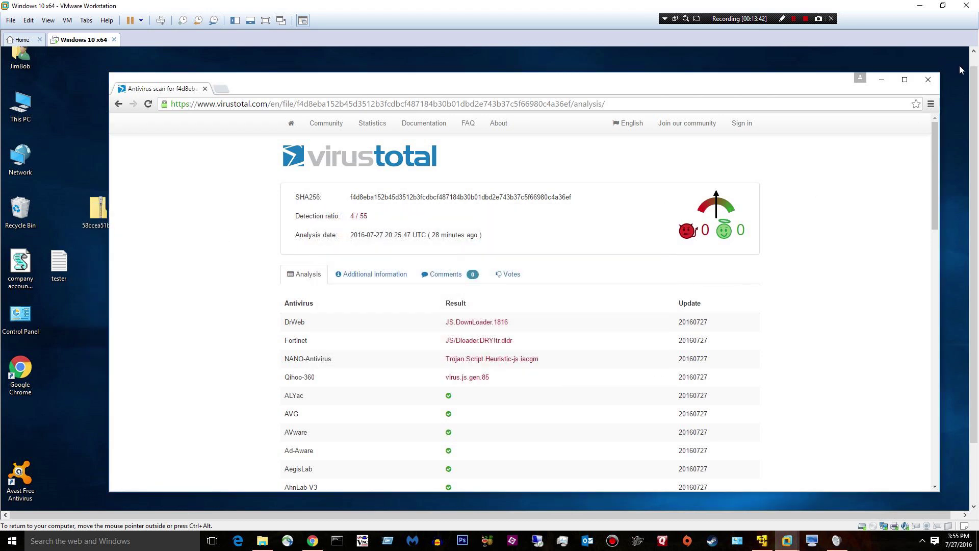
{"action": "left_click", "coordinate": [938, 83]}
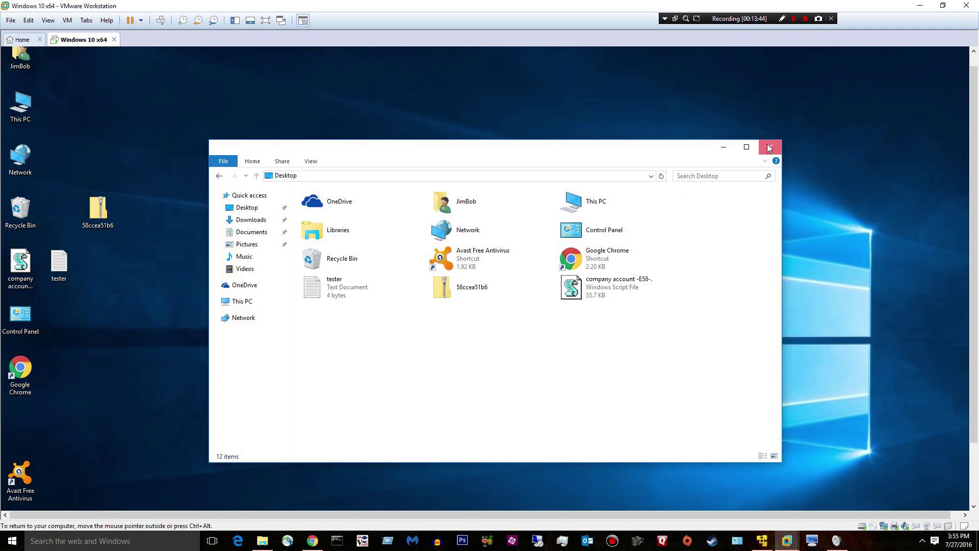
Step: Close the Desktop folder and Avast main windows, then select the 58ccea51b6 and tester icons
{"action": "left_click", "coordinate": [770, 148]}
{"action": "left_click", "coordinate": [685, 167]}
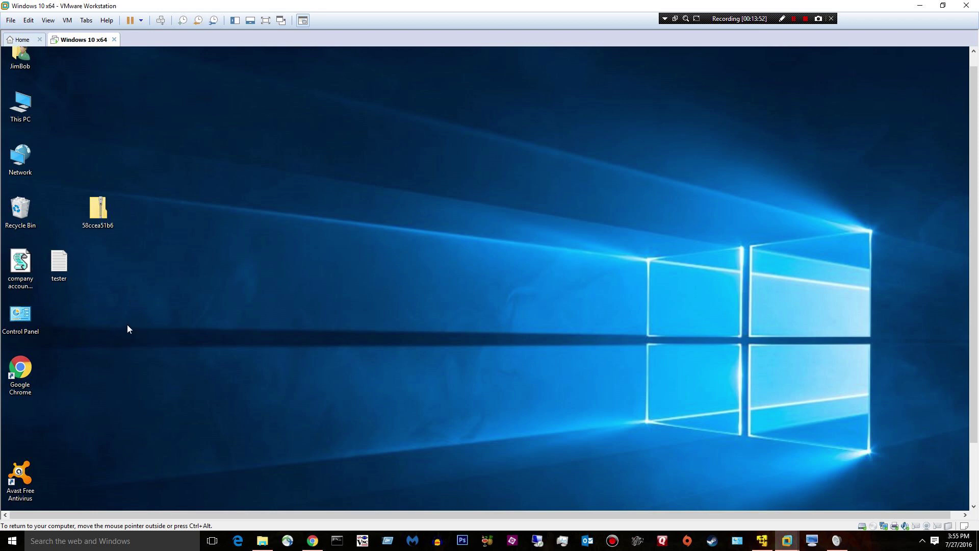
{"action": "left_click_drag", "start_coordinate": [88, 203], "coordinate": [87, 178]}
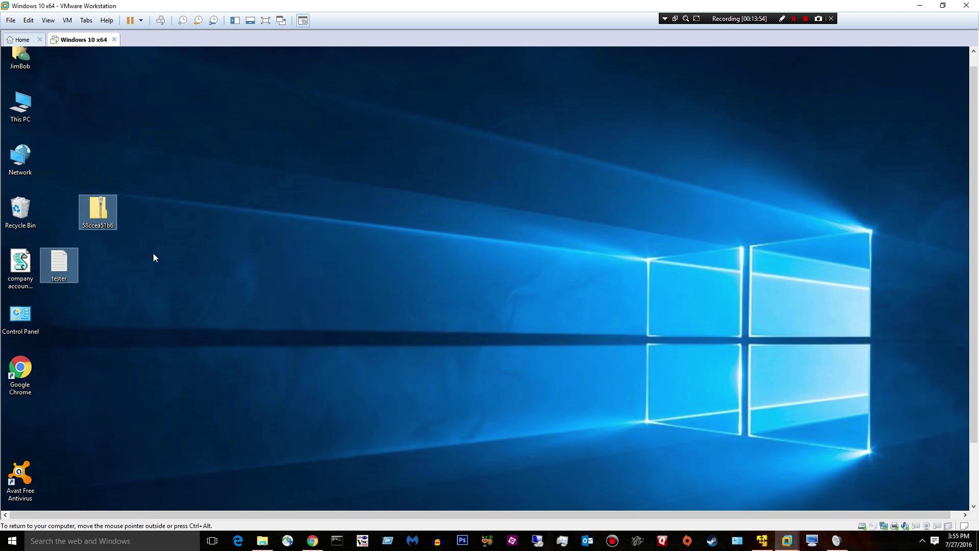
Step: Stack tester above the company account script above 58ccea51b6, then select all three
{"action": "left_click_drag", "start_coordinate": [21, 262], "coordinate": [88, 149]}
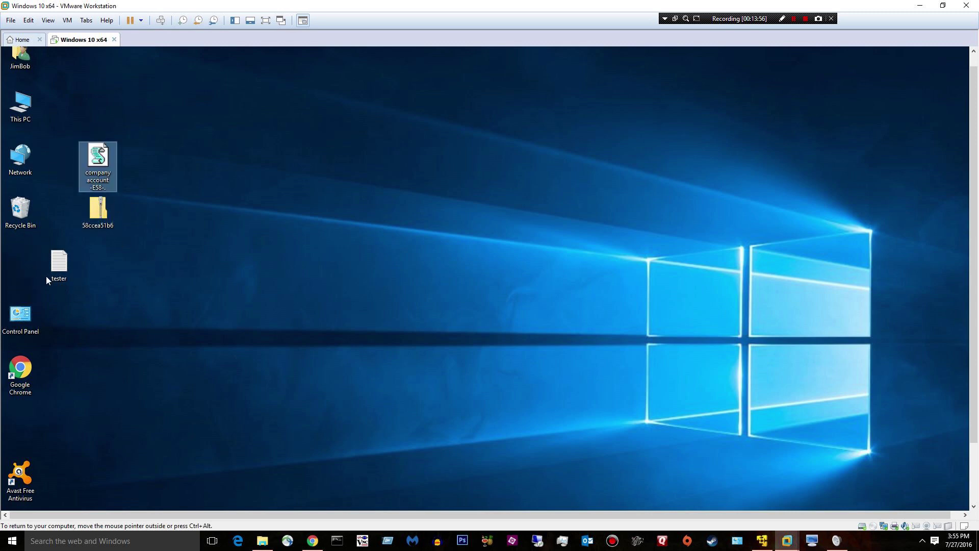
{"action": "left_click_drag", "start_coordinate": [46, 276], "coordinate": [86, 118]}
{"action": "left_click", "coordinate": [165, 270]}
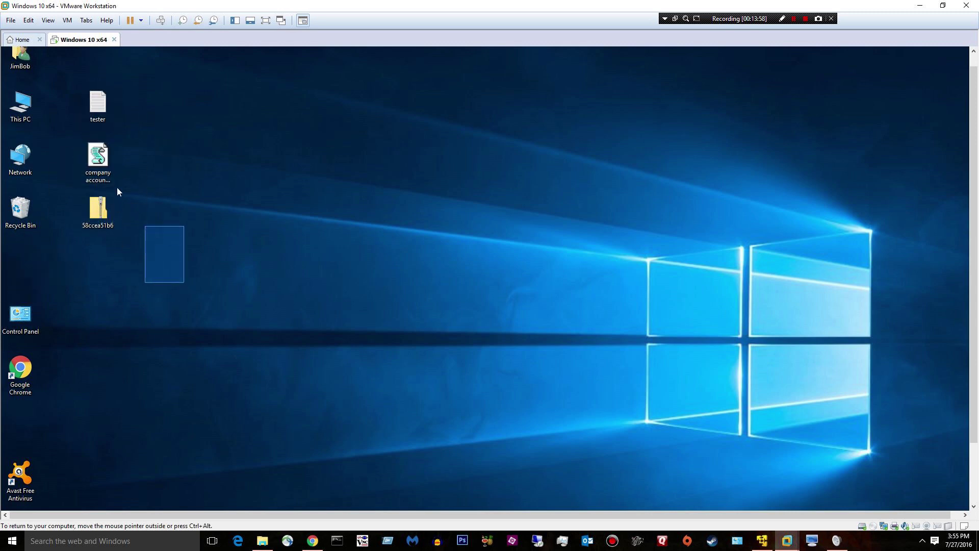
{"action": "left_click_drag", "start_coordinate": [117, 188], "coordinate": [66, 76]}
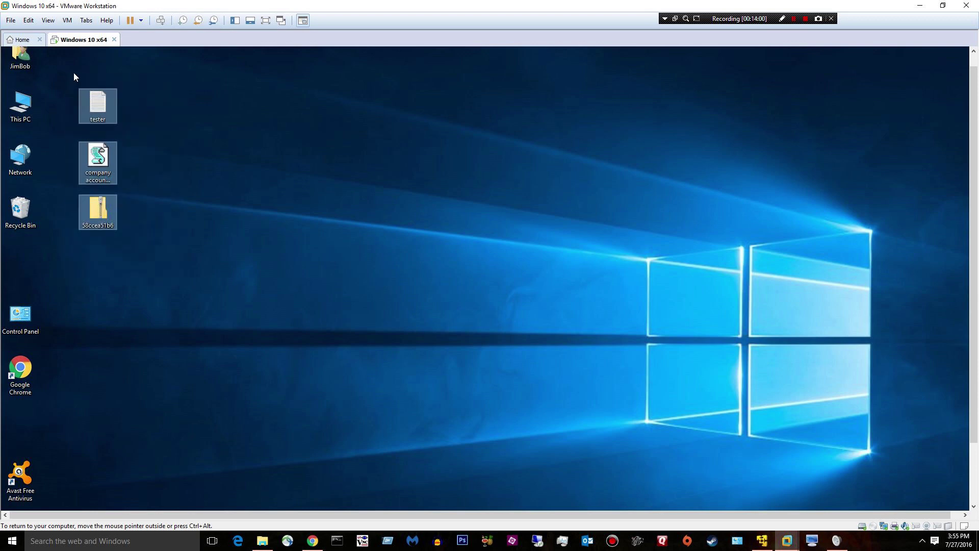